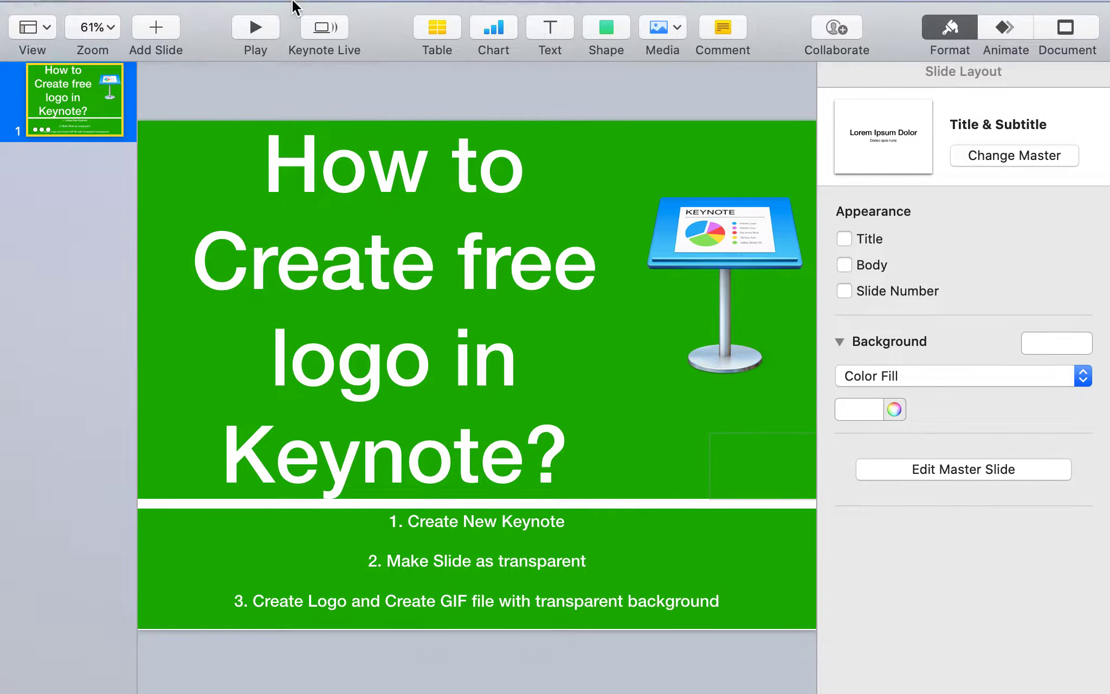
Create a new untitled presentation with the Black theme and dismiss the Siri prompt.
mouse_move(254, 7)
left_click(158, 13)
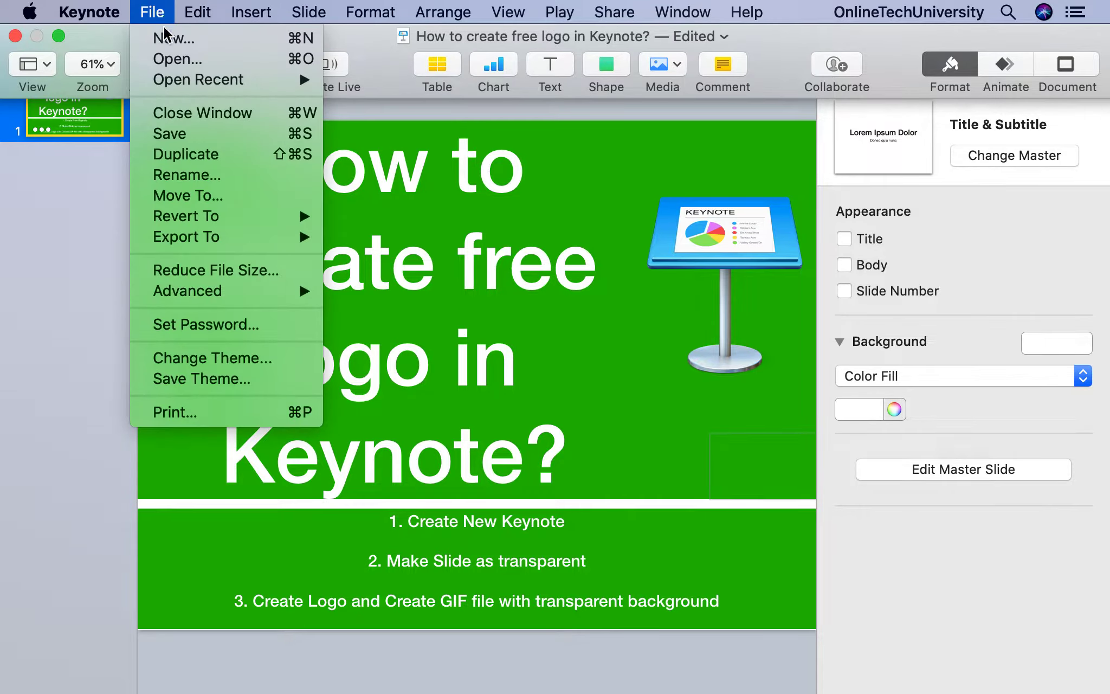
left_click(168, 36)
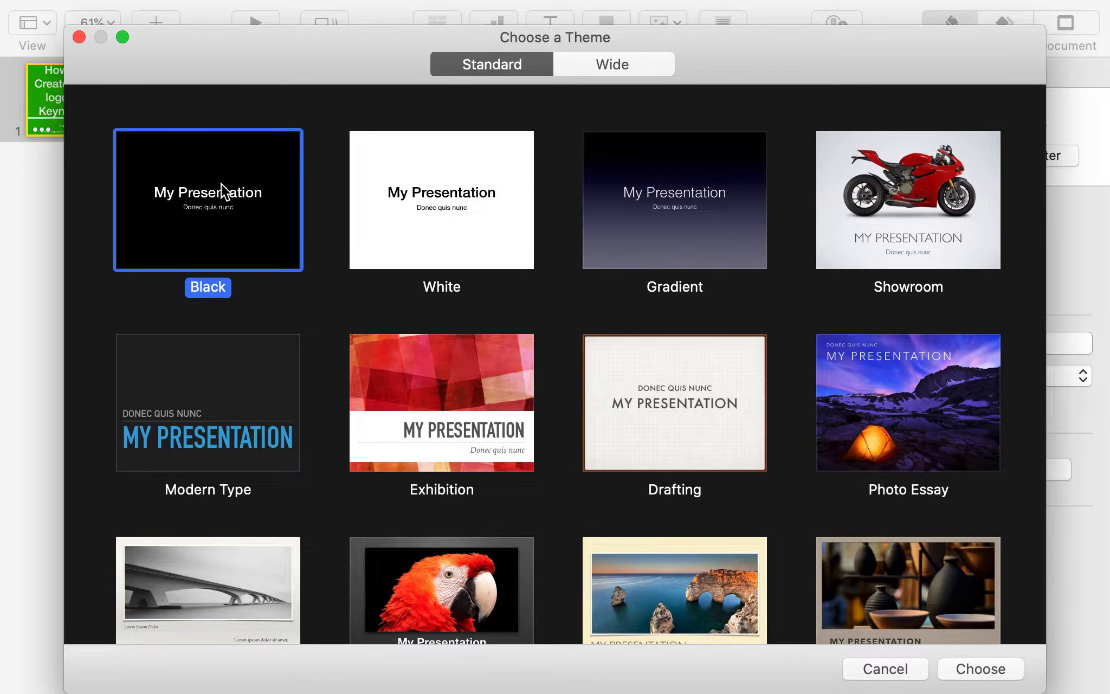
left_click(987, 660)
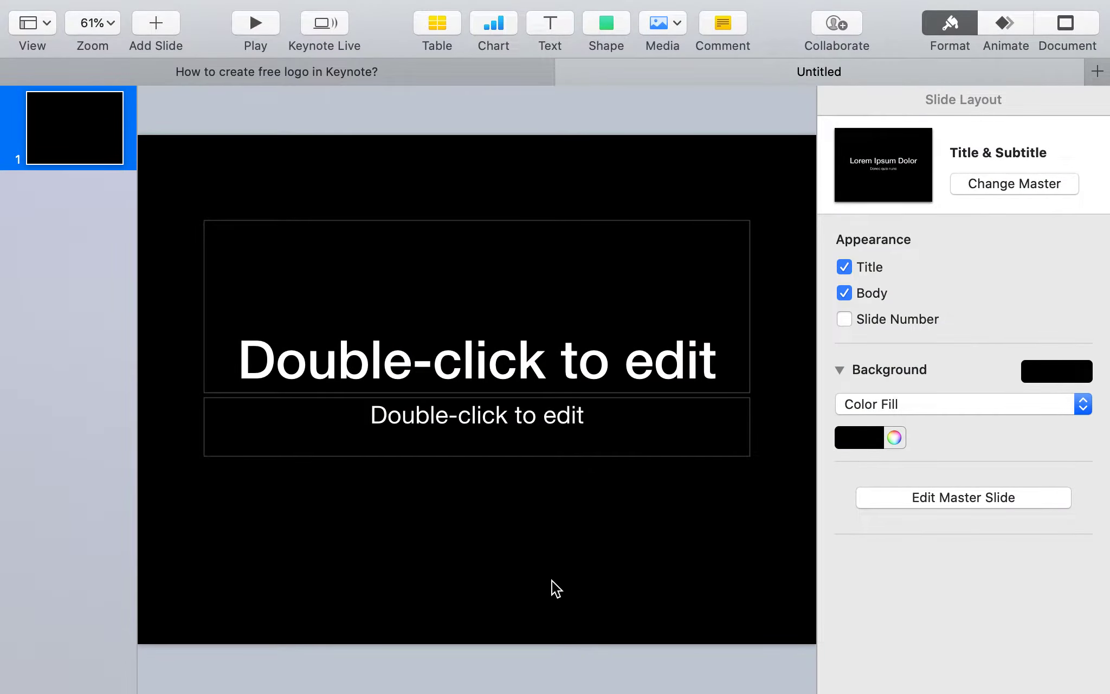
key("super+space")
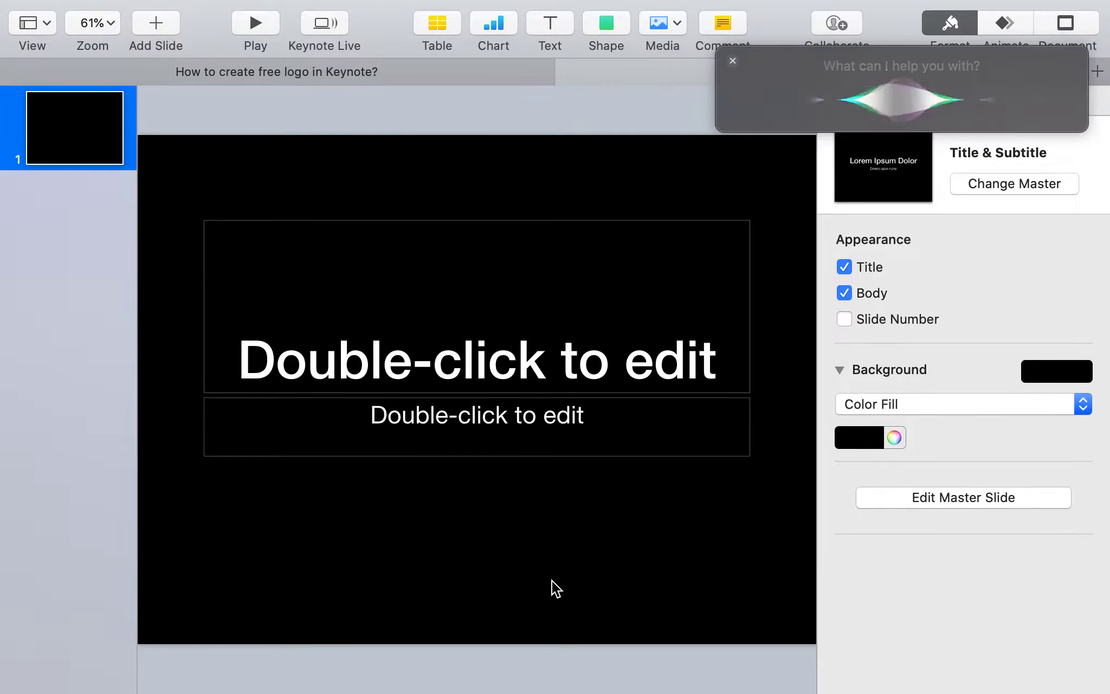
left_click(733, 60)
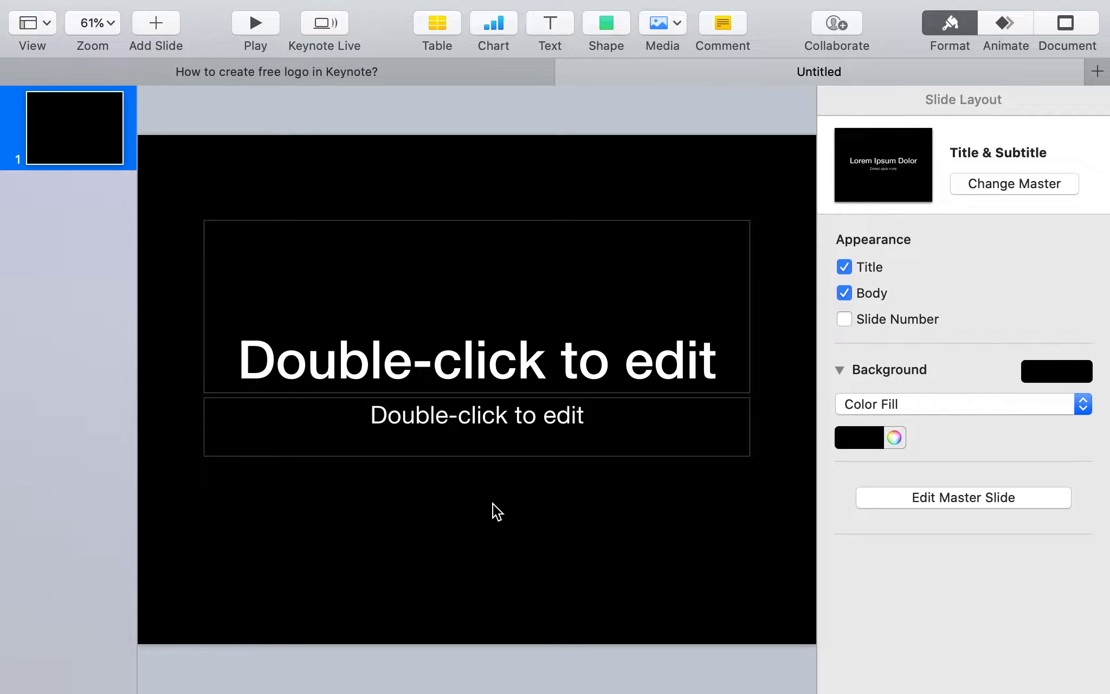
Delete the title and subtitle placeholders and set the slide background to No Fill.
key("super+a")
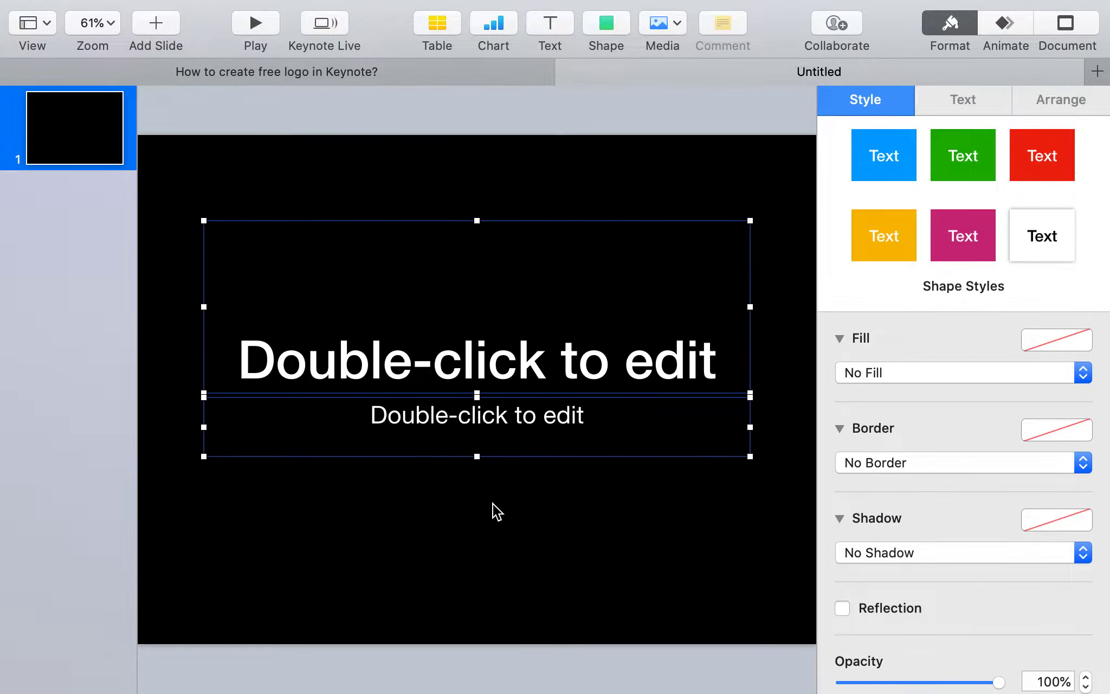
key("BackSpace")
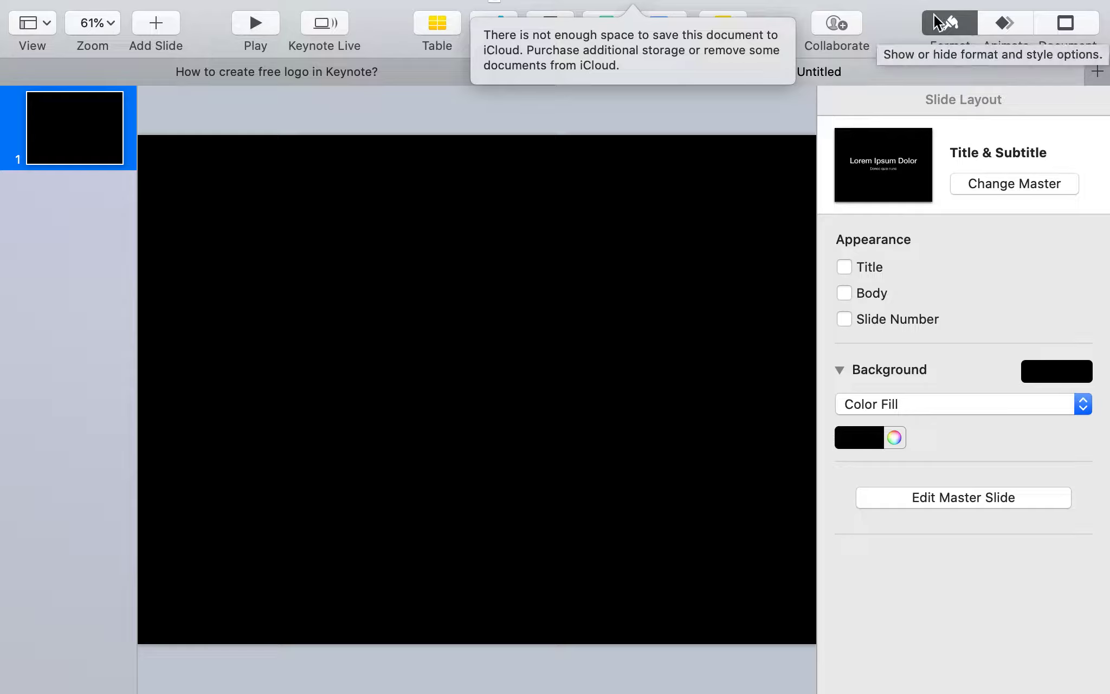
left_click(948, 32)
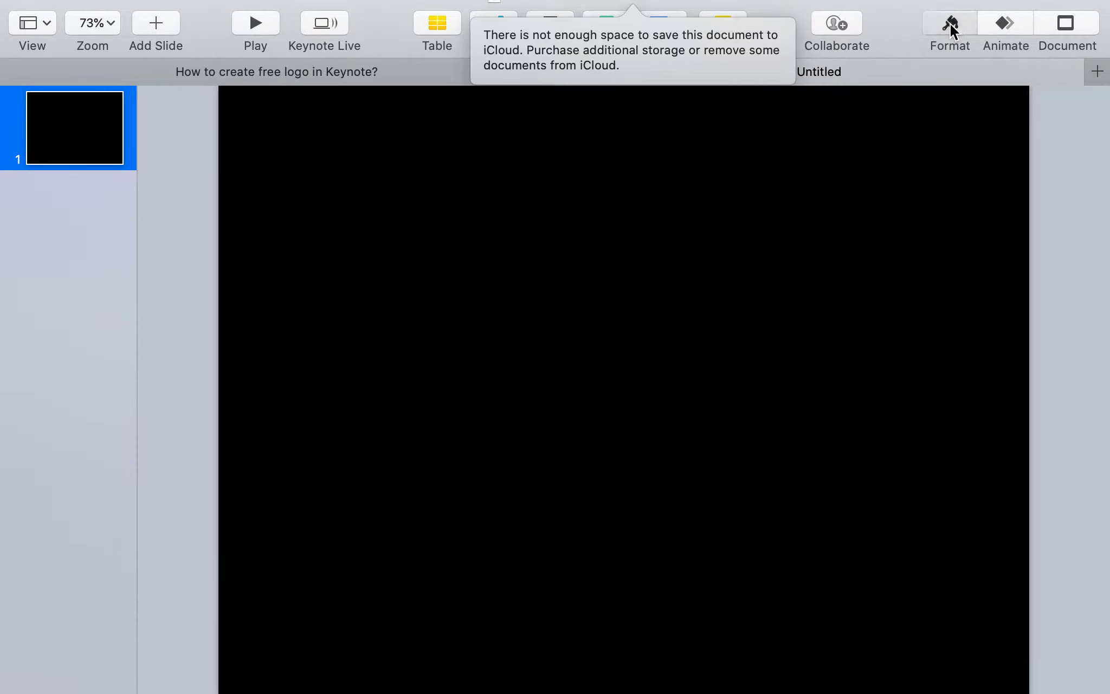
left_click(950, 25)
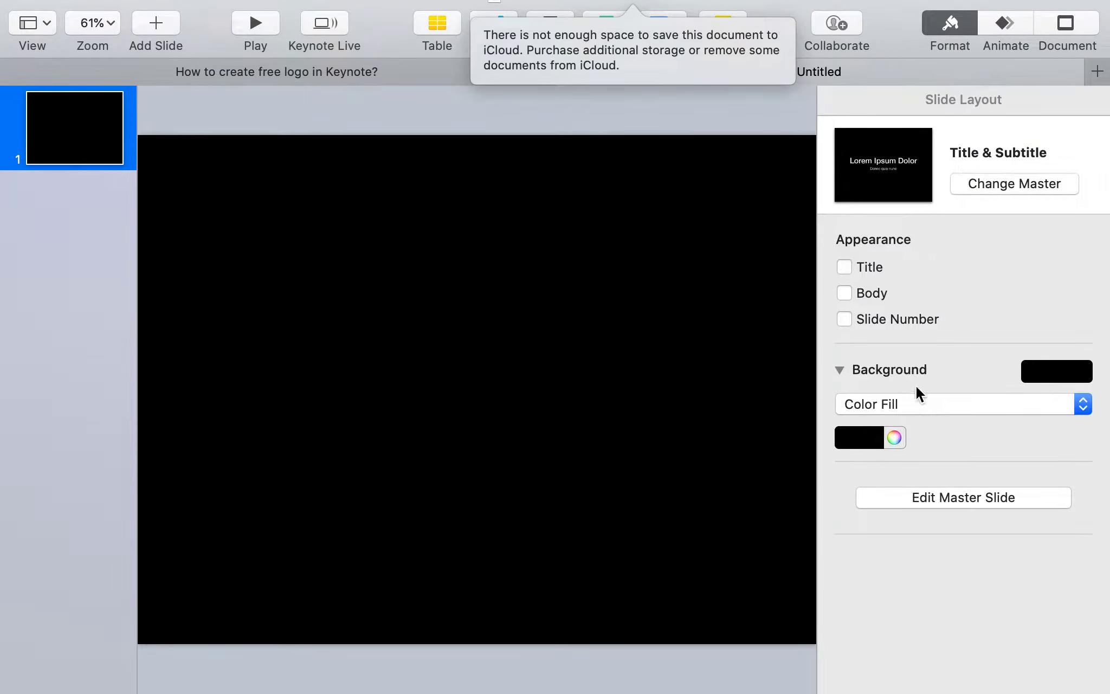
left_click(1048, 373)
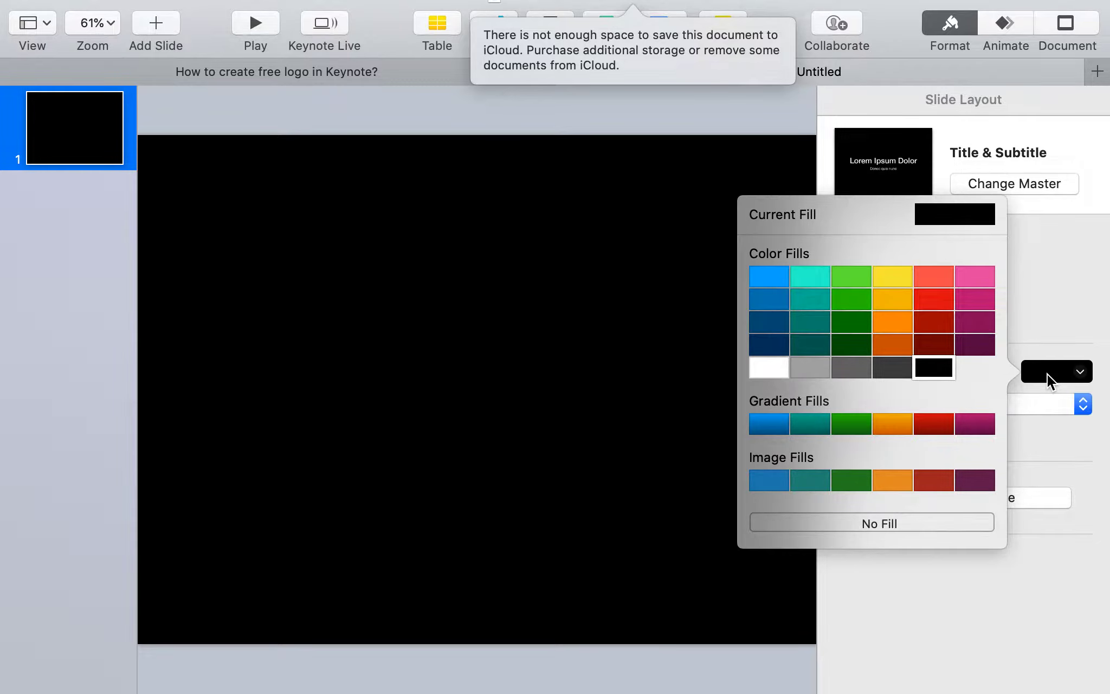
left_click(881, 523)
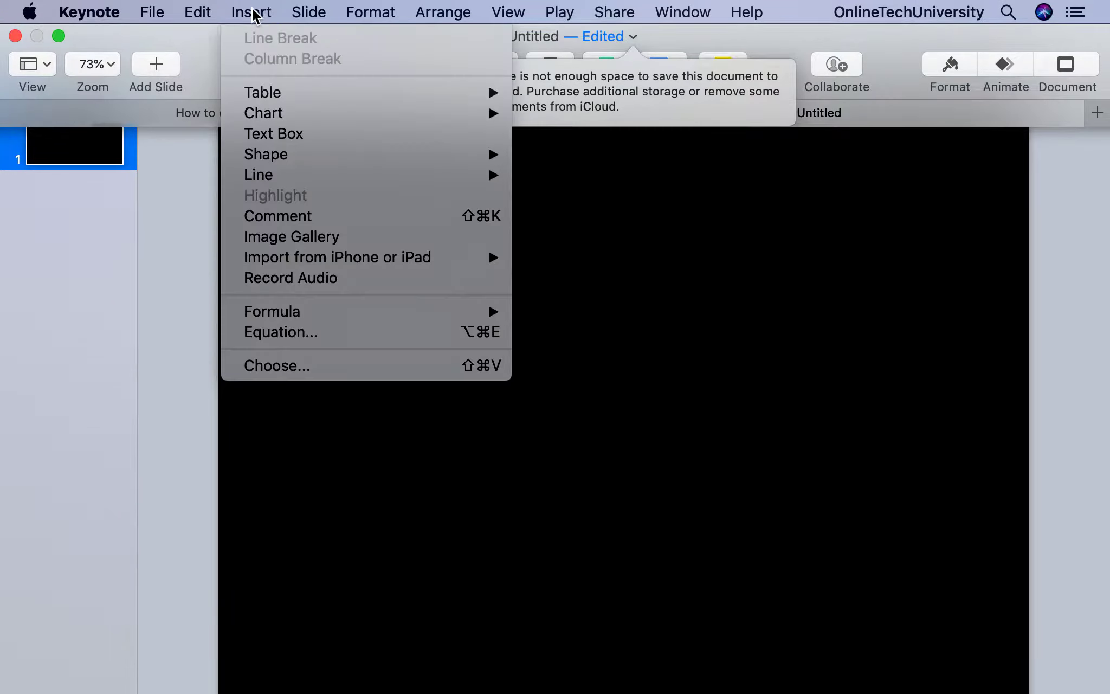
Insert an oval, move it to the top-left corner and resize it to about 763 pt across.
mouse_move(291, 149)
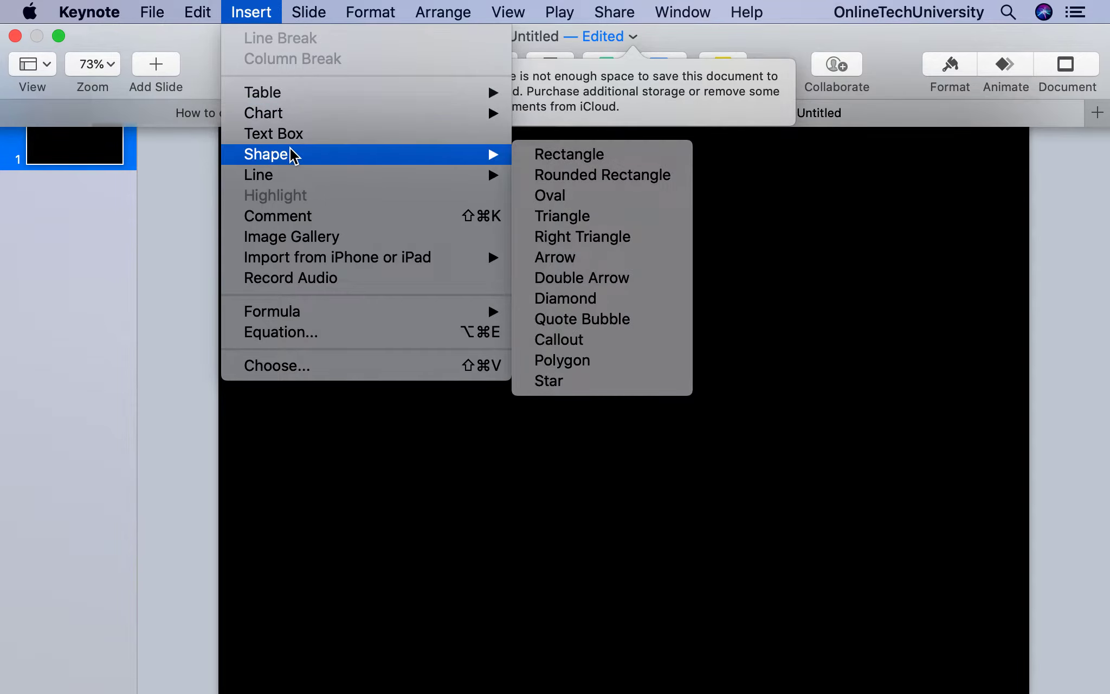
left_click(559, 196)
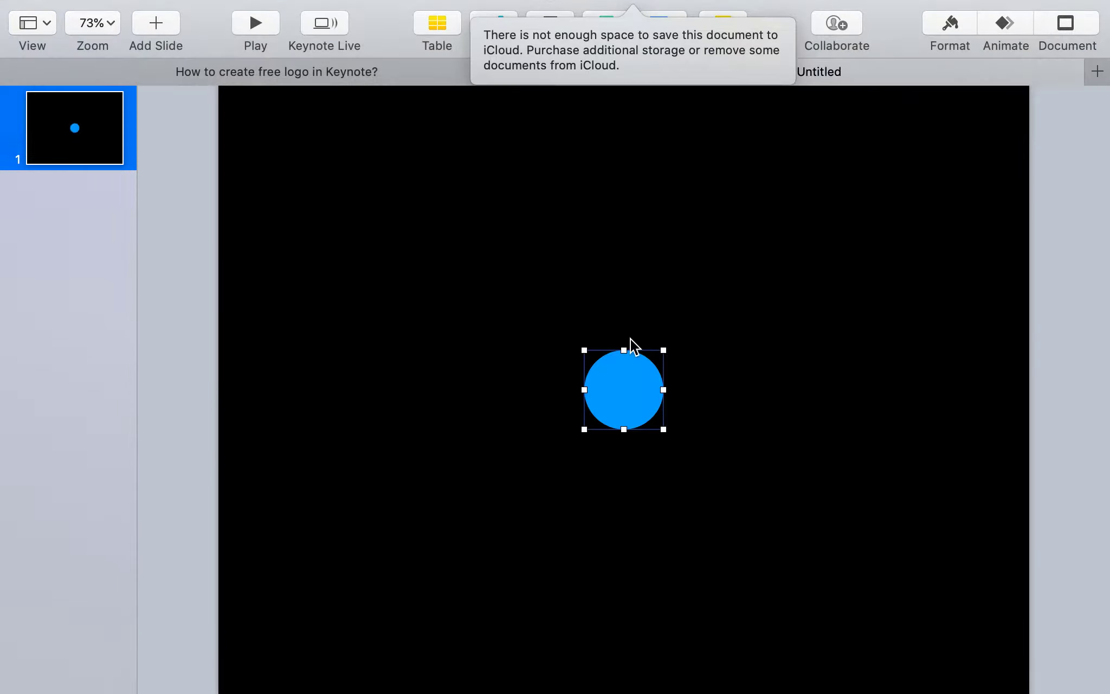
left_click_drag(618, 382, 249, 113)
key("alt+super+i")
left_click_drag(205, 203, 571, 450)
left_click_drag(511, 508, 679, 610)
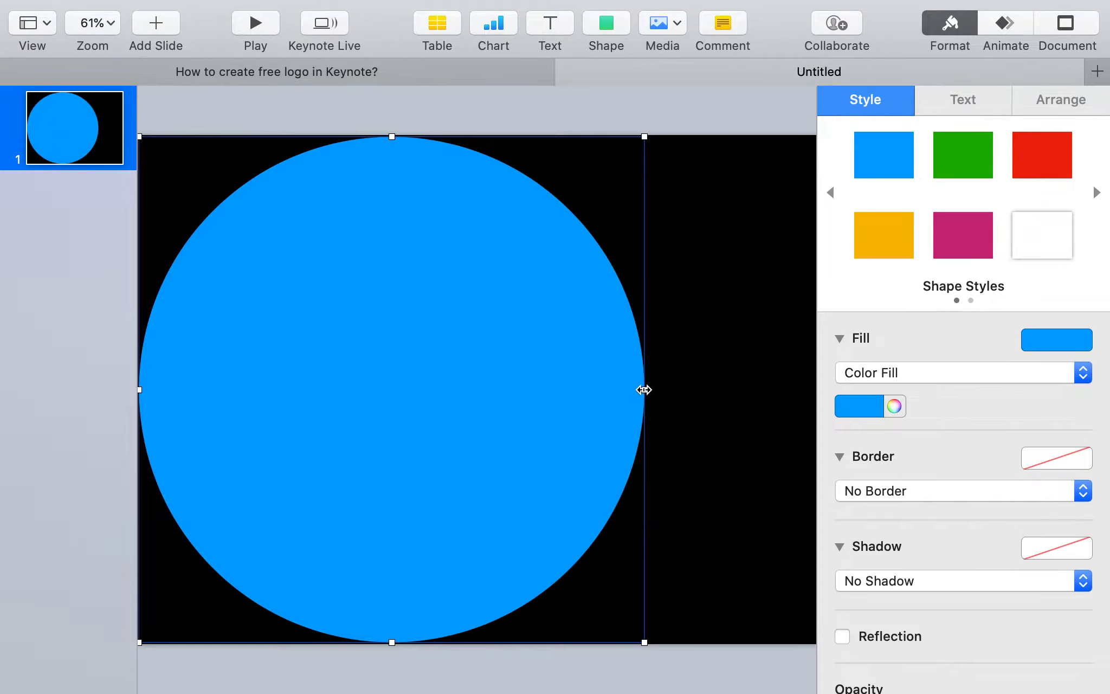
left_click_drag(643, 389, 643, 390)
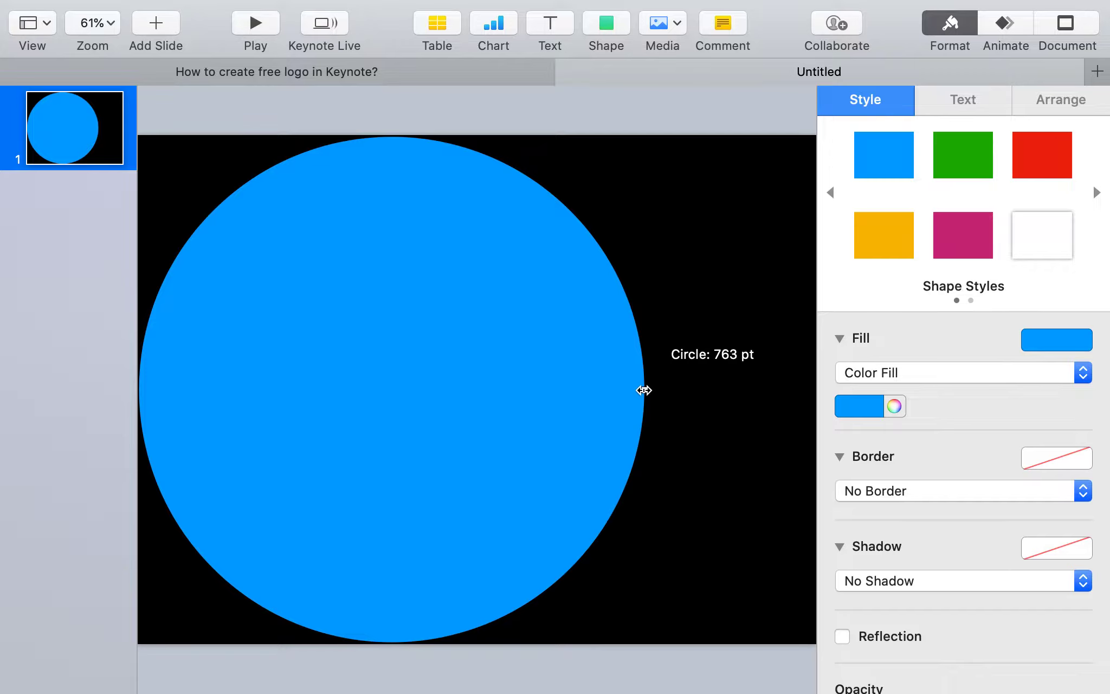
left_click_drag(643, 390, 644, 389)
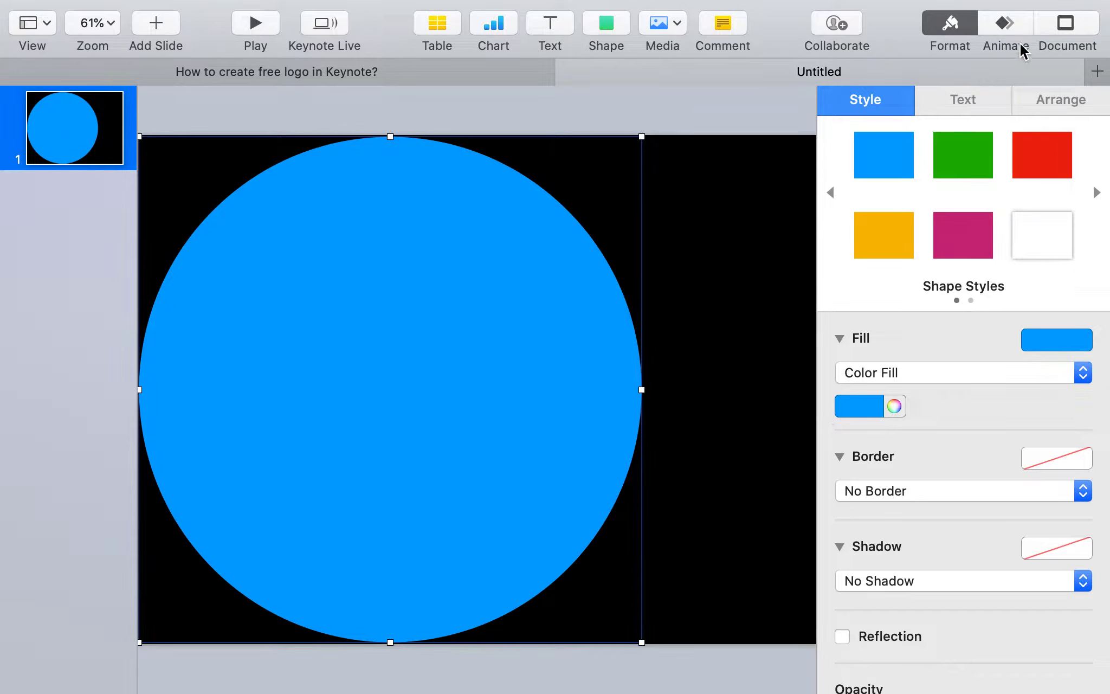
Apply a first custom slide size of 765 from the Document settings.
left_click(778, 179)
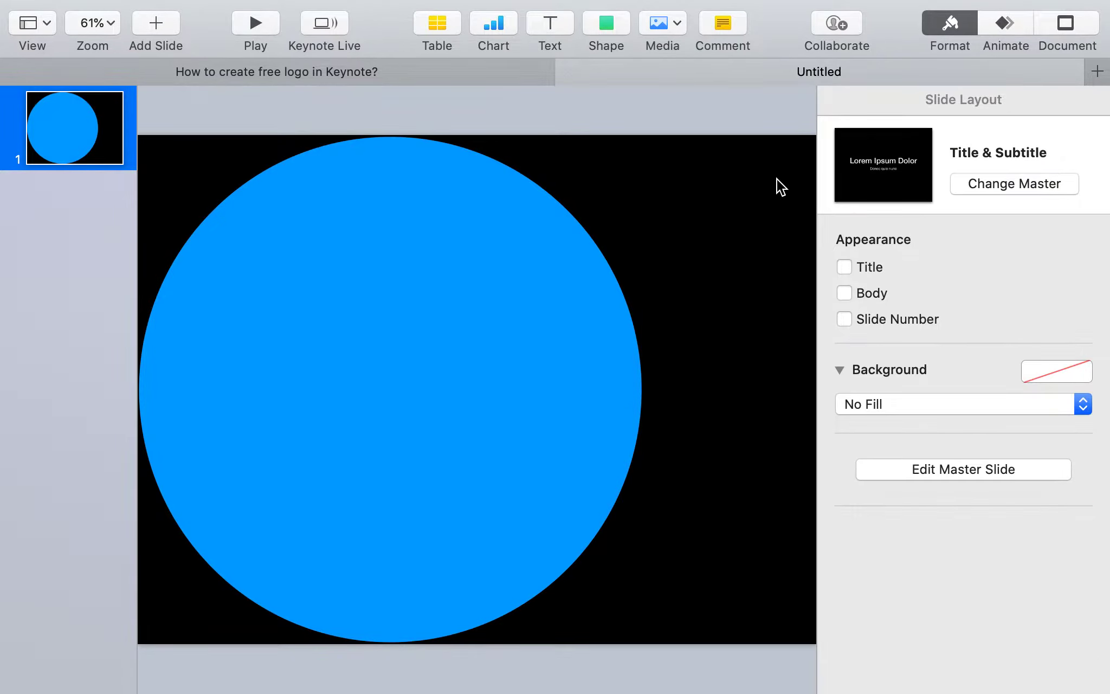
left_click(1071, 25)
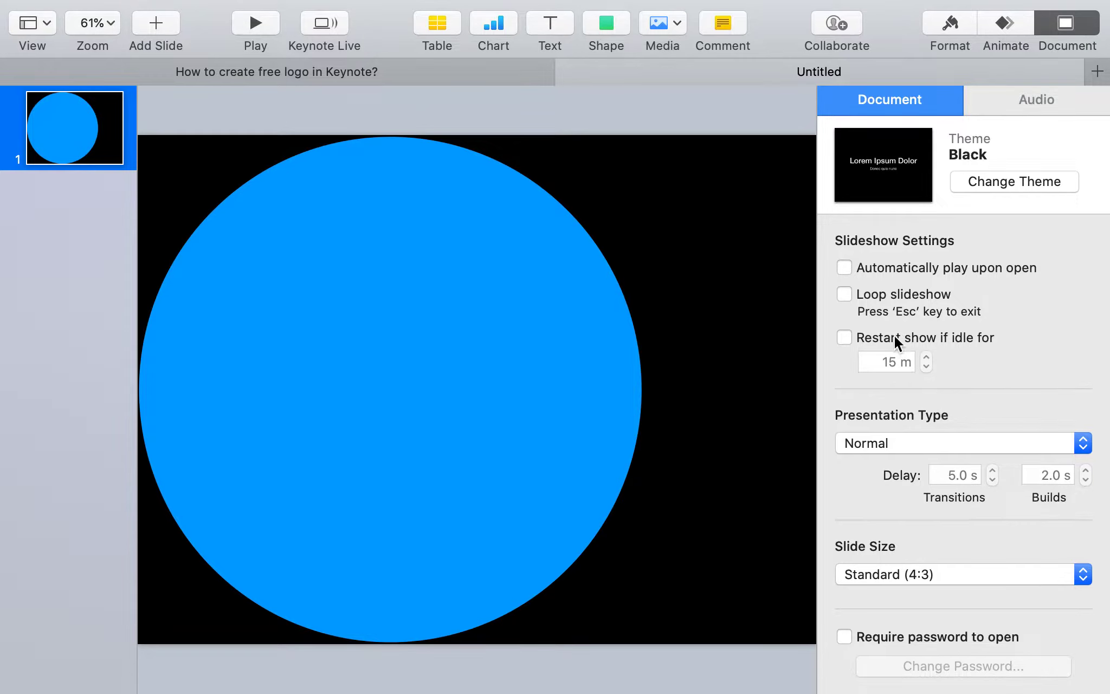
left_click(959, 568)
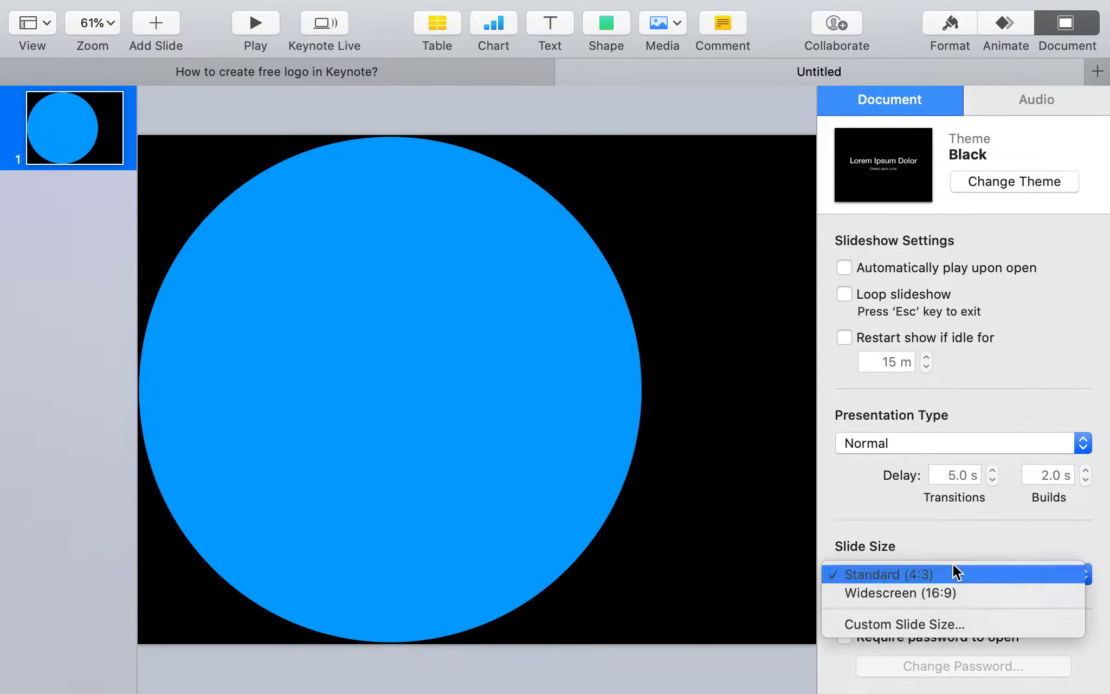
left_click(914, 623)
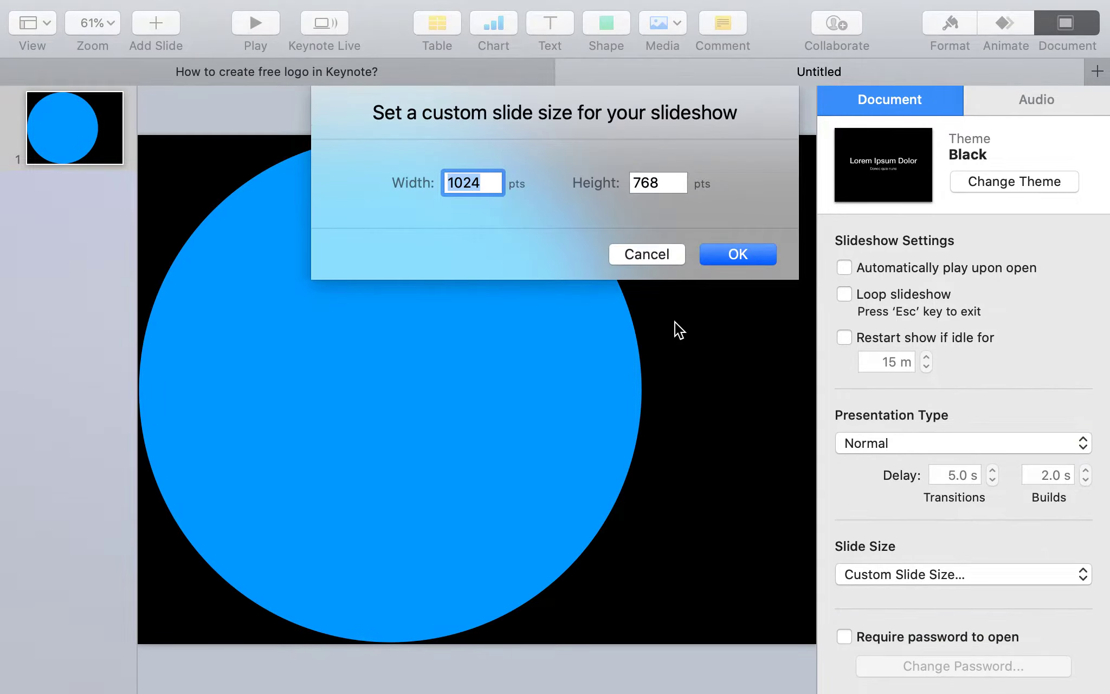
type("765")
left_click(745, 256)
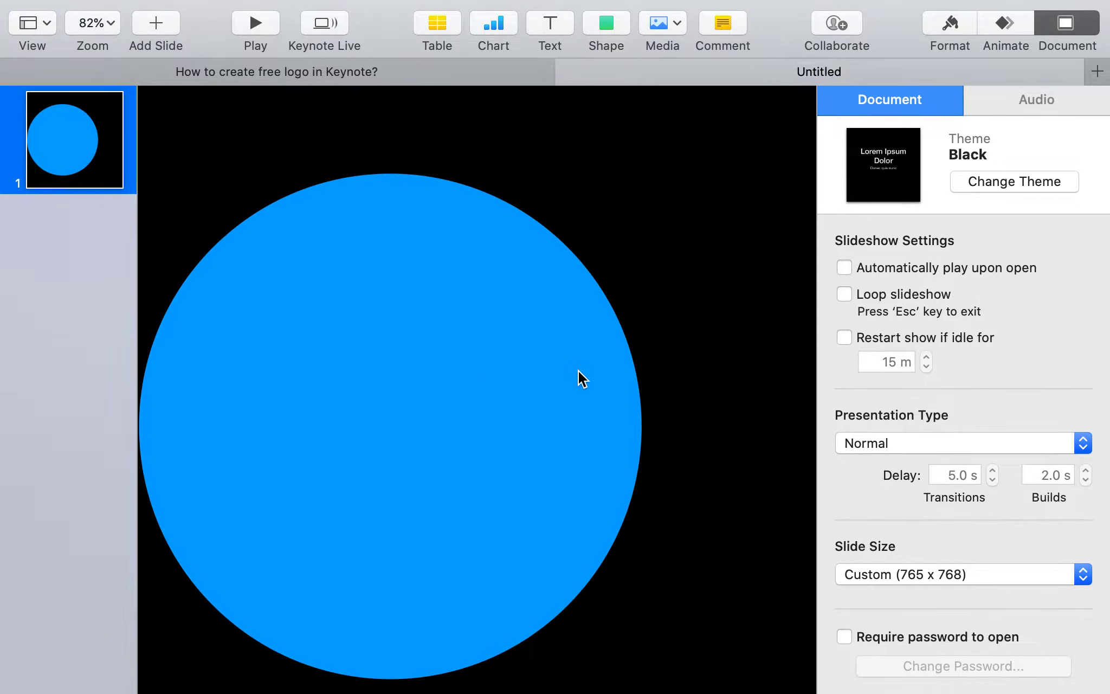
Correct the custom slide size to 763 × 763 pt and move the circle up to the top edge.
scroll(578, 369, "down", 3)
left_click(929, 586)
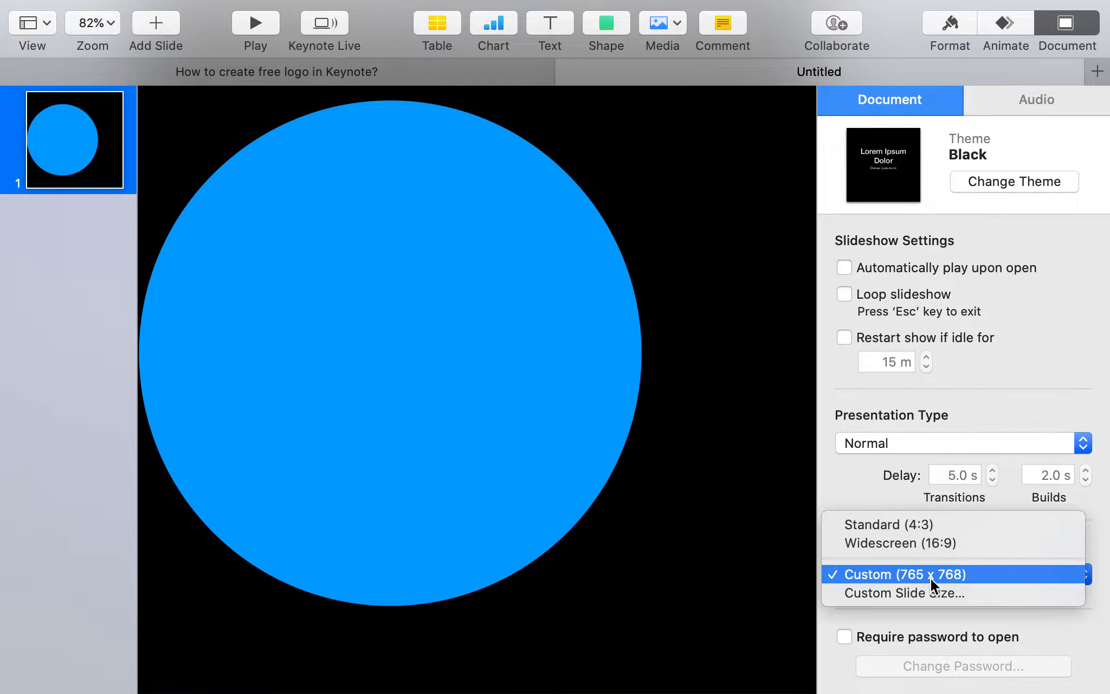
left_click(913, 590)
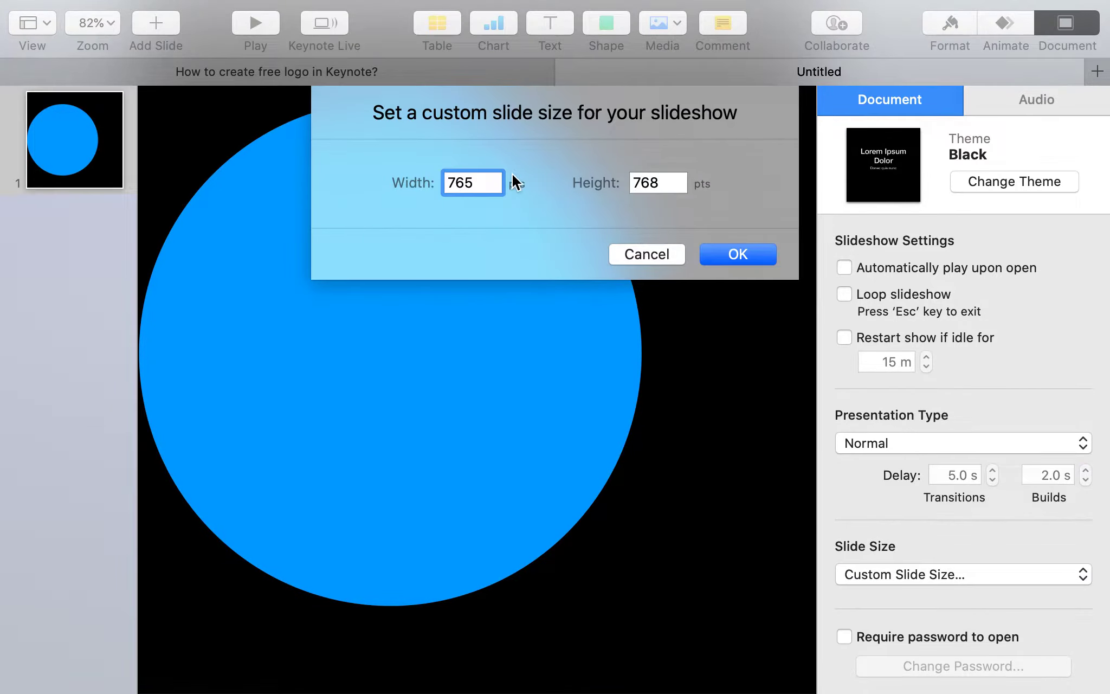
key("BackSpace")
type("3")
key("Tab")
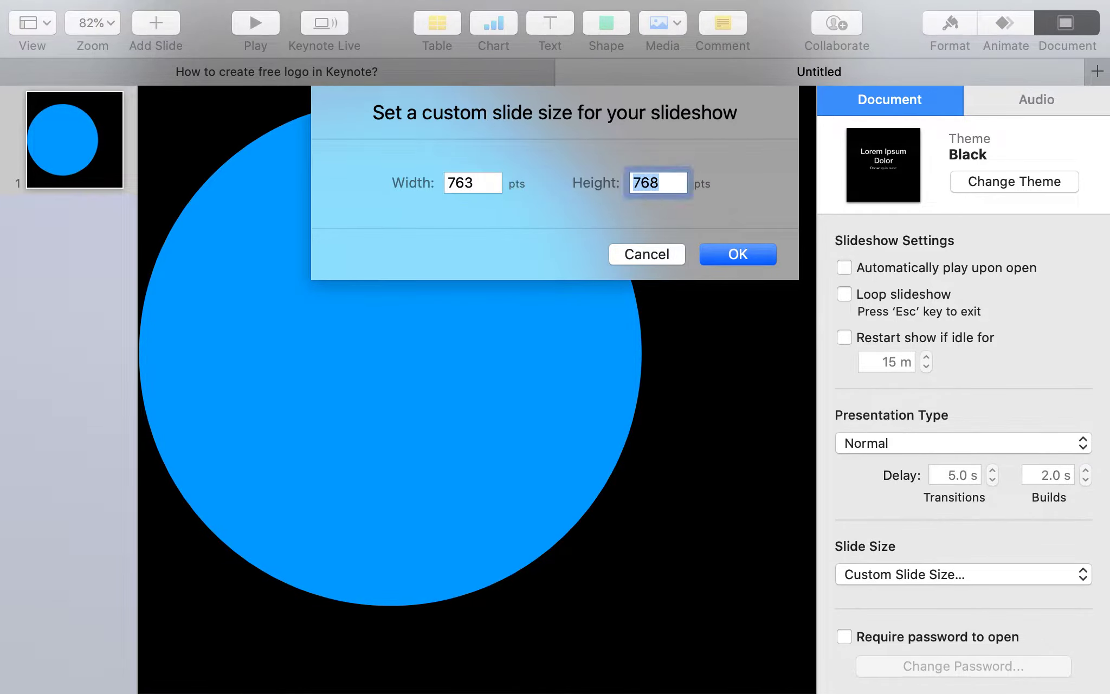
type("763")
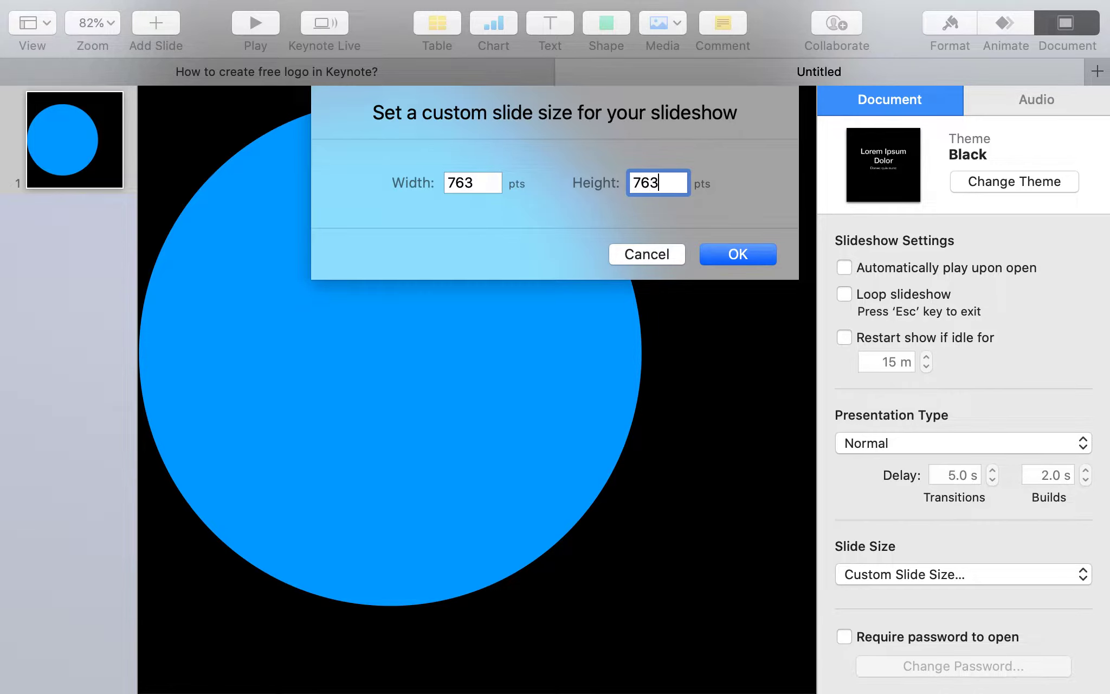
left_click(739, 253)
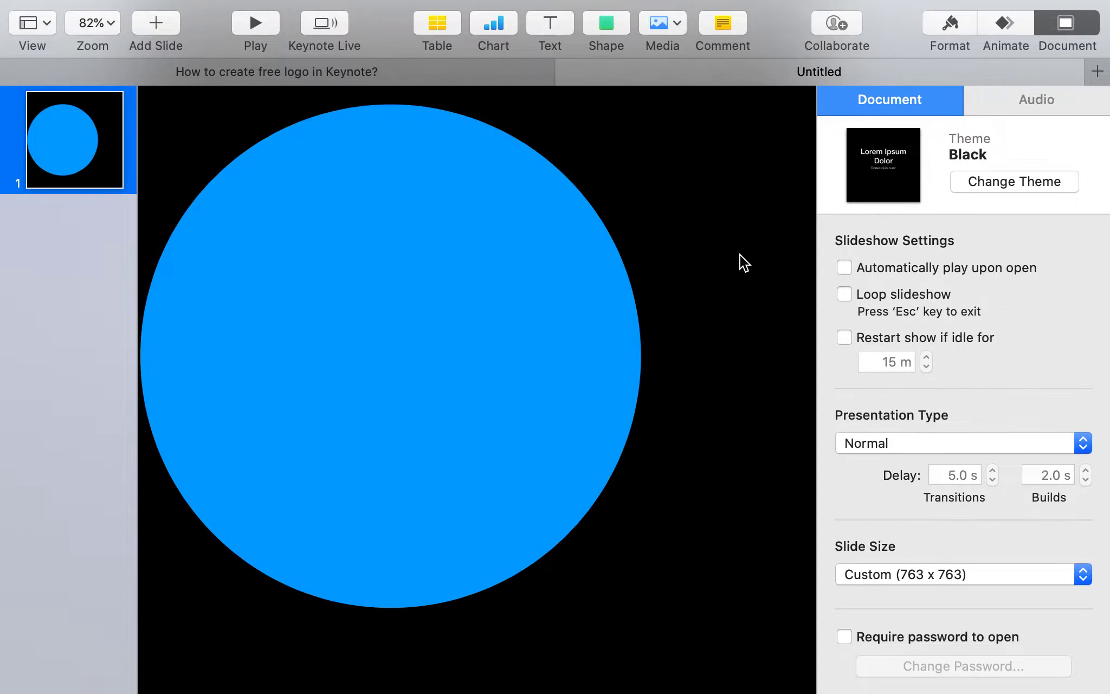
left_click_drag(475, 319, 476, 300)
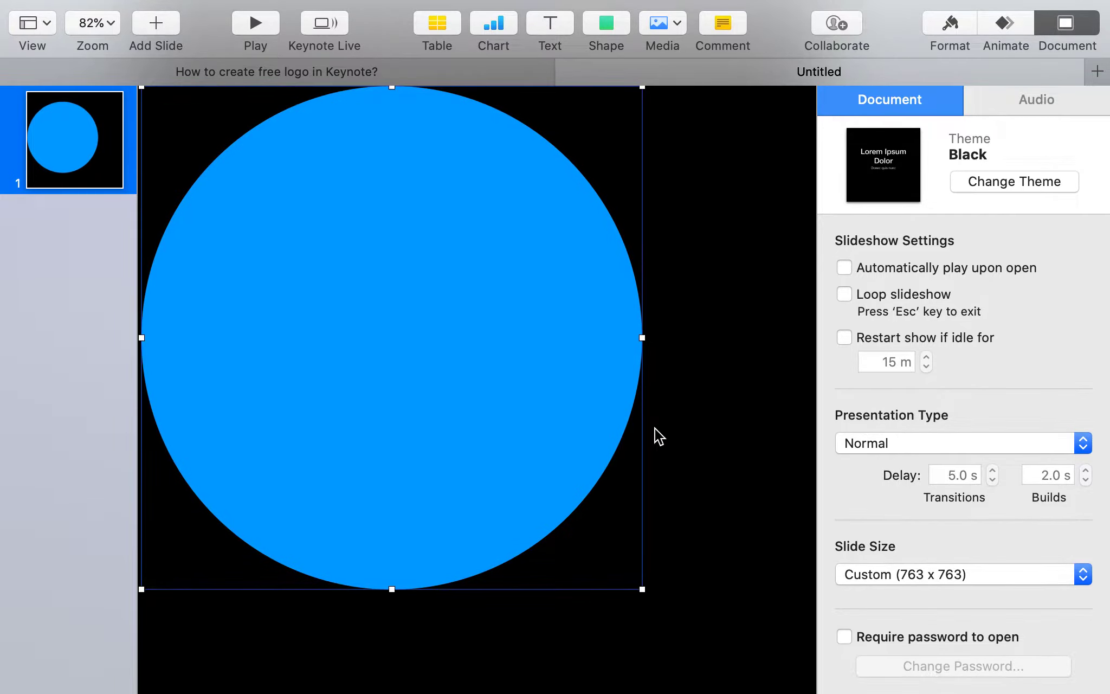
Zoom the canvas to 50% and align the circle with the slide's top and left edges.
left_click(93, 22)
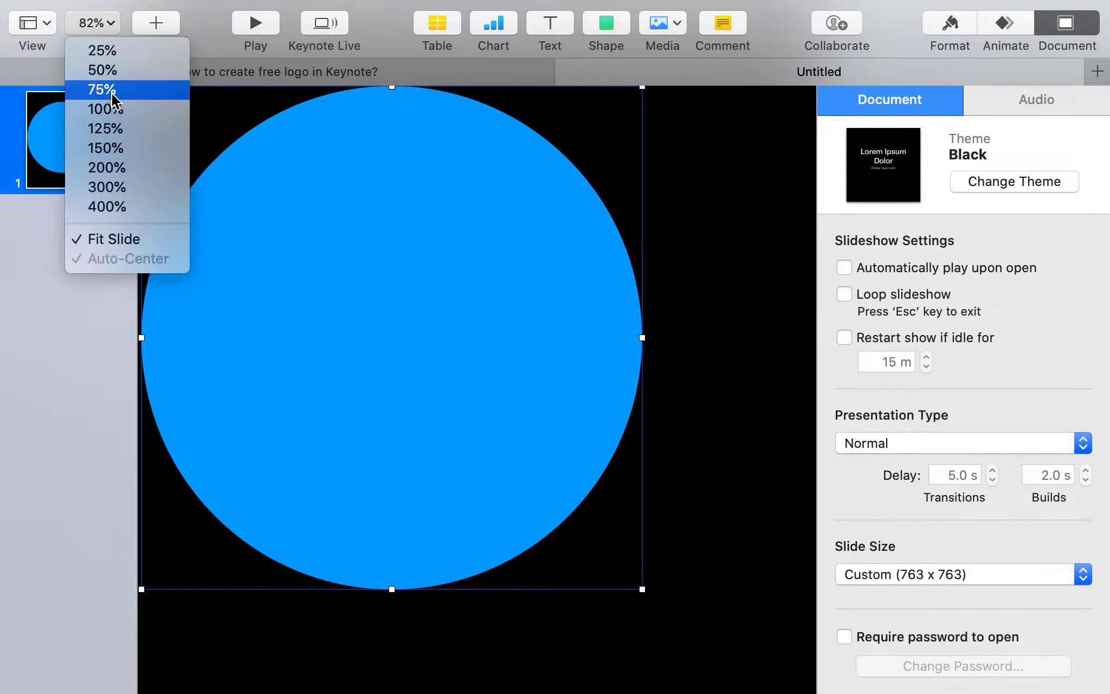
left_click(111, 89)
left_click(95, 25)
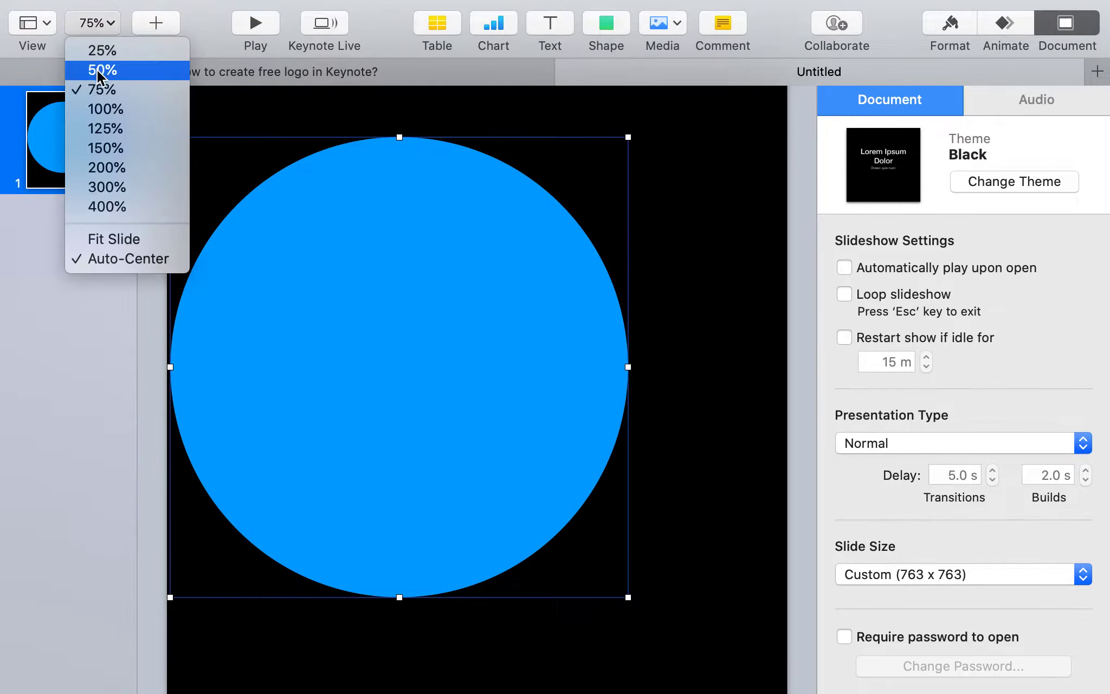
left_click(106, 70)
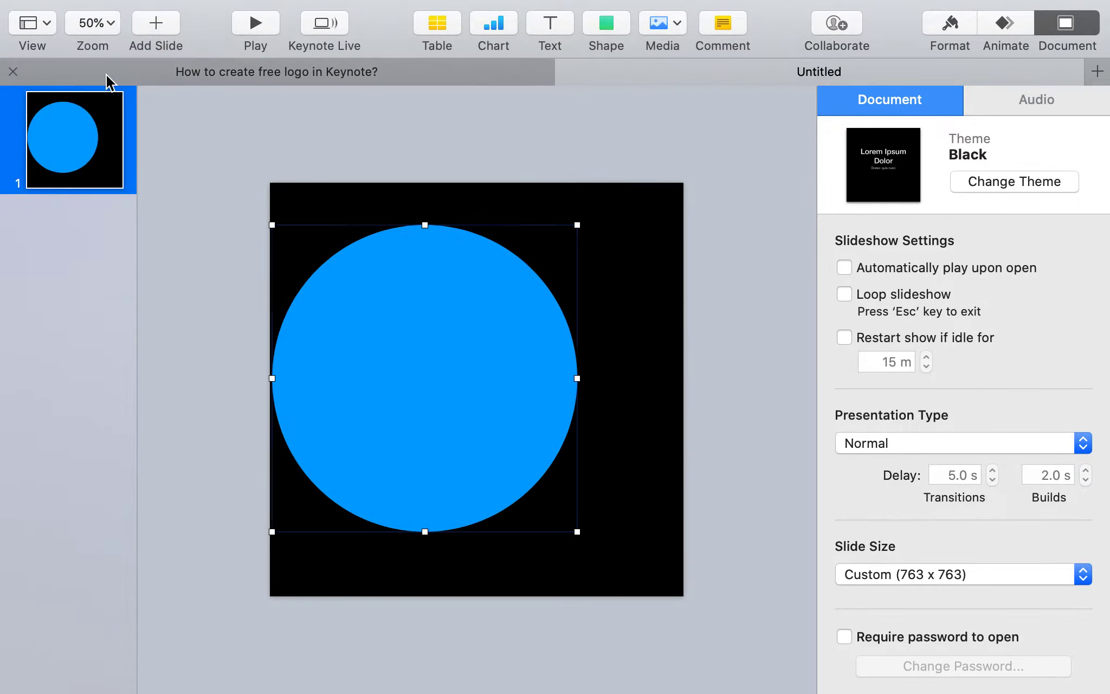
left_click_drag(477, 356, 478, 314)
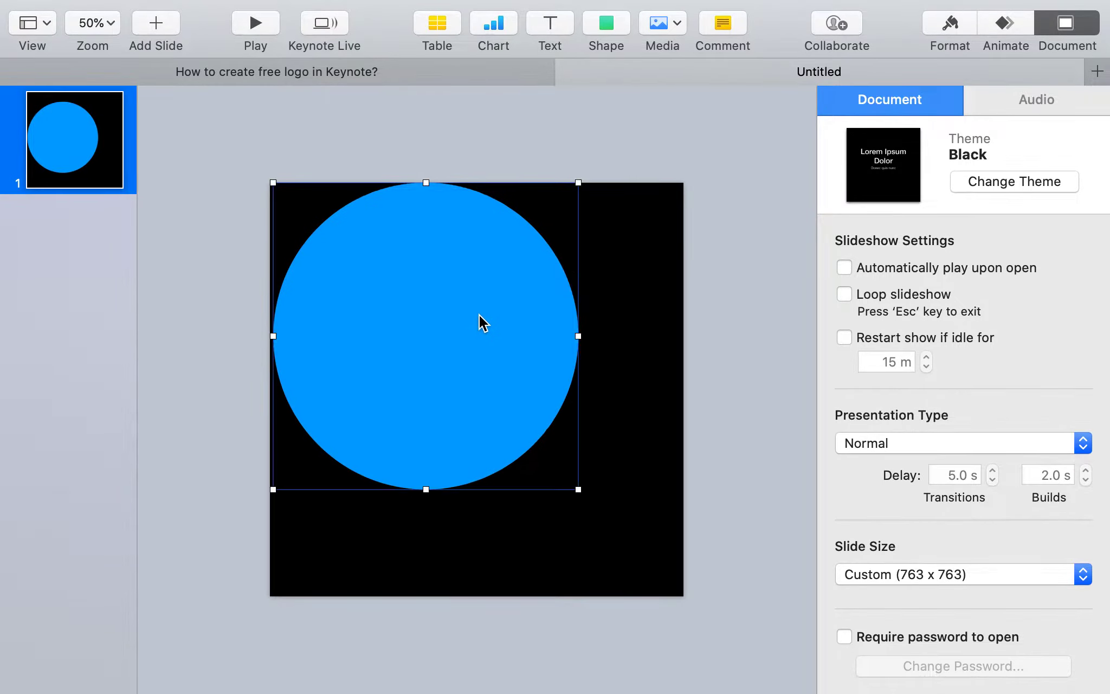
key("Left")
key("Left")
key("Left")
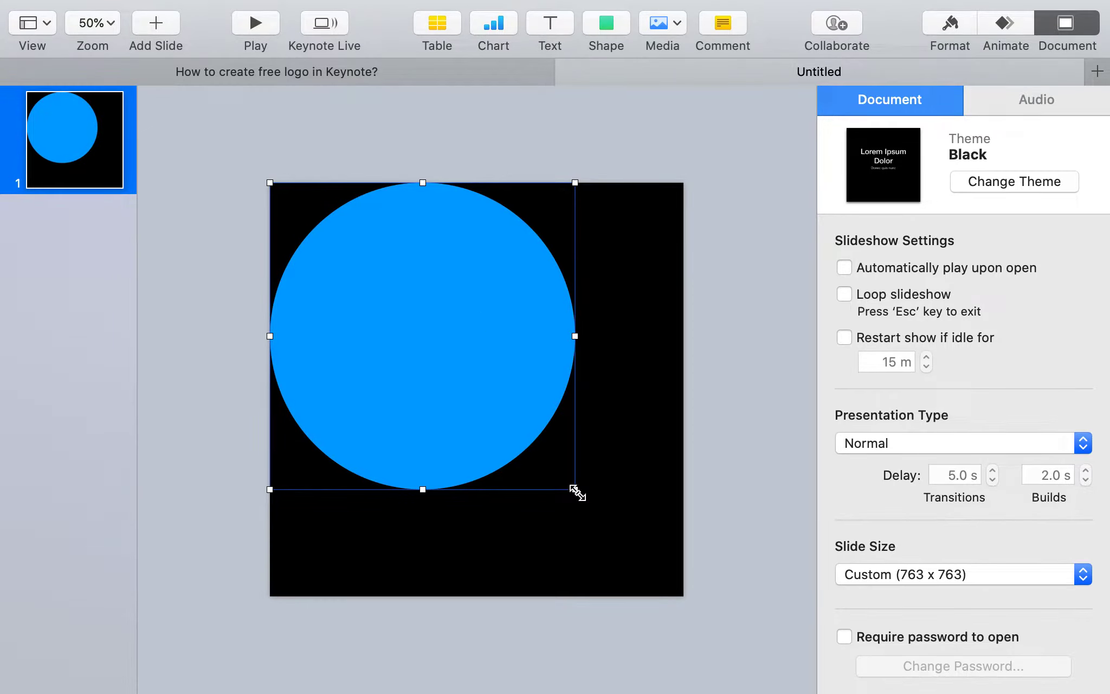
Resize the circle to exactly 763 pt across and insert a new text box.
left_click_drag(576, 493, 692, 586)
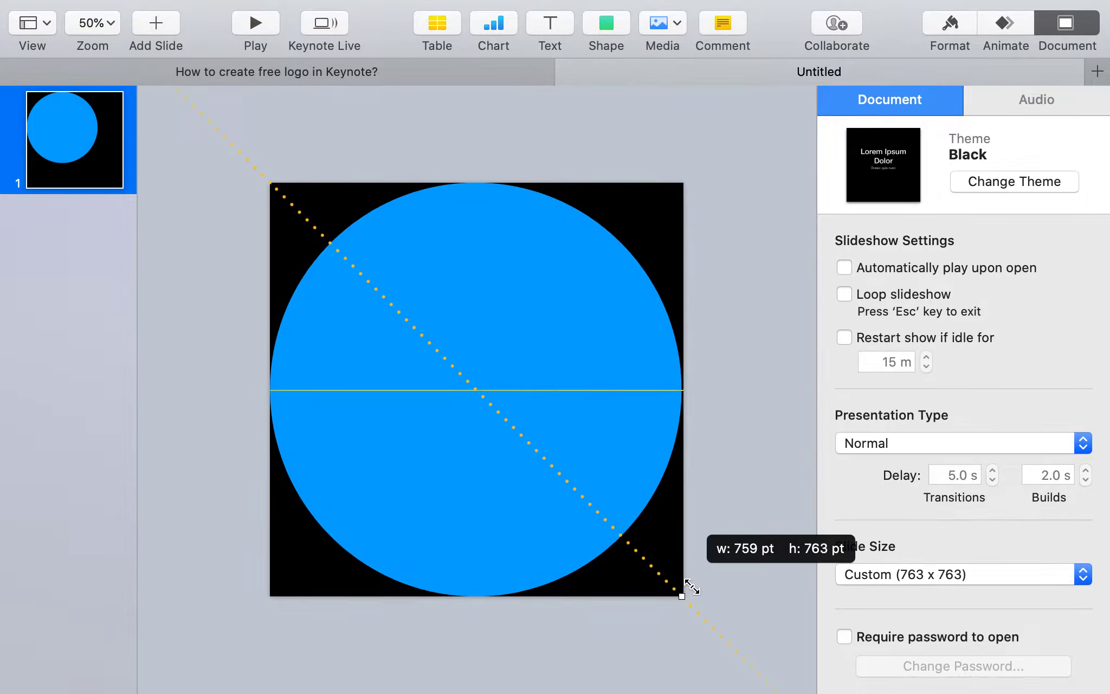
left_click_drag(692, 585, 692, 585)
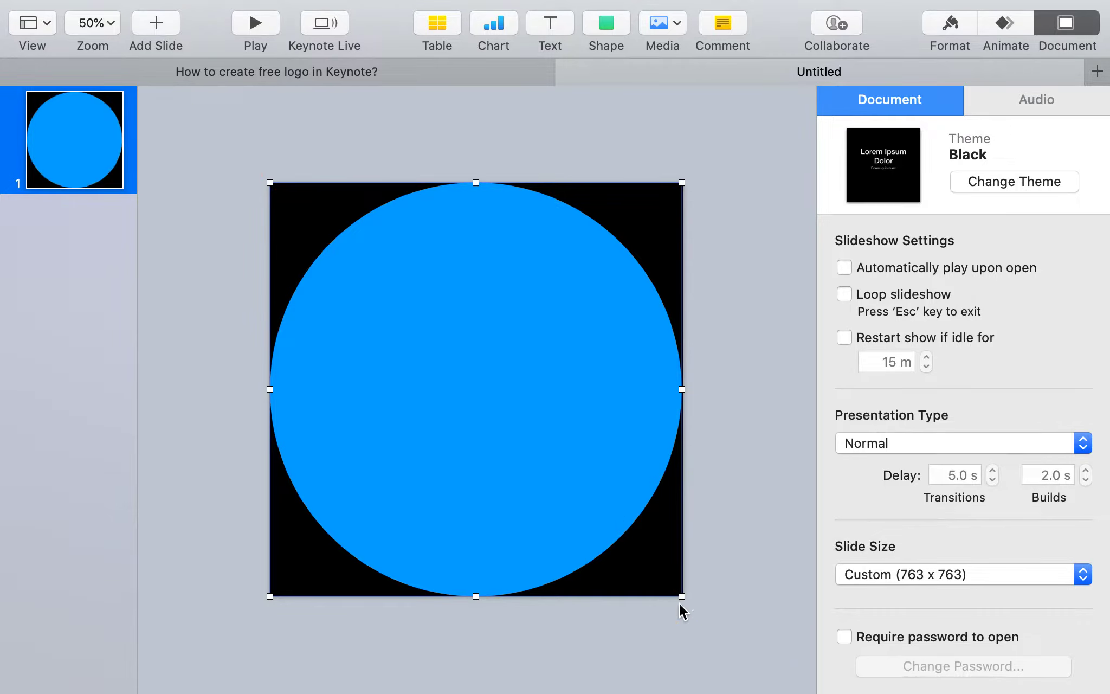
left_click_drag(682, 597, 703, 577)
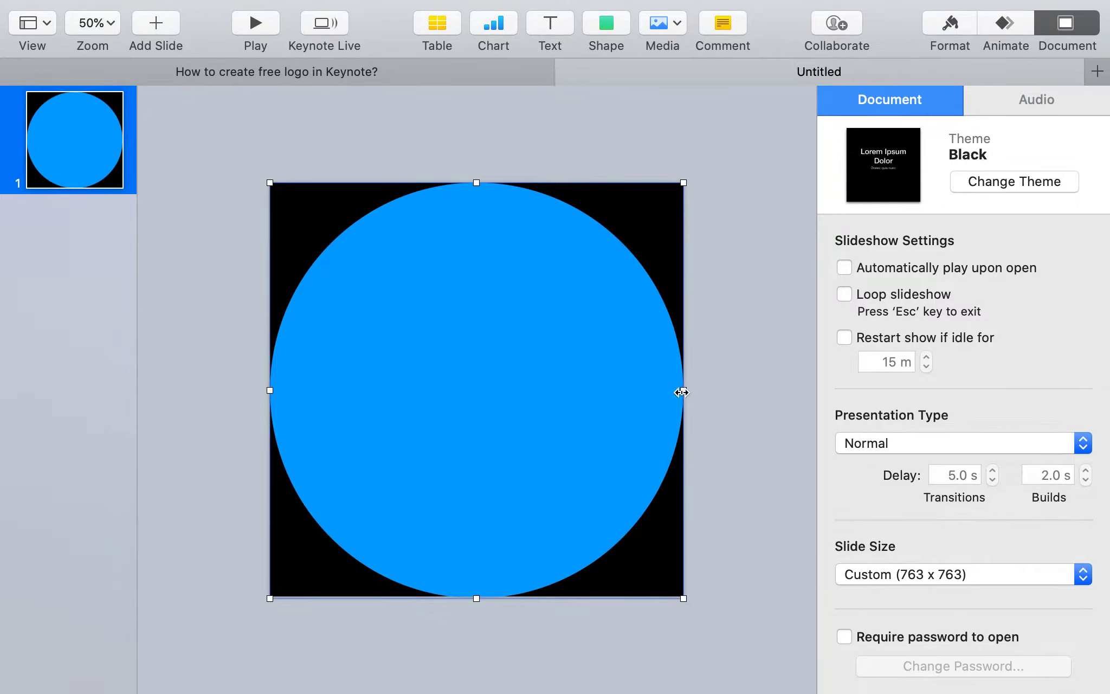
left_click_drag(682, 390, 683, 391)
left_click_drag(478, 596, 474, 600)
key("shift")
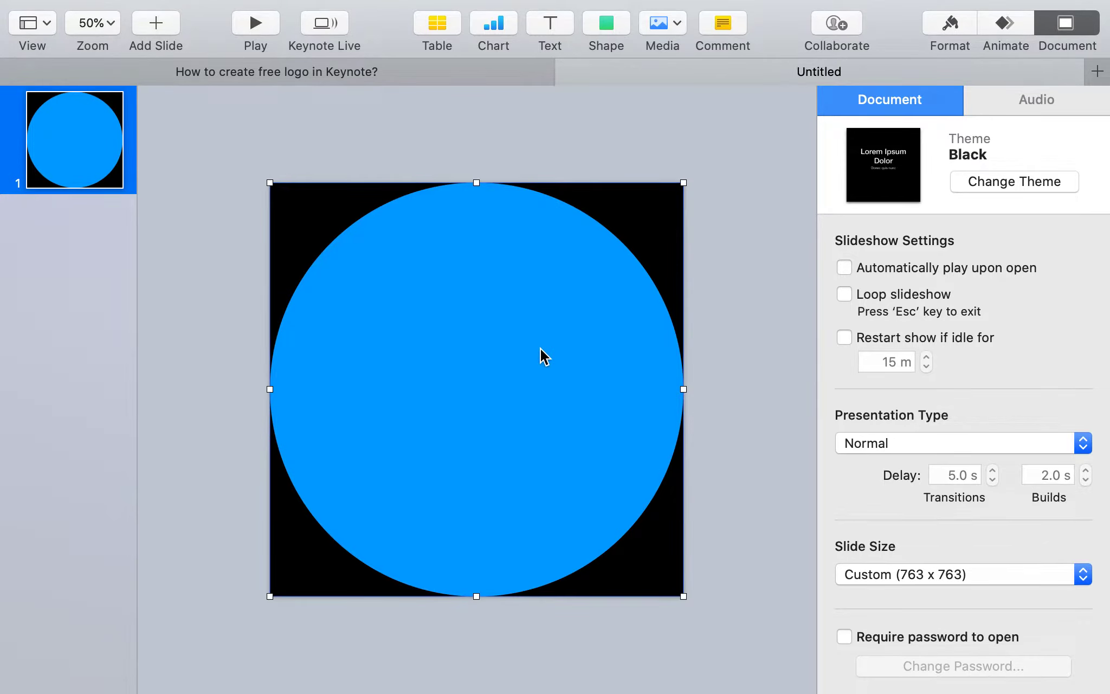
left_click_drag(682, 389, 683, 389)
left_click(553, 23)
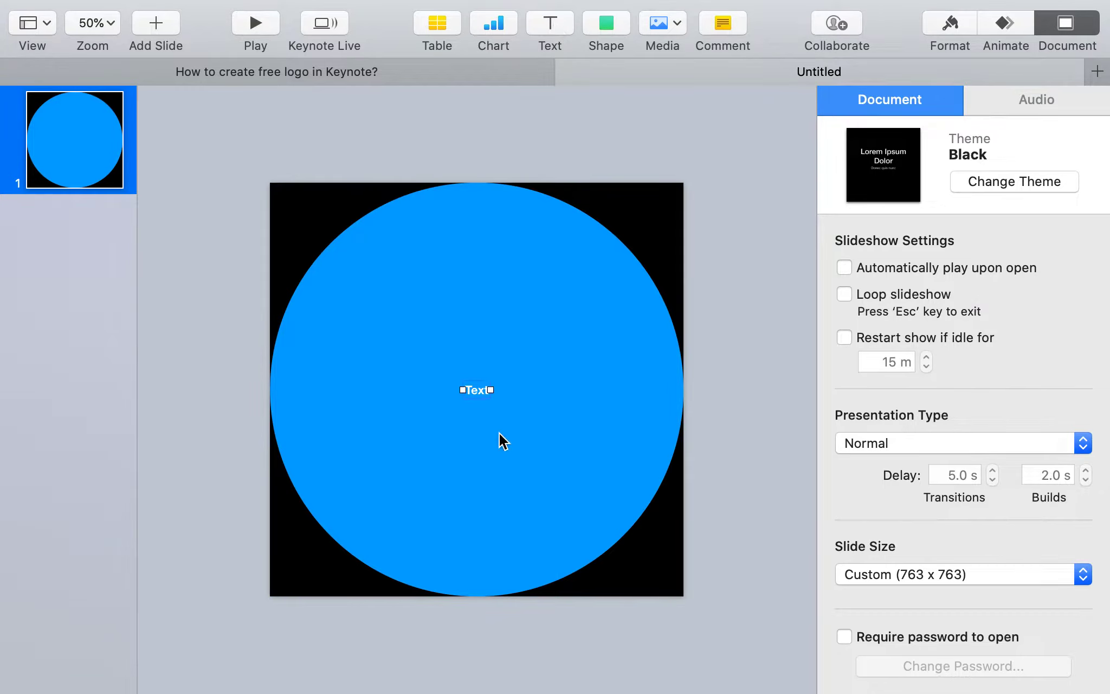
Replace the placeholder text with the single letter N.
double_click(472, 392)
key("BackSpace")
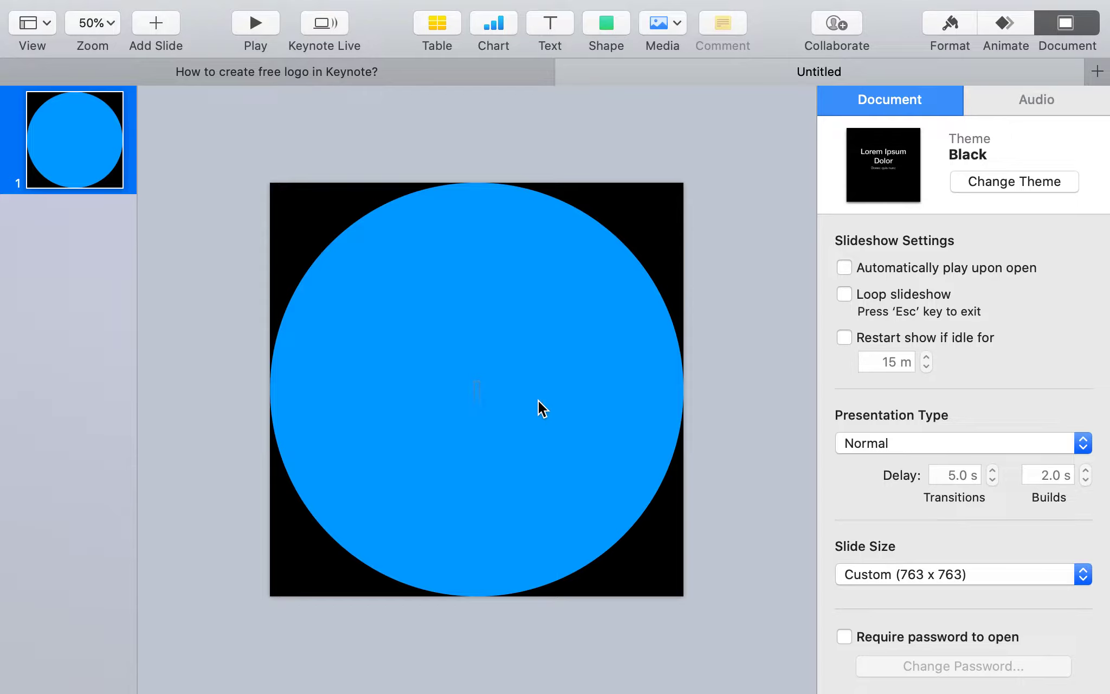
type("NTU")
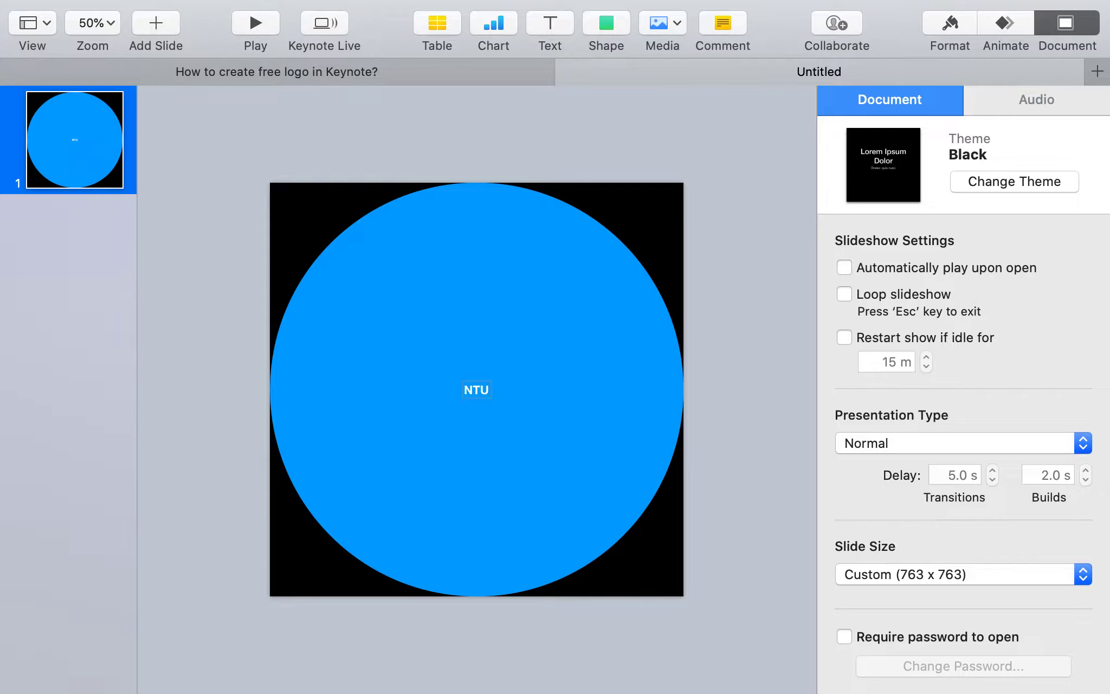
key("BackSpace")
key("BackSpace")
key("BackSpace")
type("N")
Set the N's font size to 350 pt, after trying 100, 400 and 450 pt.
key("super+a")
left_click(959, 24)
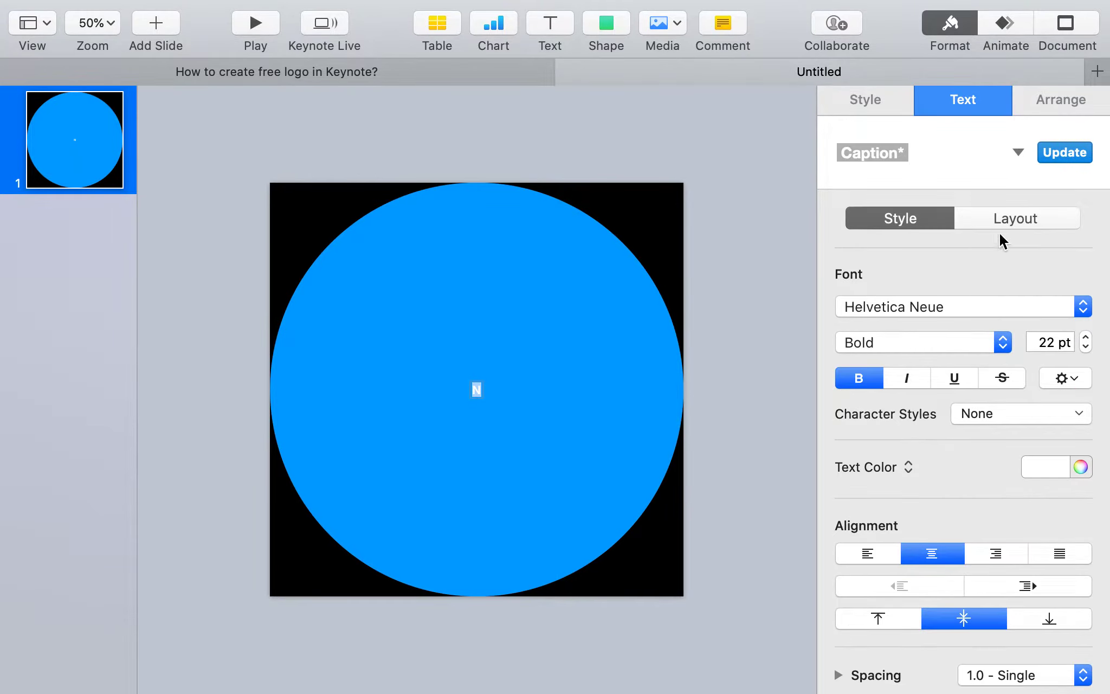
double_click(1049, 344)
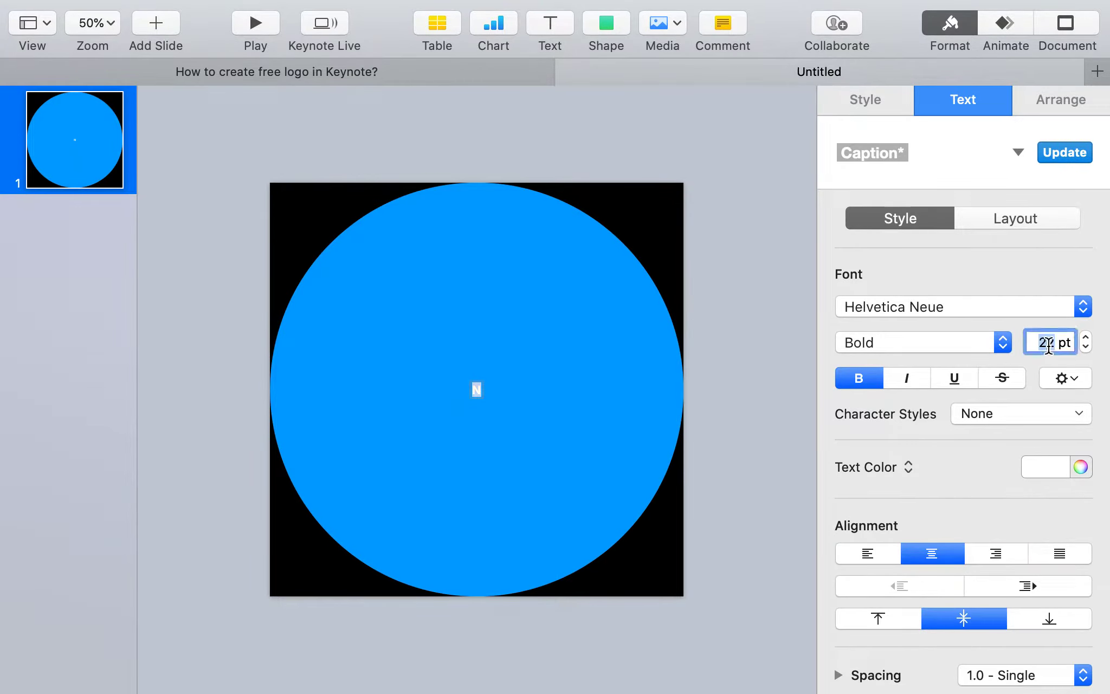
type("2")
key("BackSpace")
type("100")
key("Return")
type("400")
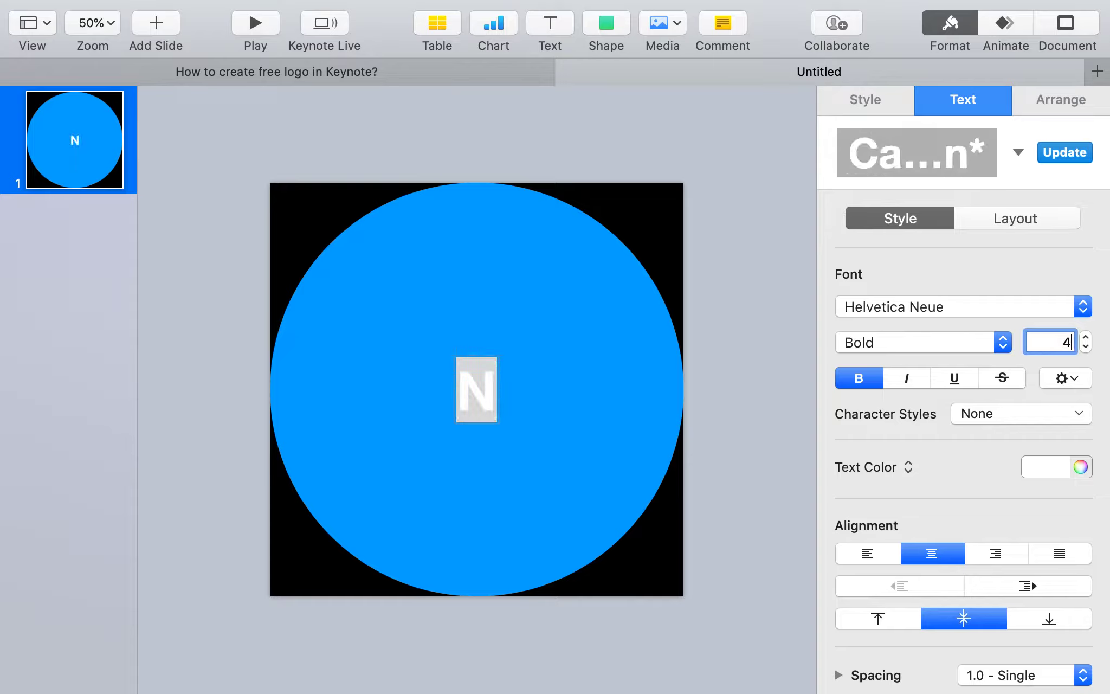
key("Return")
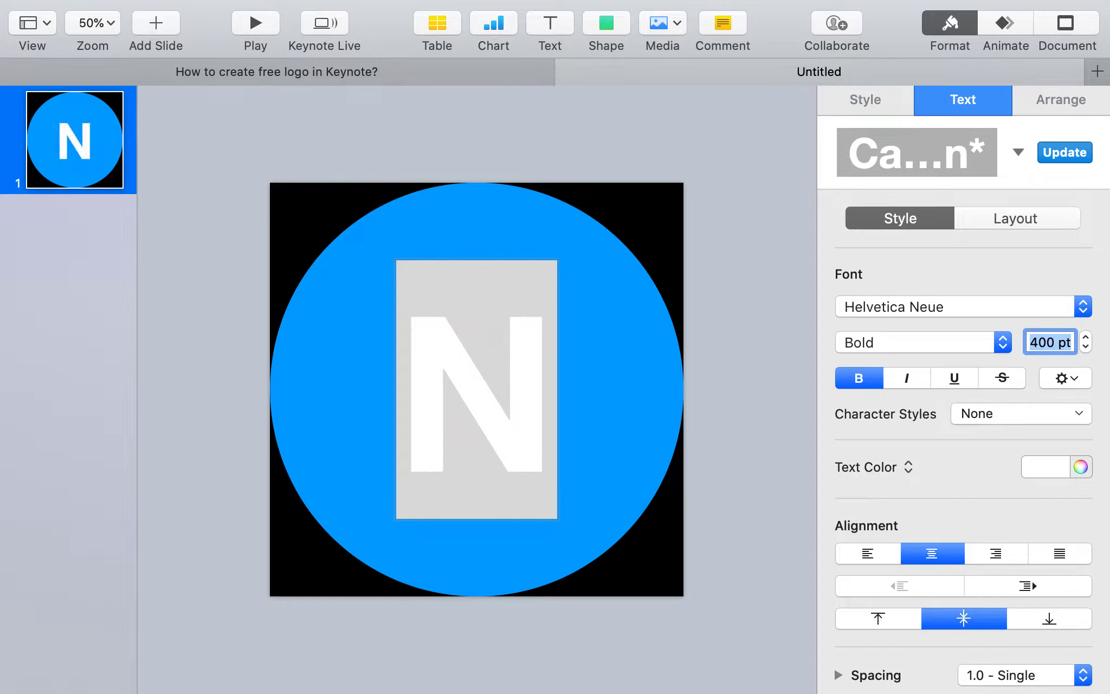
type("450")
key("Return")
type("350")
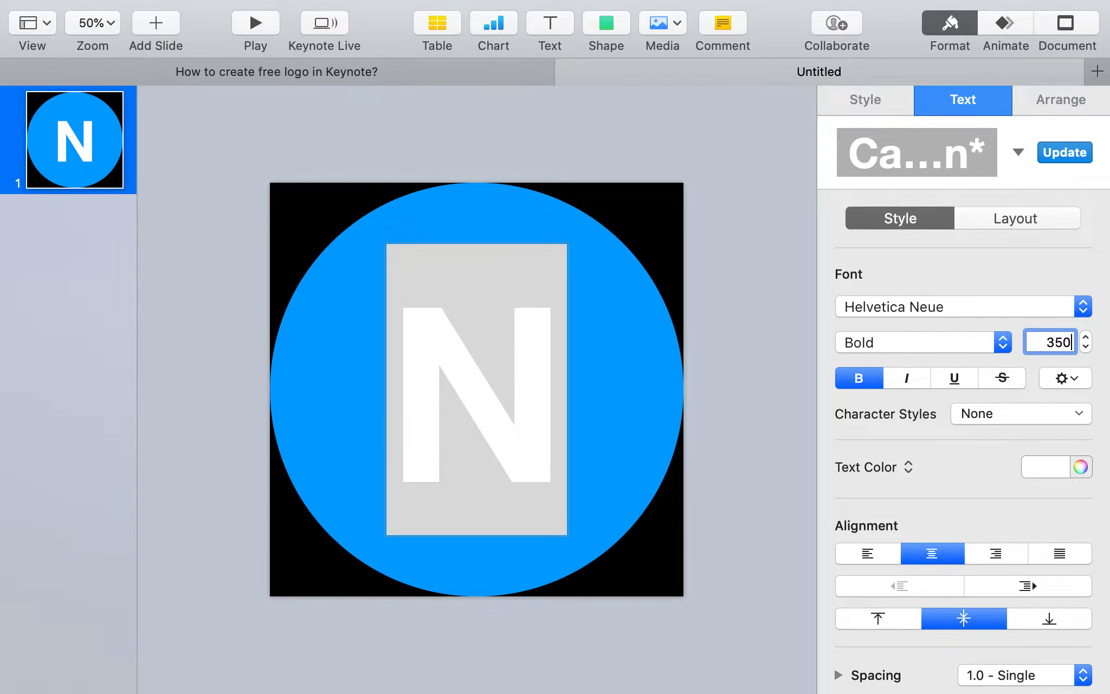
key("Return")
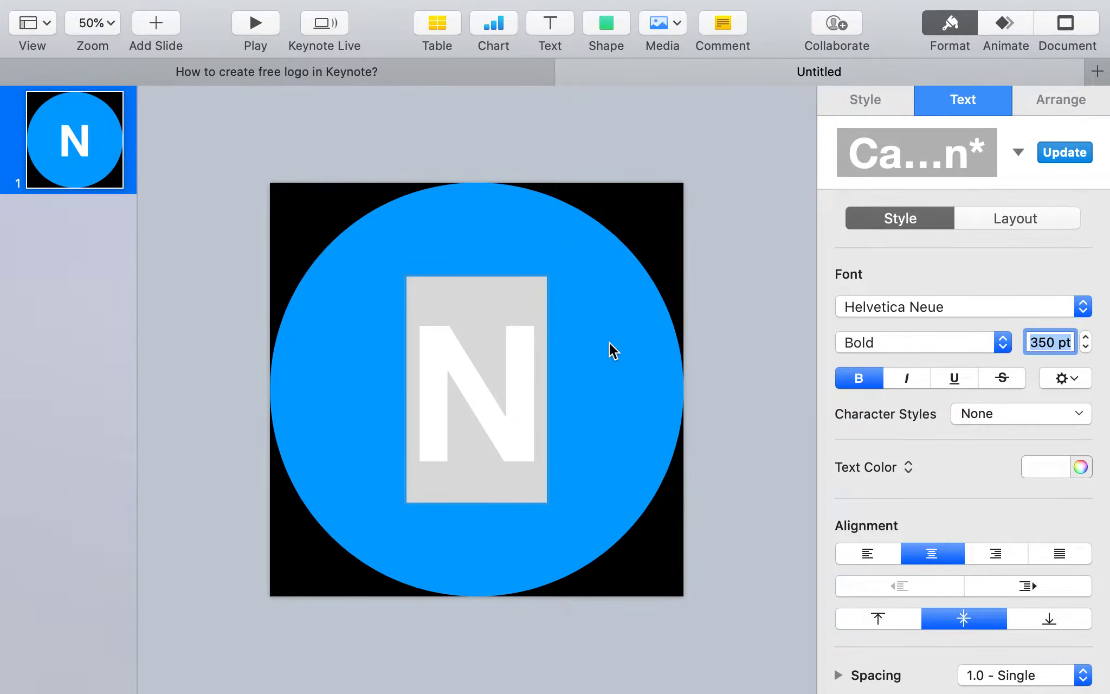
left_click(608, 341)
Move the N toward the circle's left and change the copied letter to U.
left_click(458, 388)
left_click_drag(458, 388, 593, 363)
double_click(602, 372)
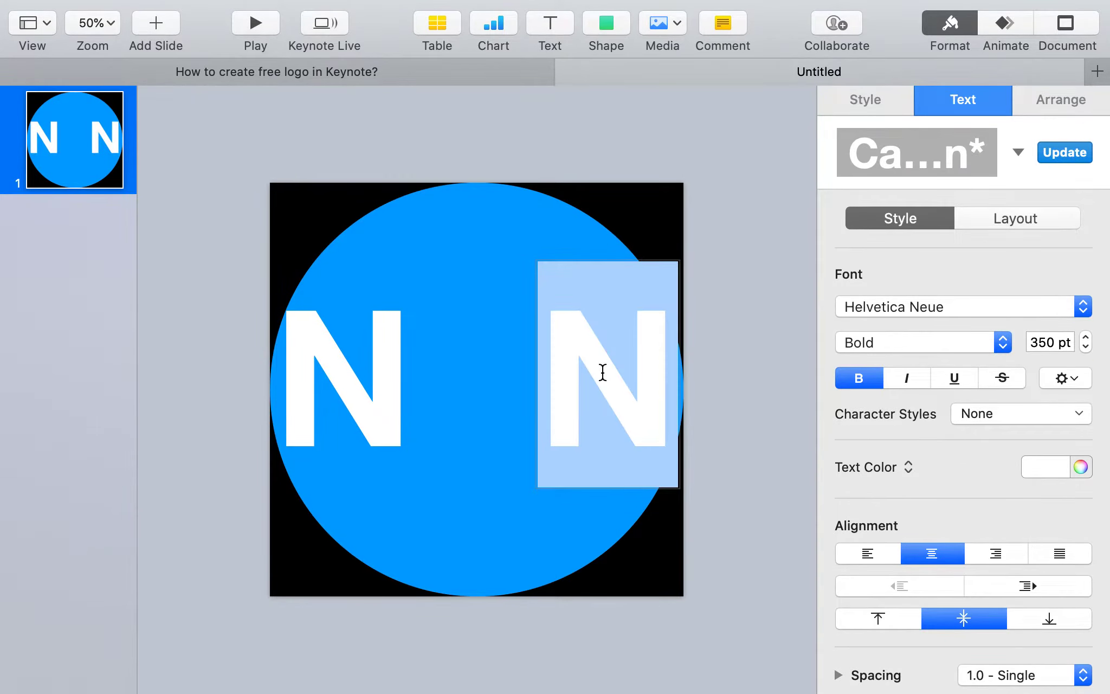
type("U")
left_click(490, 267)
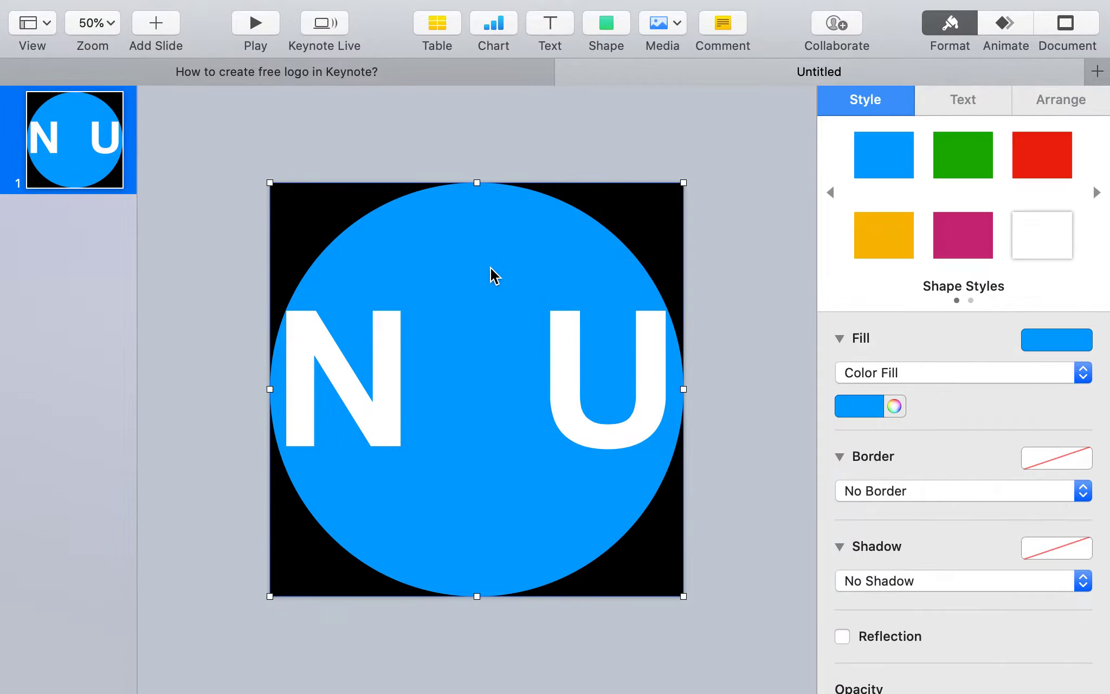
Enlarge both the N and the U to 450 pt.
left_click(380, 378)
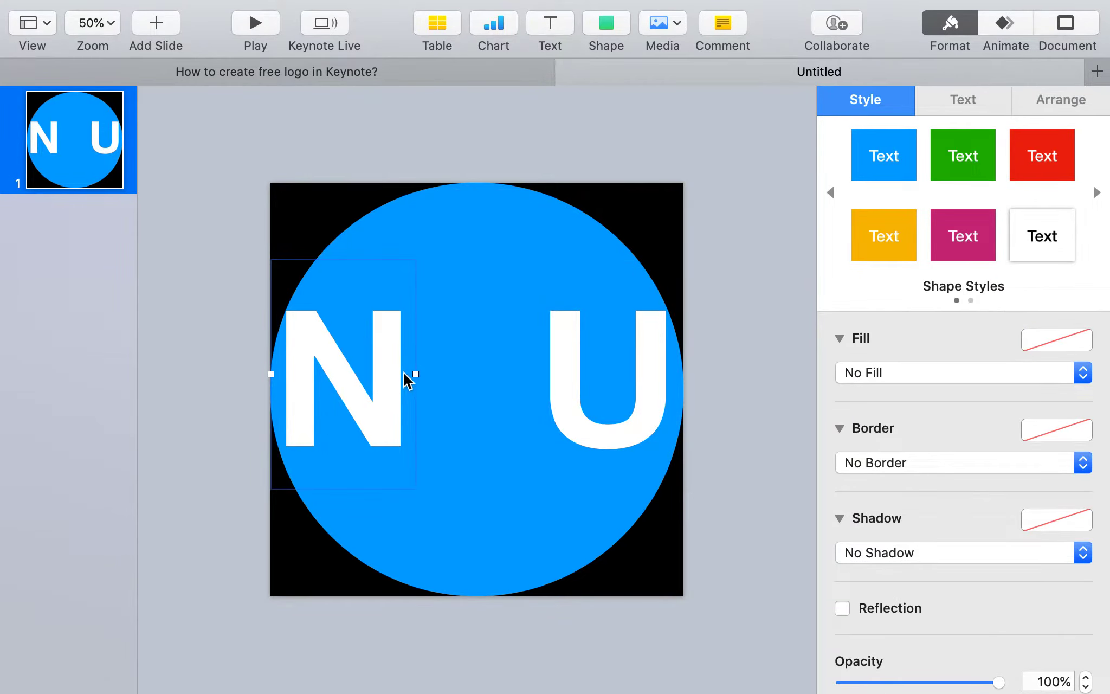
double_click(396, 375)
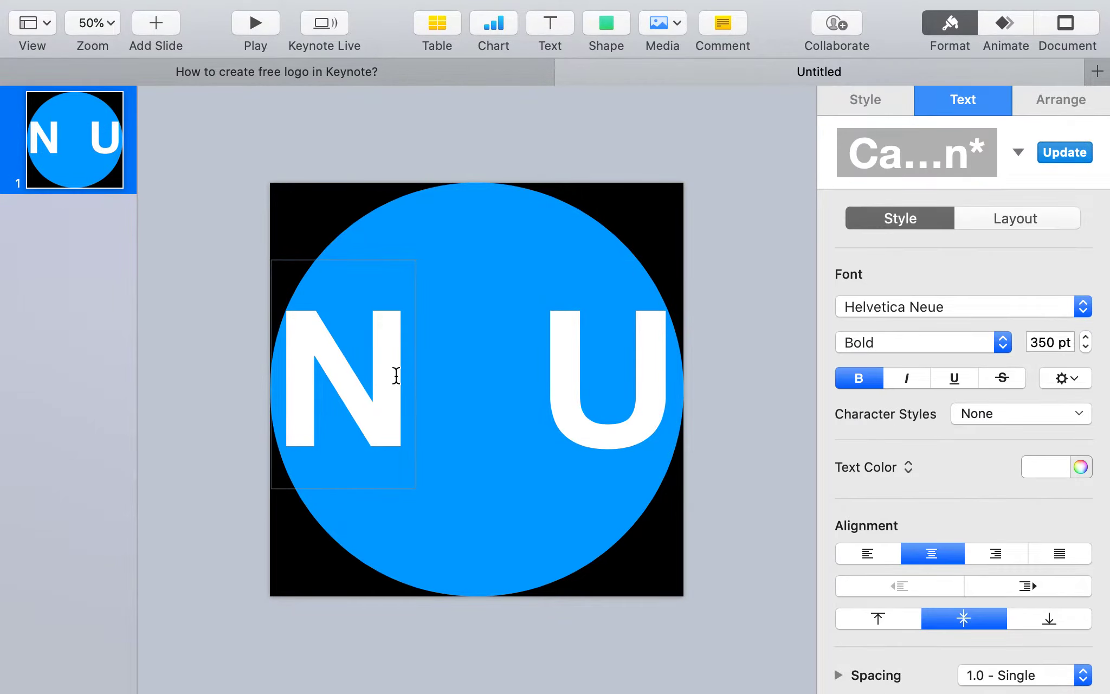
double_click(1039, 339)
type("450")
key("Return")
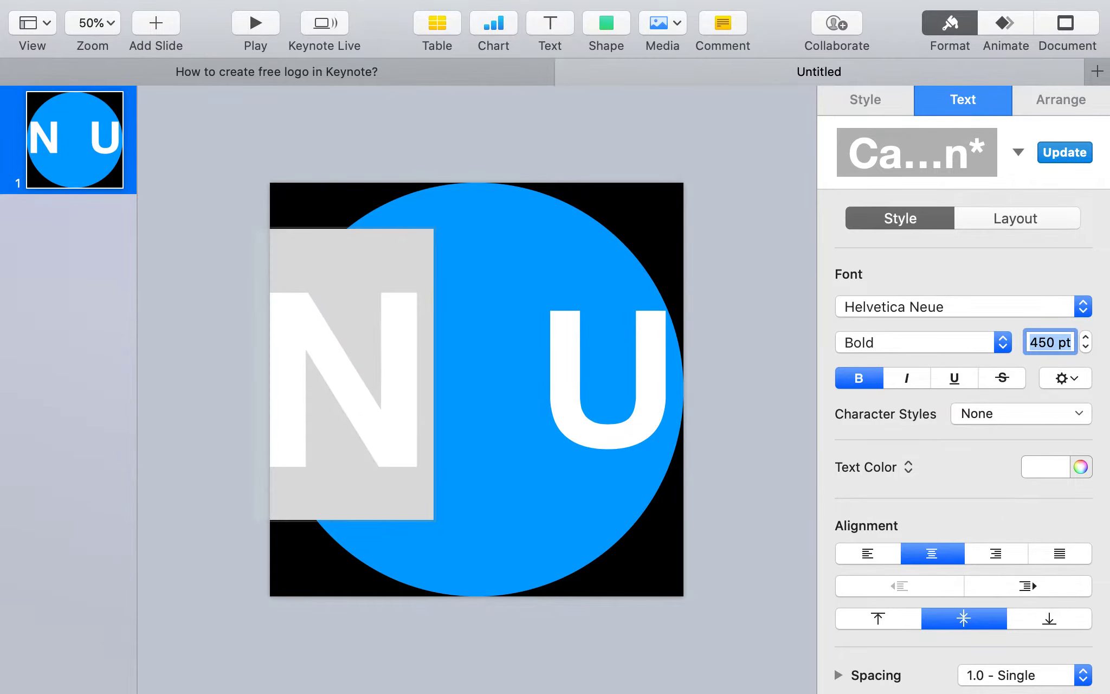
left_click(608, 415)
double_click(608, 414)
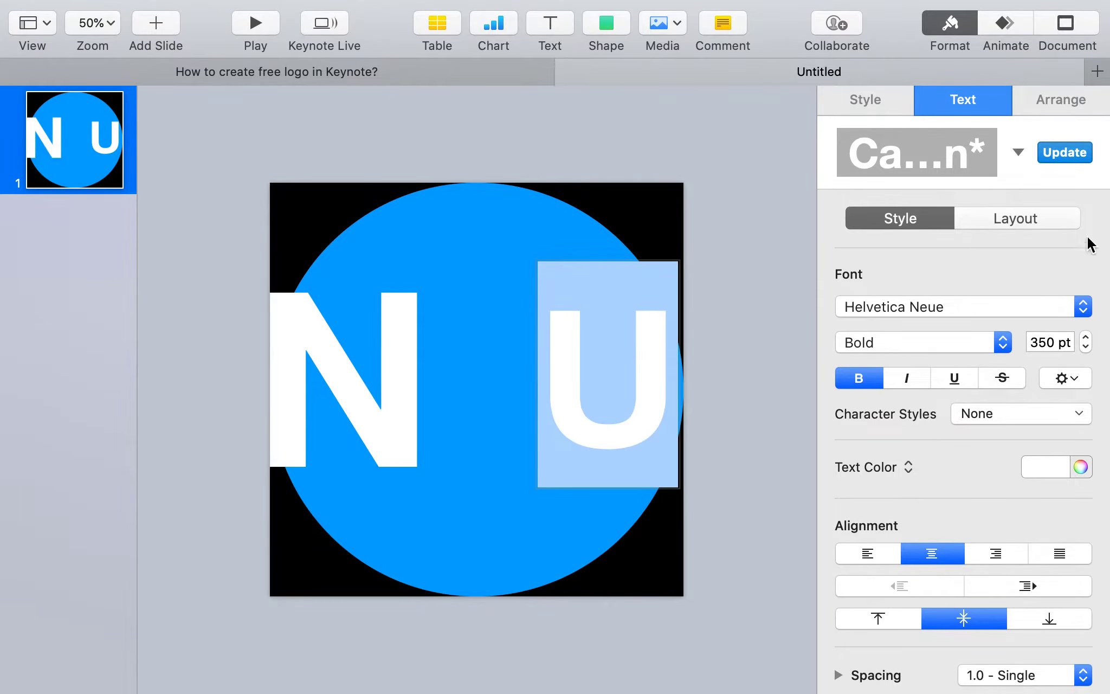
double_click(1039, 340)
type("450")
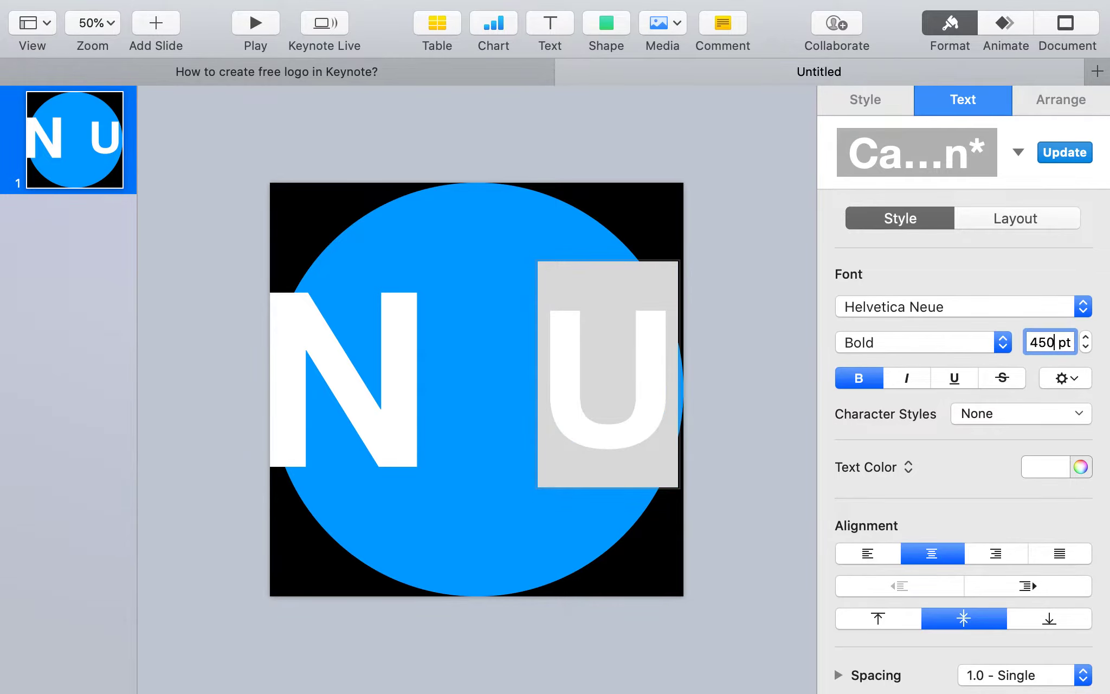
key("Return")
left_click(324, 340)
Shift the N slightly right, copy the U into the middle and change it to T.
left_click_drag(324, 339, 345, 344)
left_click_drag(569, 363, 434, 360)
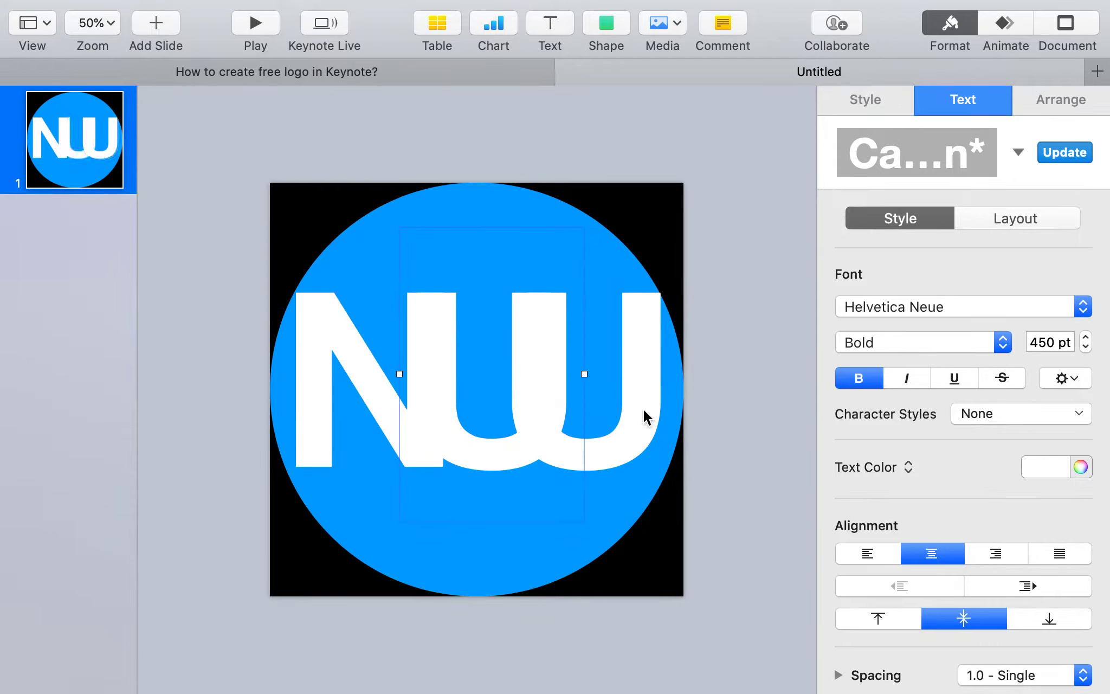
double_click(504, 390)
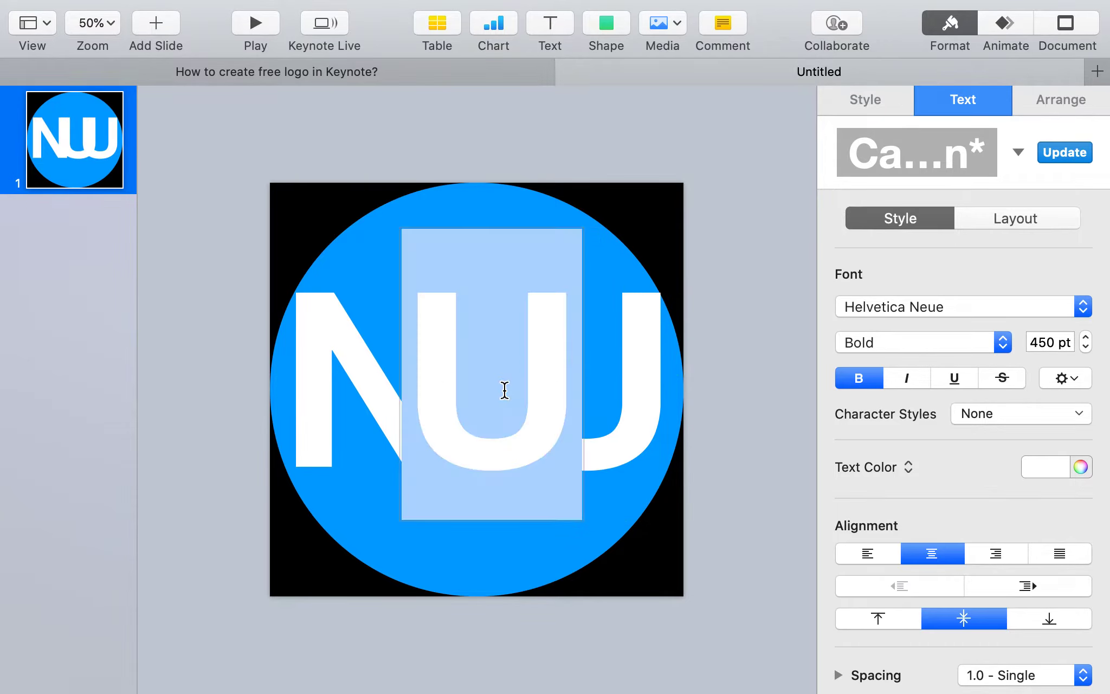
type("T")
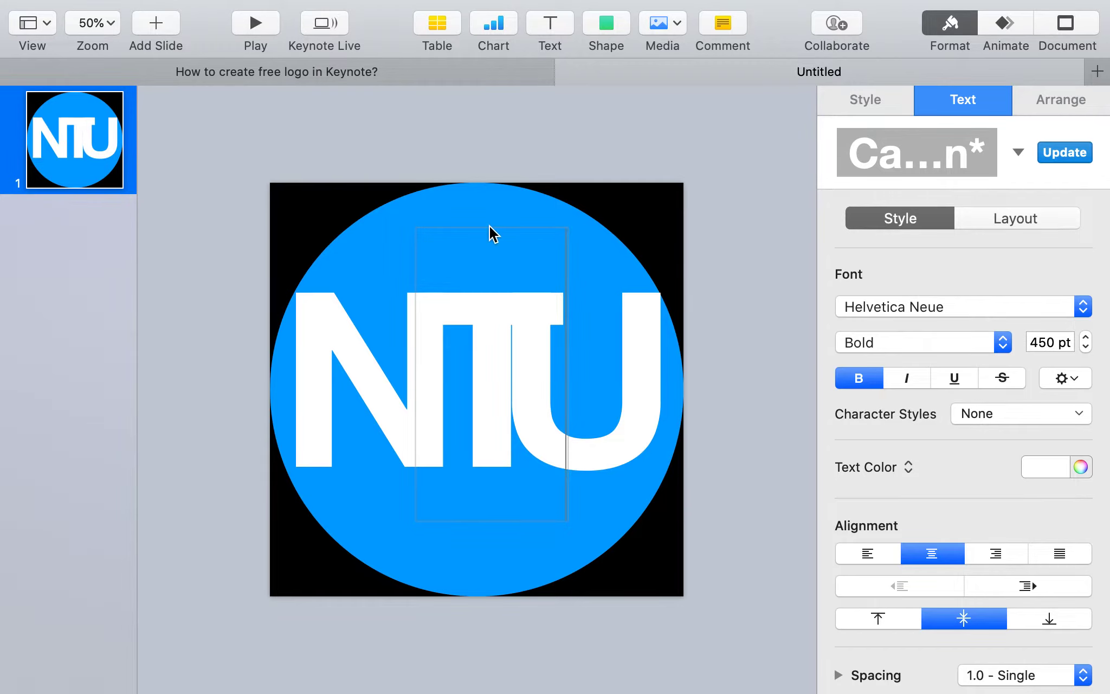
left_click(572, 268)
Nudge the T up three times, then left and down, to fit between N and U.
left_click(465, 315)
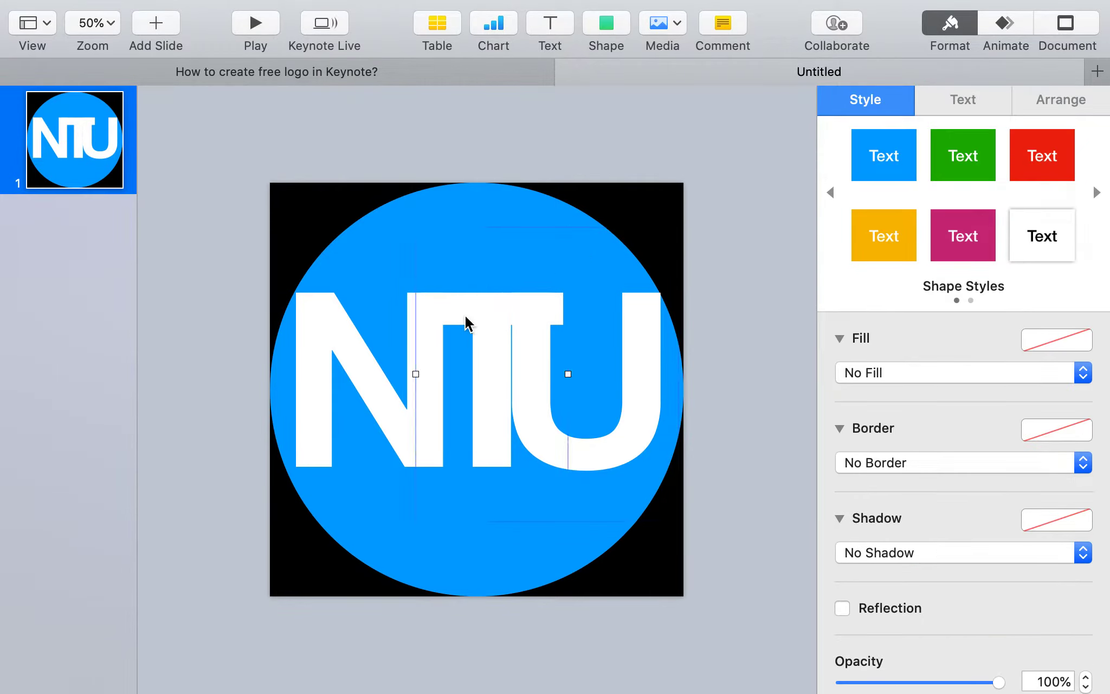
key("Up")
key("Up")
key("Up")
key("Up")
key("Up")
key("Up")
key("Up")
key("Up")
key("Up")
key("Up")
key("Up")
key("Up")
key("Up")
key("Up")
key("Up")
key("Up")
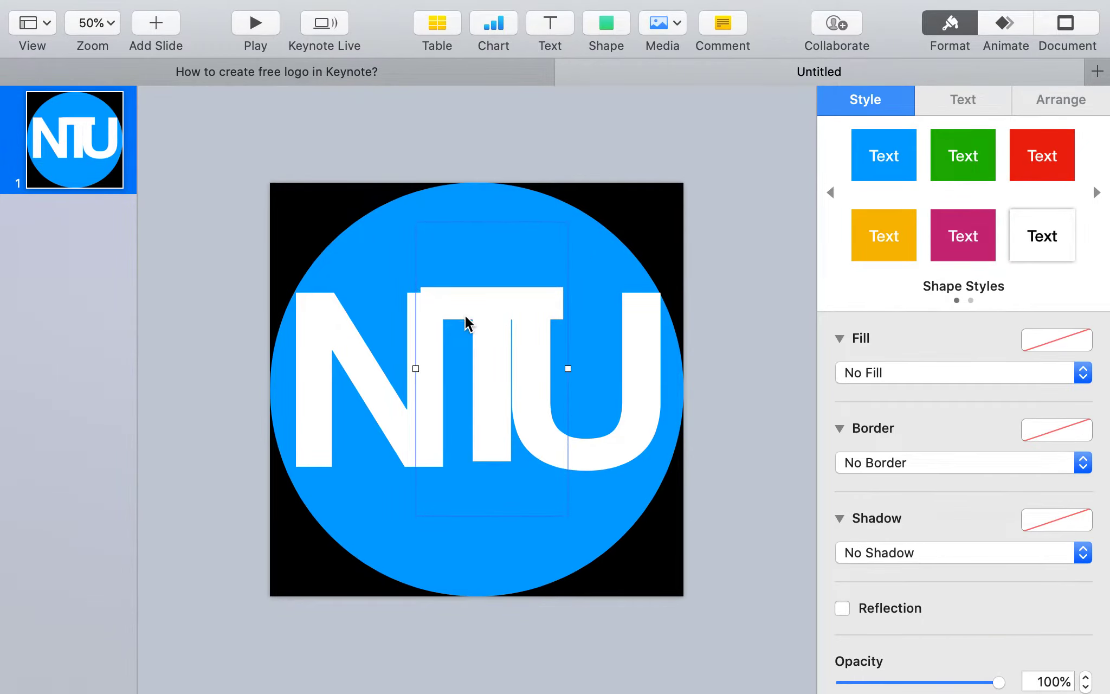
key("Up")
key("Up")
key("Up")
key("Up")
key("Up")
key("Up")
key("Up")
key("Up")
key("Up")
key("Up")
key("Up")
key("Up")
key("Up")
key("Up")
key("Up")
key("Up")
key("Up")
key("Up")
key("Up")
key("Up")
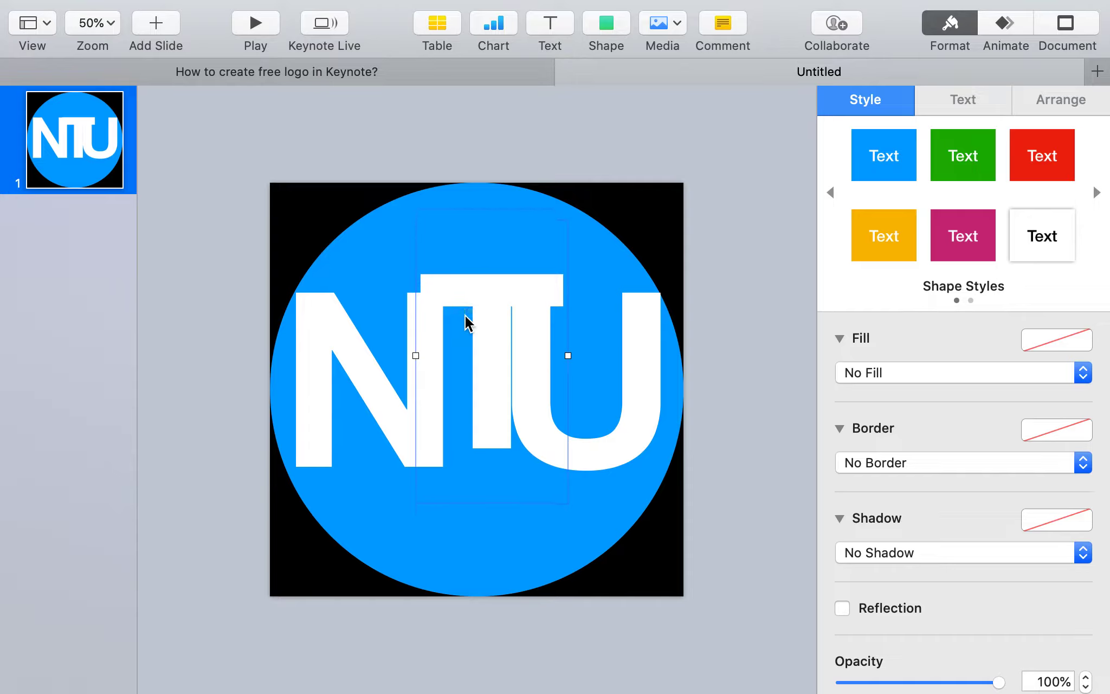
key("Up")
key("Up")
key("Up")
key("Up")
key("Up")
key("Up")
key("Up")
key("Up")
key("Up")
key("Up")
key("Up")
key("Up")
key("Up")
key("Up")
key("Up")
key("Up")
key("Up")
key("Up")
key("Up")
key("Up")
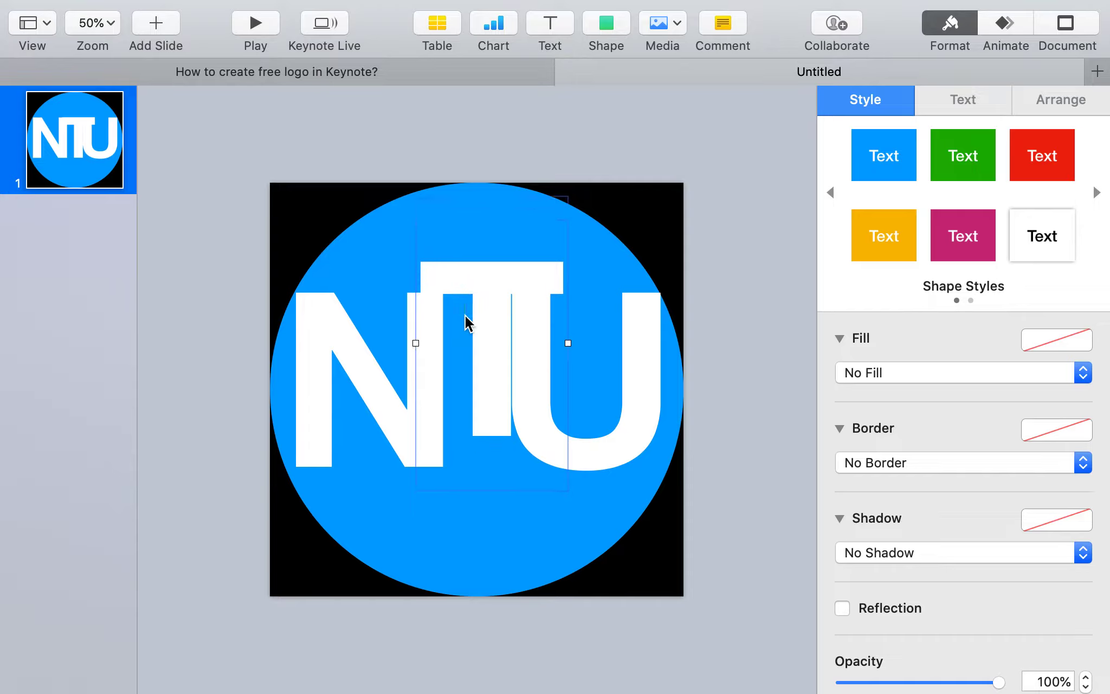
key("Left")
key("Left")
key("Left")
key("Left")
key("Left")
key("Left")
key("Left")
key("Left")
key("Left")
key("Left")
key("Left")
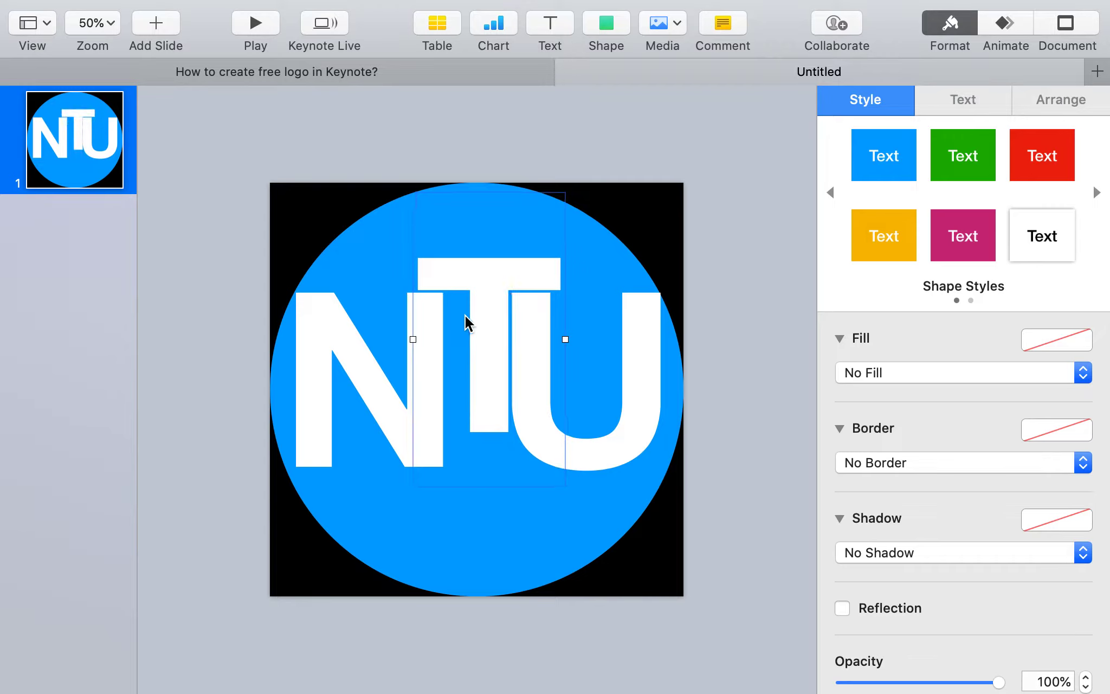
key("Left")
key("Left")
key("Left")
key("Left")
key("Left")
key("Left")
key("Left")
key("Left")
key("Left")
key("Left")
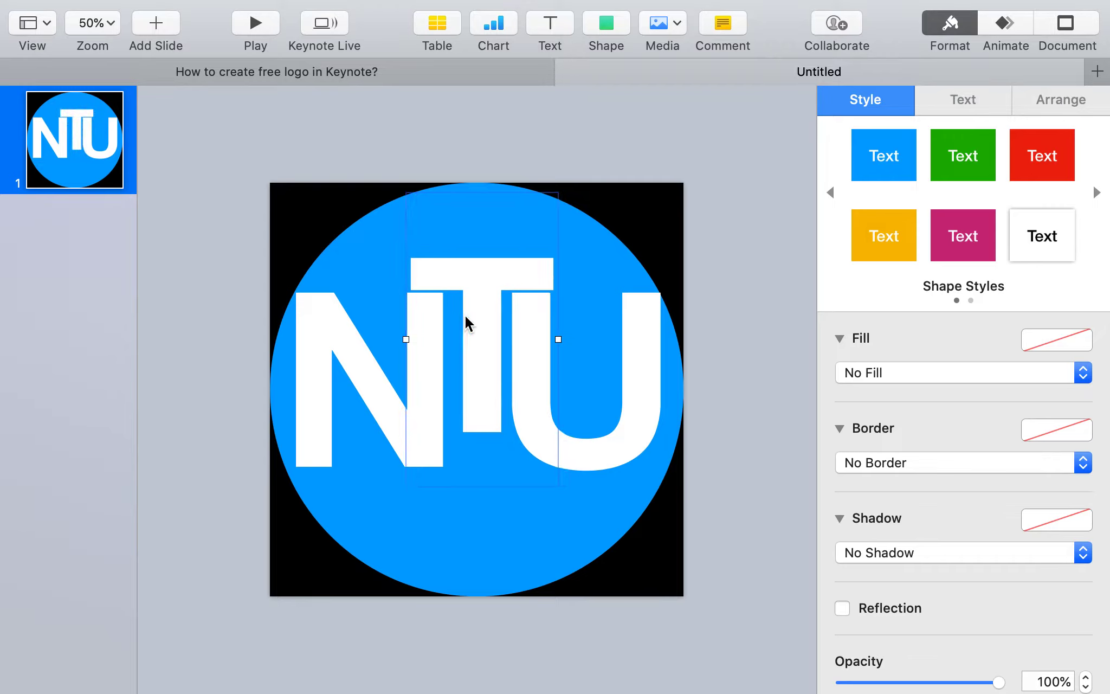
key("Down")
key("Down")
key("Down")
key("Down")
key("Down")
key("Down")
key("Down")
key("Down")
key("Down")
key("Down")
key("Down")
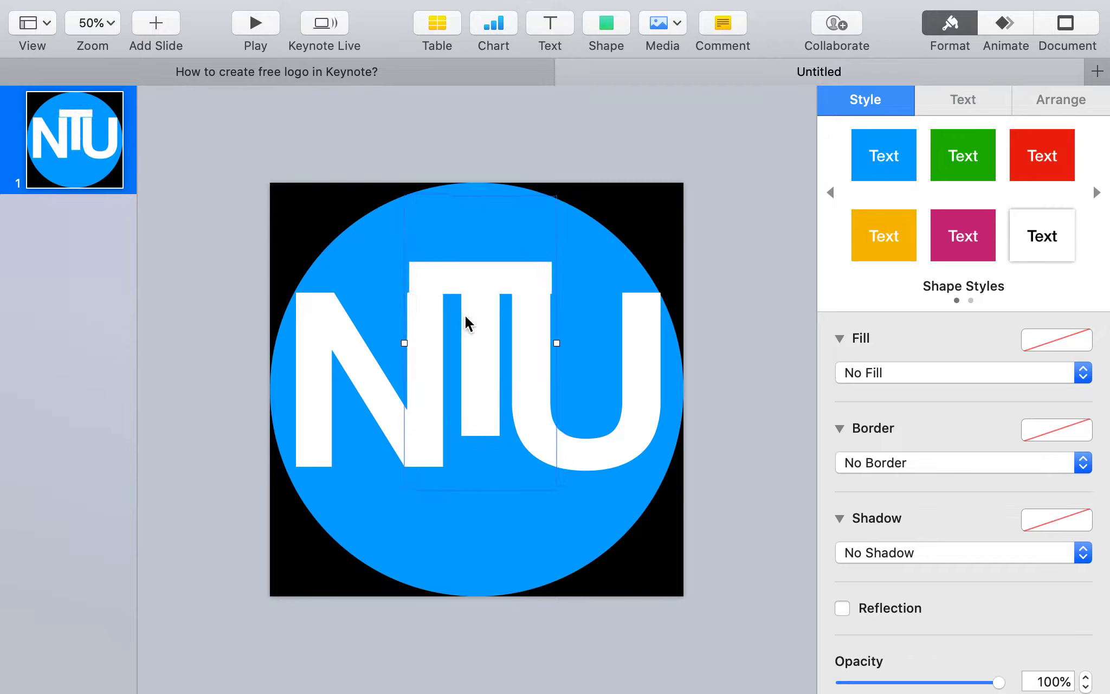
key("Left")
key("Left")
key("Left")
key("Left")
key("Left")
key("Left")
key("Left")
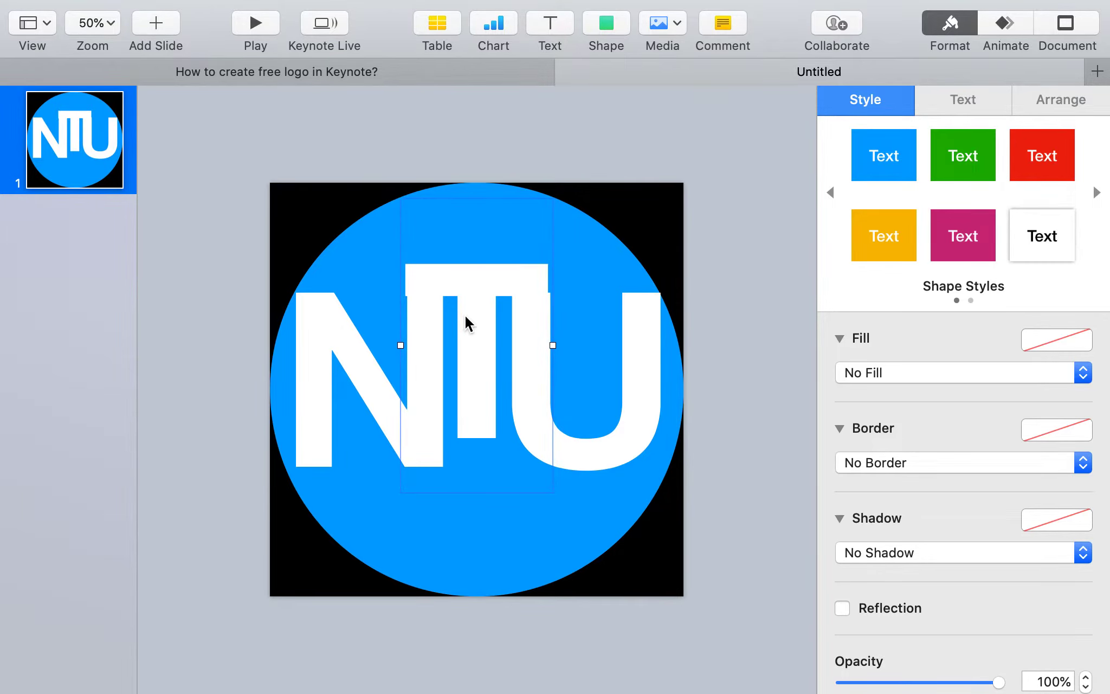
double_click(623, 406)
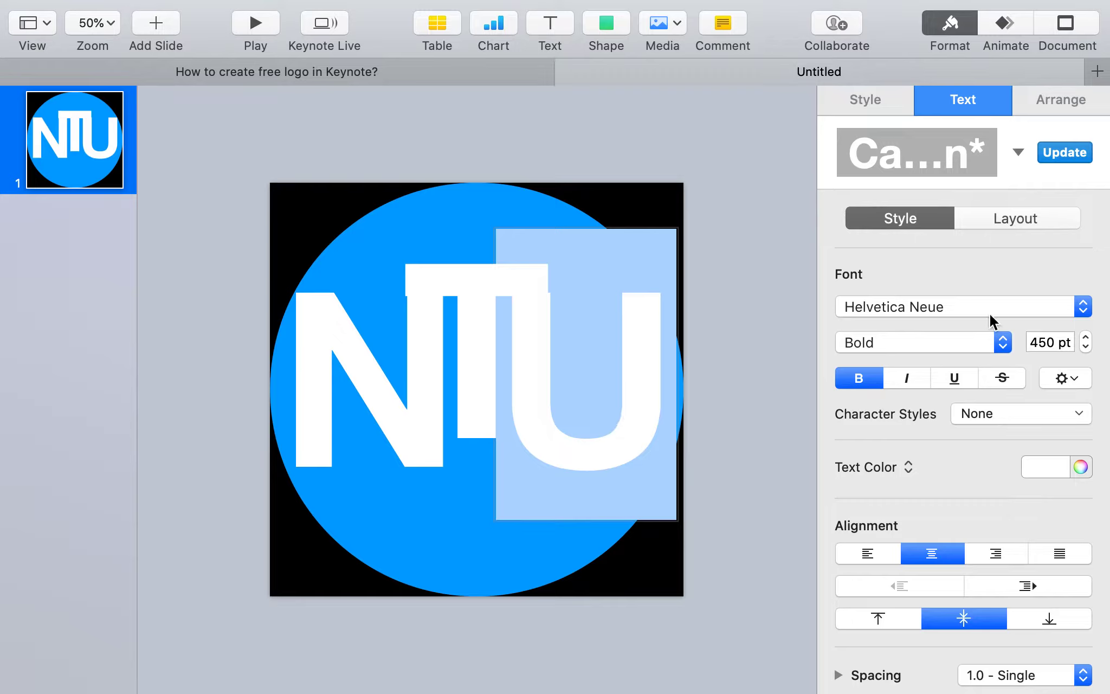
Set the U to 500 pt and the N to 520 pt.
double_click(1034, 342)
type("500")
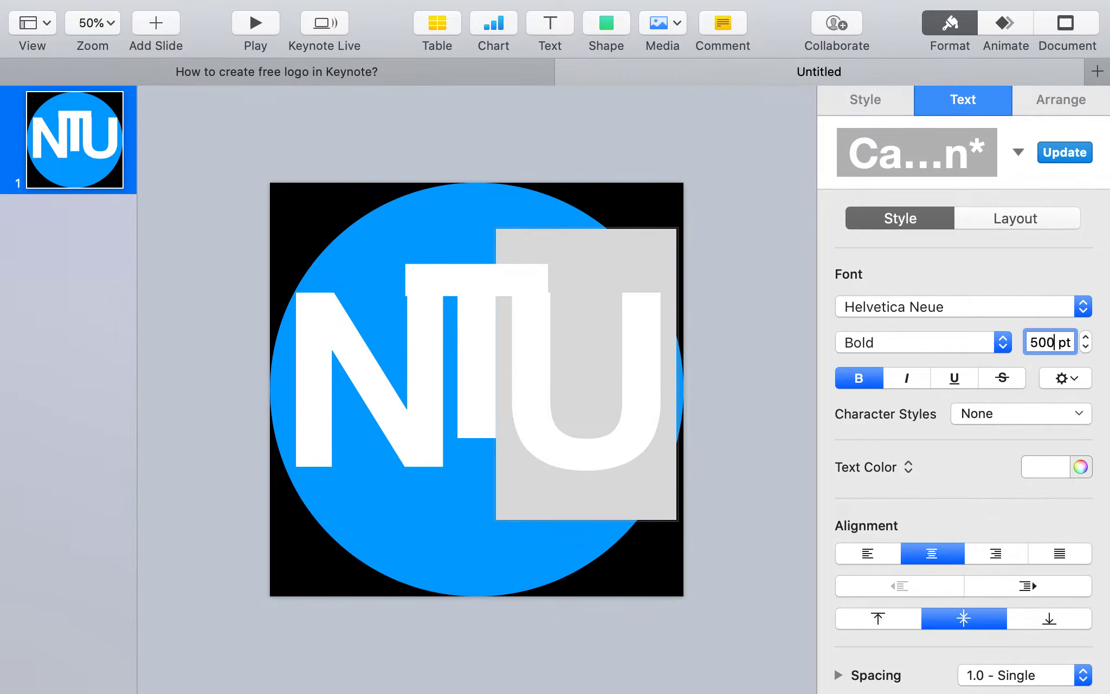
key("Return")
left_click(394, 374)
double_click(394, 374)
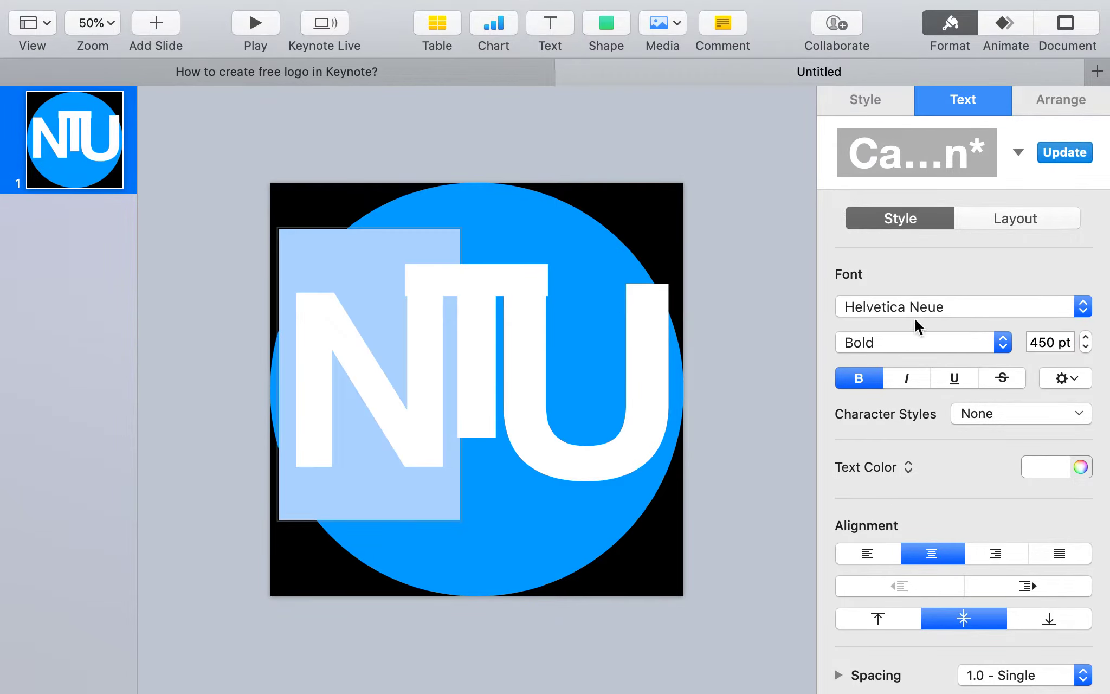
double_click(1042, 342)
type("500")
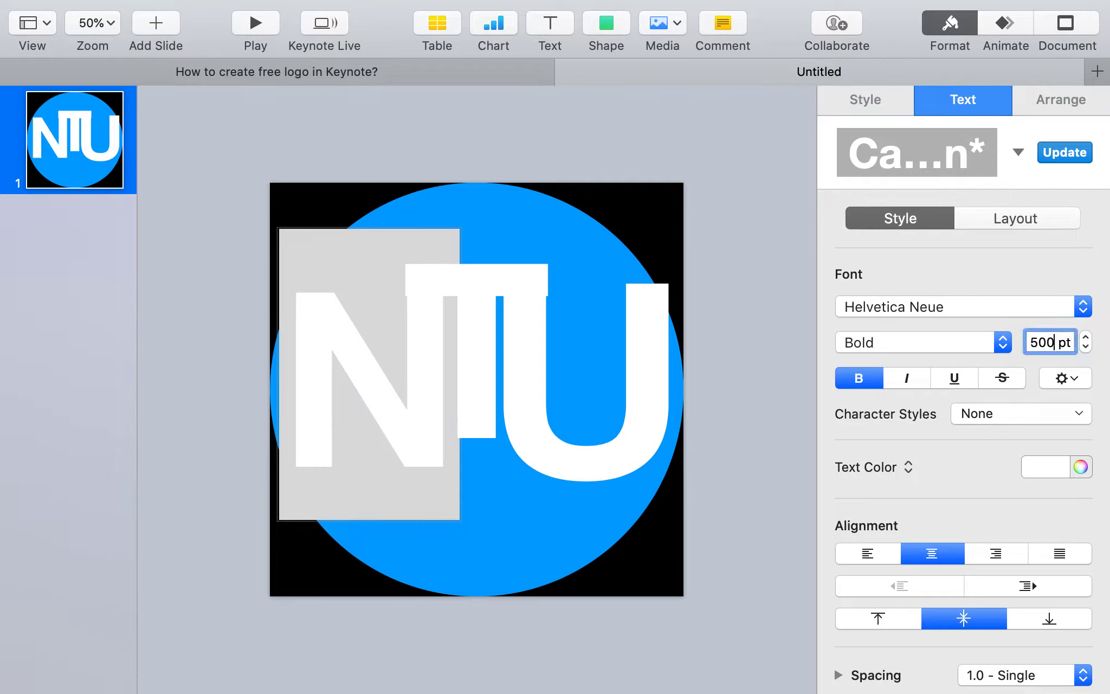
key("Return")
type("520")
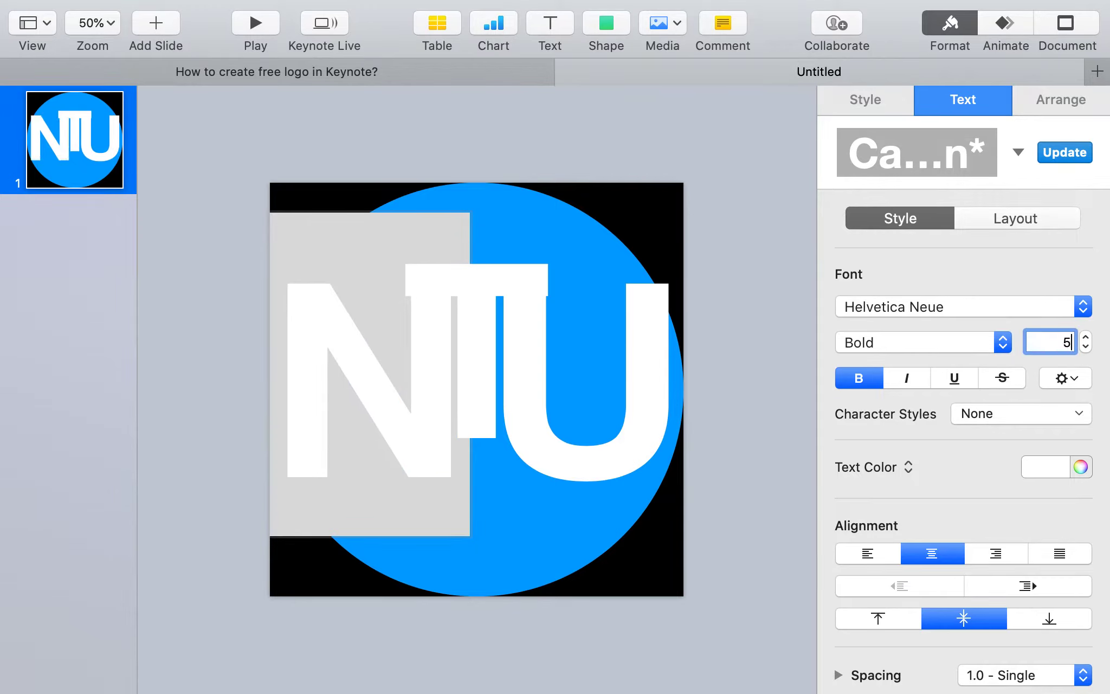
key("Return")
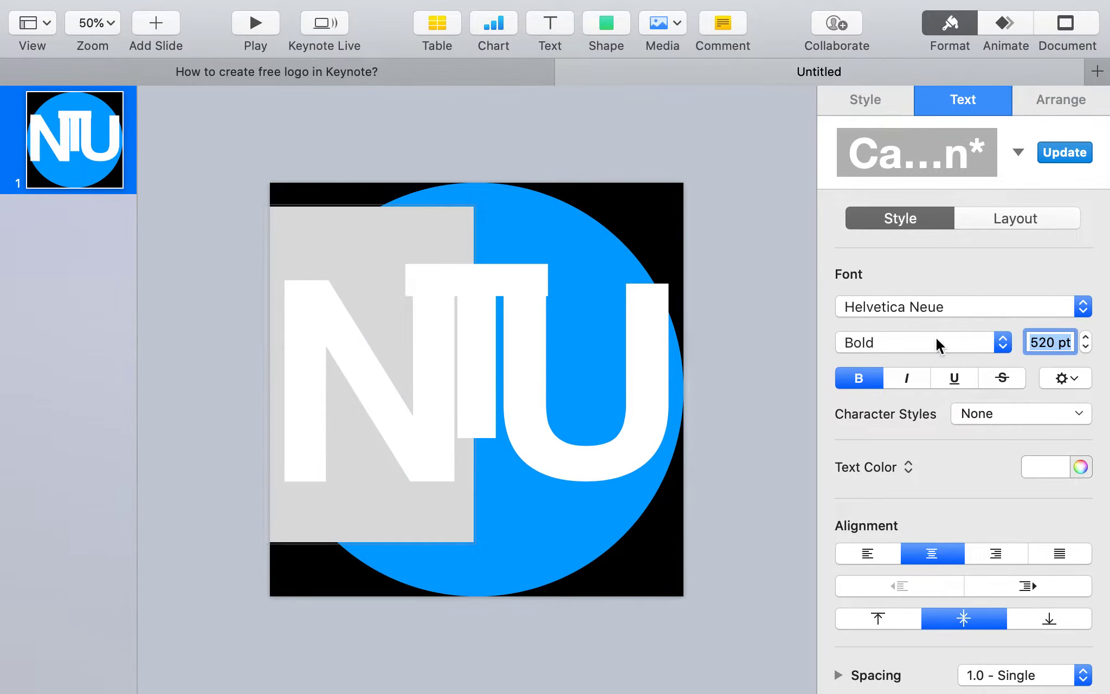
Set the U to 520 pt as well, undoing an accidental 52 pt shrink.
double_click(618, 397)
left_click(1066, 340)
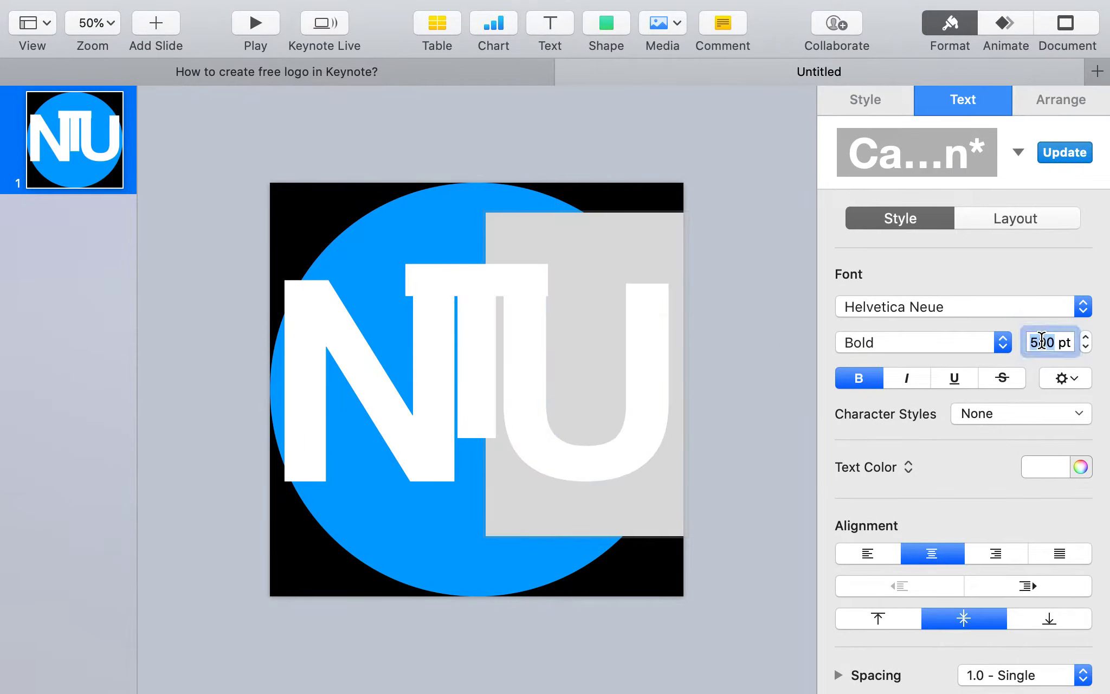
type("52")
type("0")
key("Return")
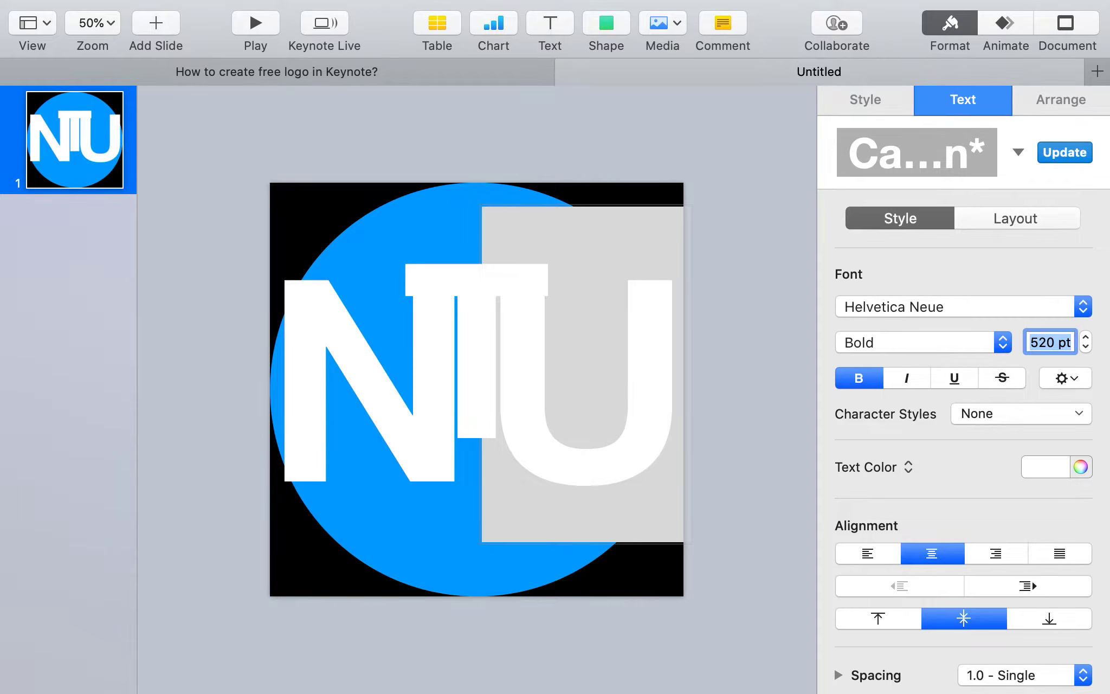
type("52")
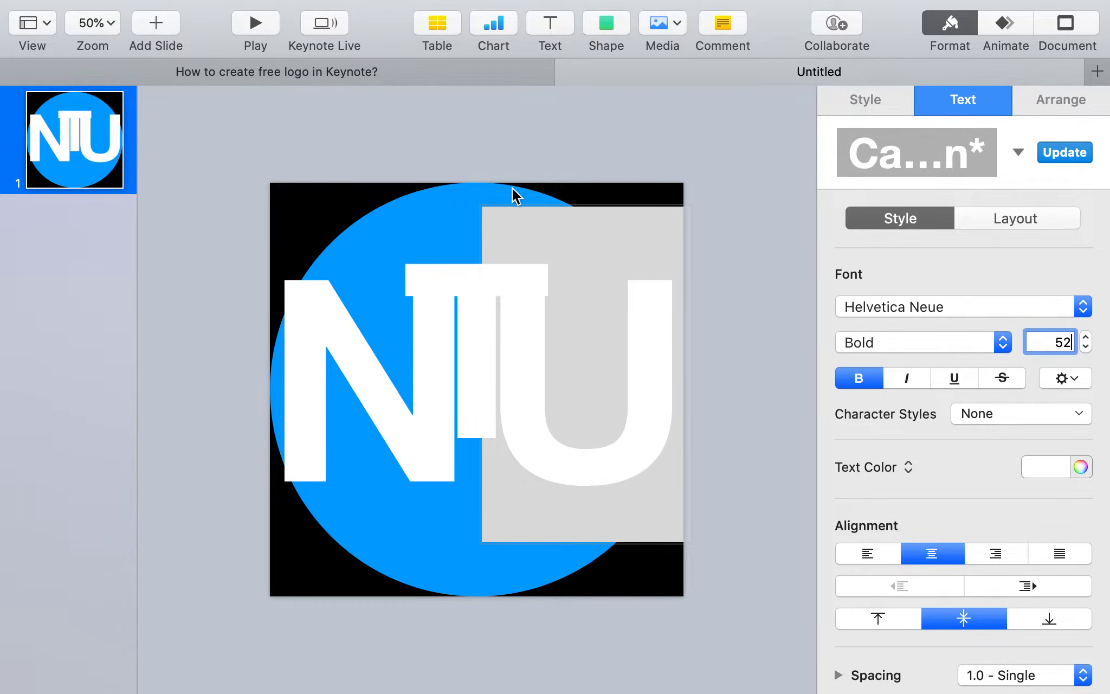
left_click(573, 138)
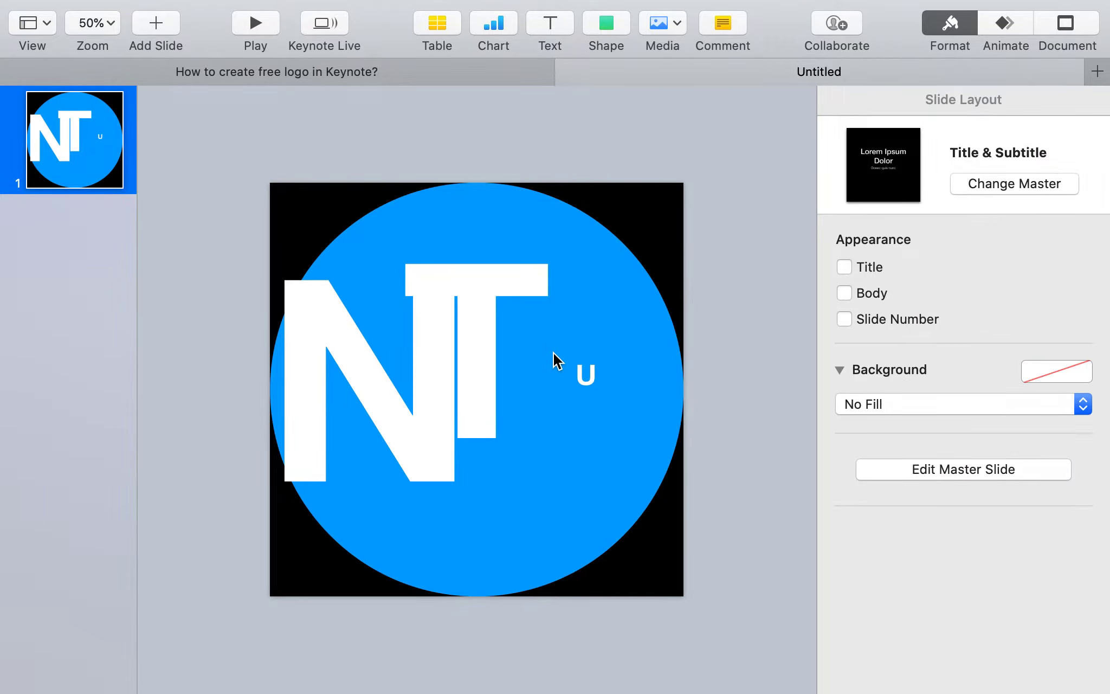
key("super+z")
left_click(318, 333)
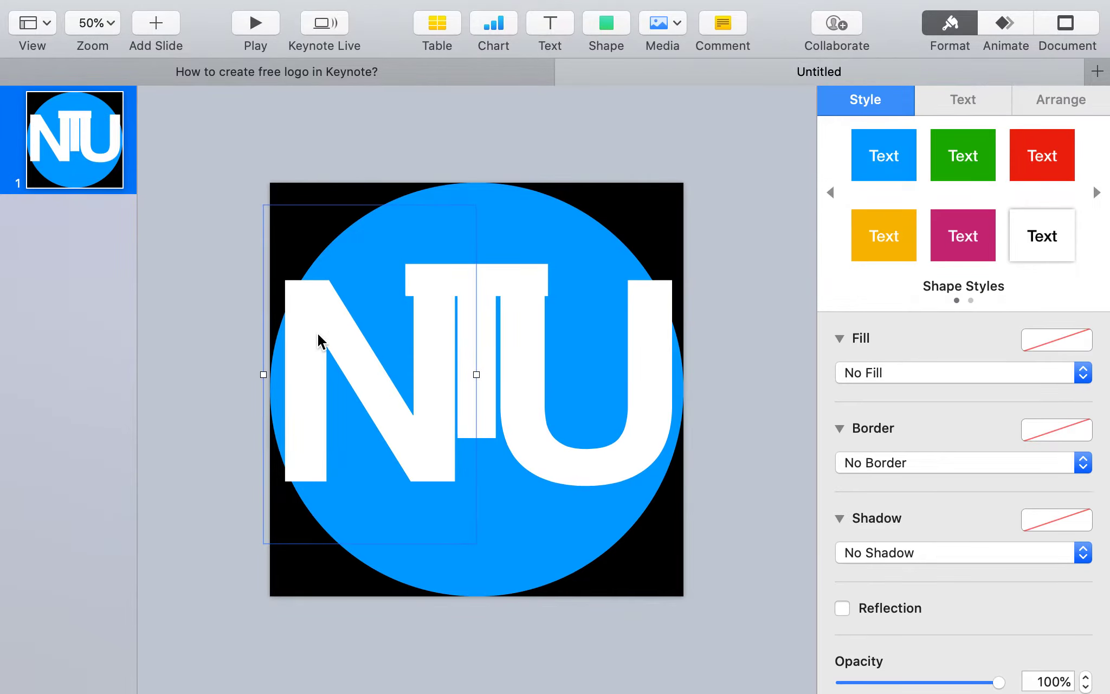
Nudge the N right and the U three steps left so both close in around the T.
key("Right")
key("Right")
key("Right")
key("Right")
key("Right")
key("Right")
key("Right")
key("Right")
key("Right")
key("Right")
key("Right")
key("Right")
key("Right")
key("Right")
key("Right")
key("Right")
key("Right")
key("Right")
key("Right")
key("Right")
key("Right")
key("Right")
key("Right")
key("Right")
key("Right")
key("Right")
key("Right")
key("Right")
key("Right")
key("Right")
key("Right")
key("Right")
key("Right")
key("Right")
key("Right")
key("Right")
key("Right")
key("Right")
key("Right")
key("Right")
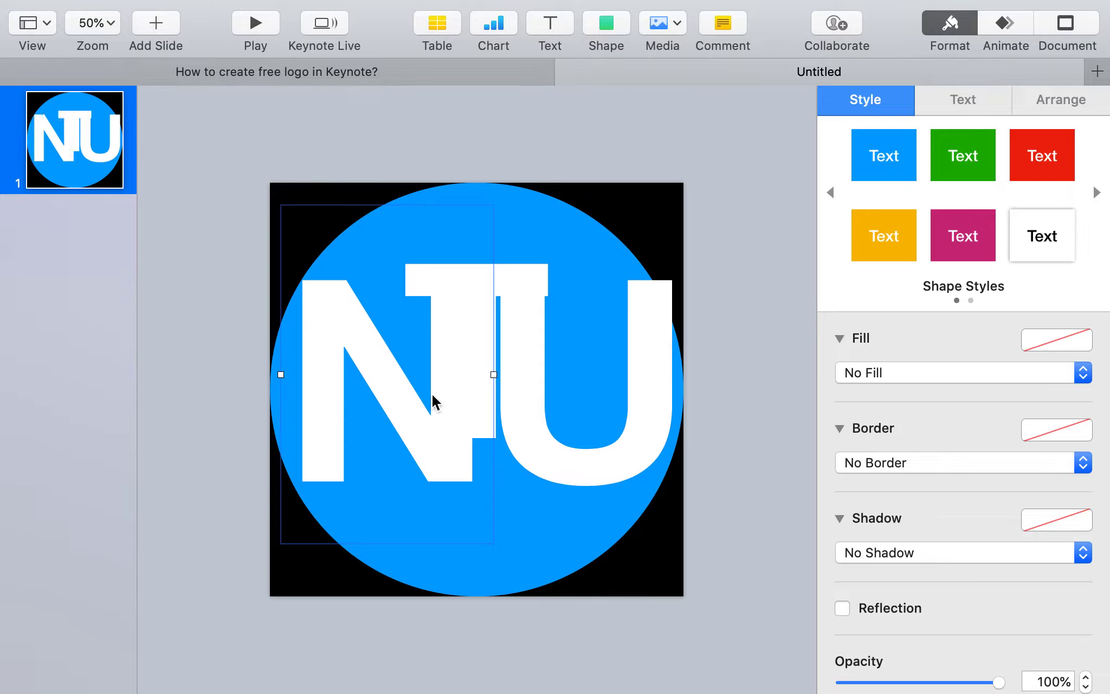
left_click(617, 454)
key("Left")
key("Left")
key("Left")
key("Left")
key("Left")
key("Left")
key("Left")
key("Left")
key("Left")
key("Left")
key("Left")
key("Left")
key("Left")
key("Left")
key("Left")
key("Left")
key("Left")
key("Left")
key("Left")
key("Left")
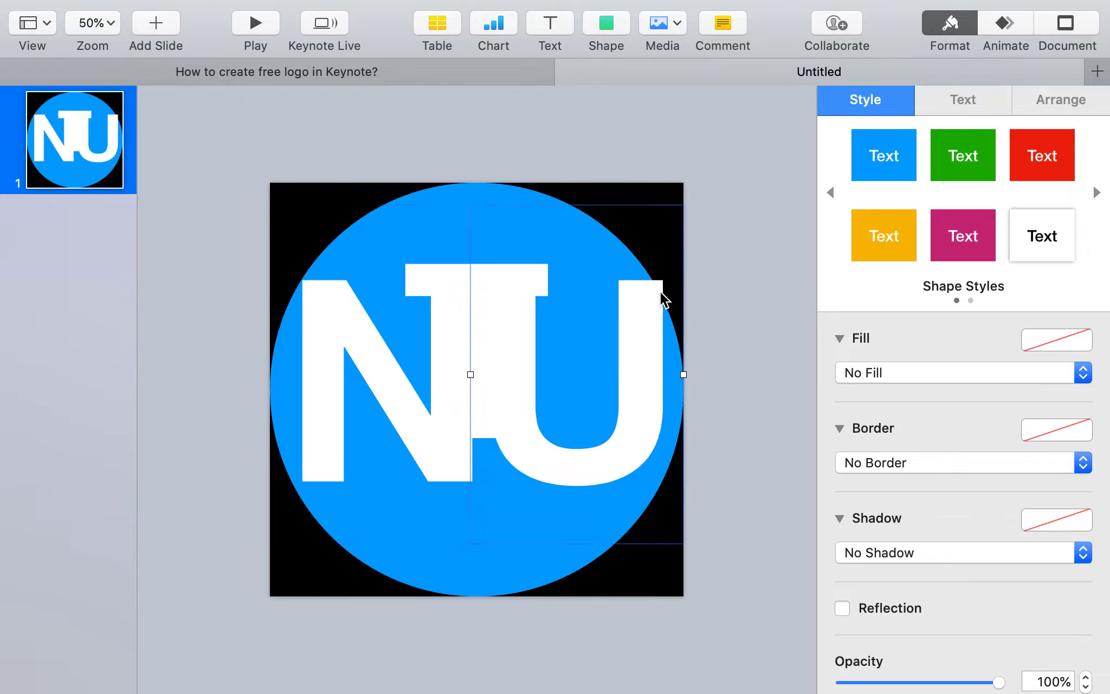
key("Left")
key("Left")
key("Left")
key("Left")
key("Left")
key("Left")
key("Left")
key("Left")
key("Left")
key("Left")
key("Left")
key("Left")
key("Left")
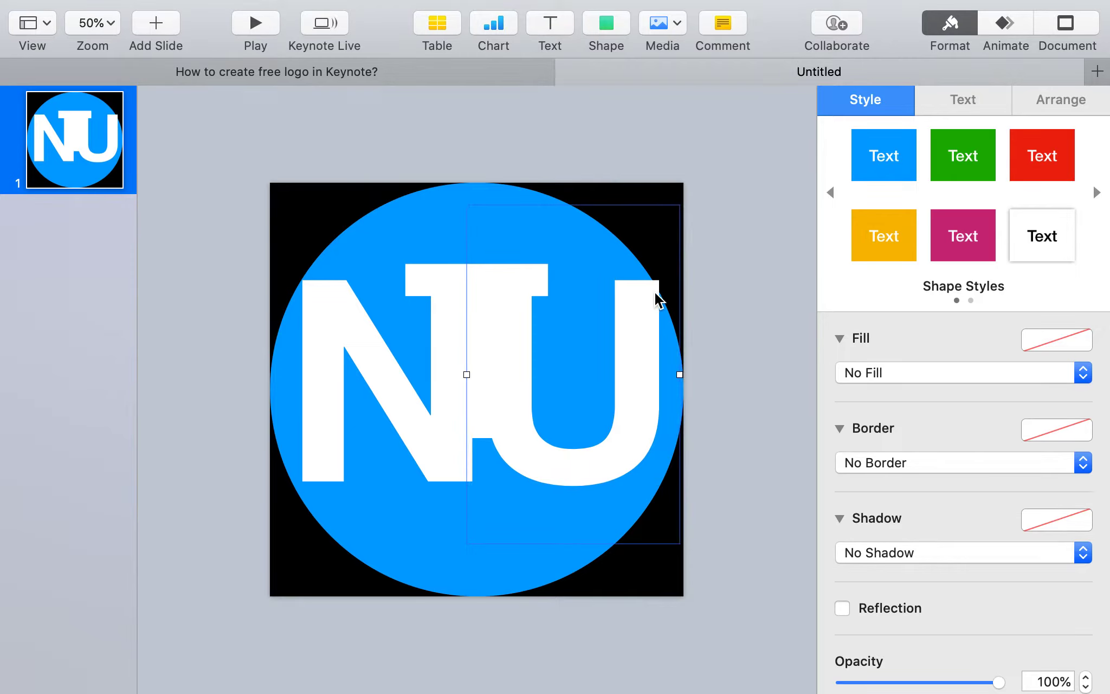
key("Left")
key("Left")
key("Left")
key("Left")
key("Left")
key("Left")
key("Left")
key("Left")
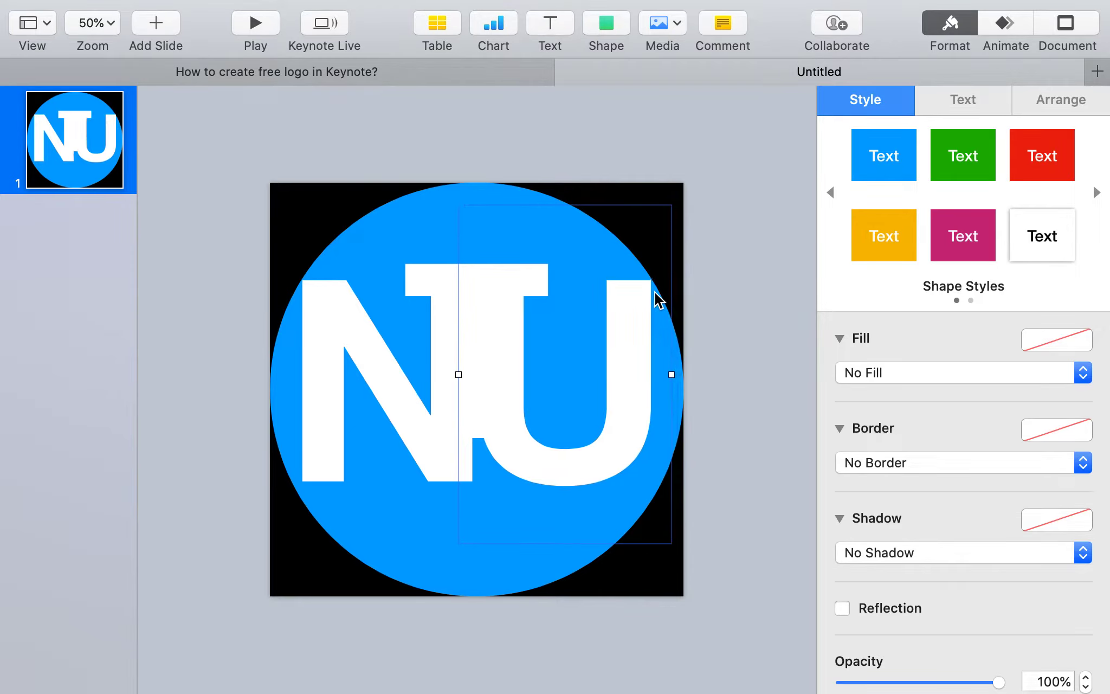
left_click(472, 280)
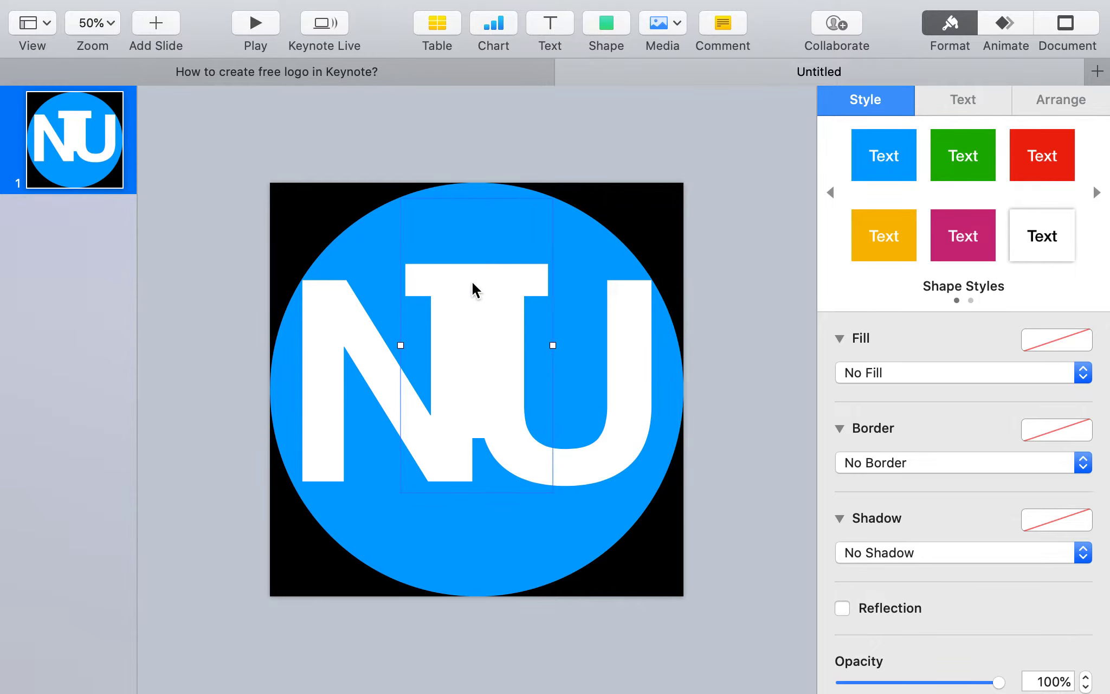
Check the U's font size, then set the T's font size to 520 pt.
double_click(472, 281)
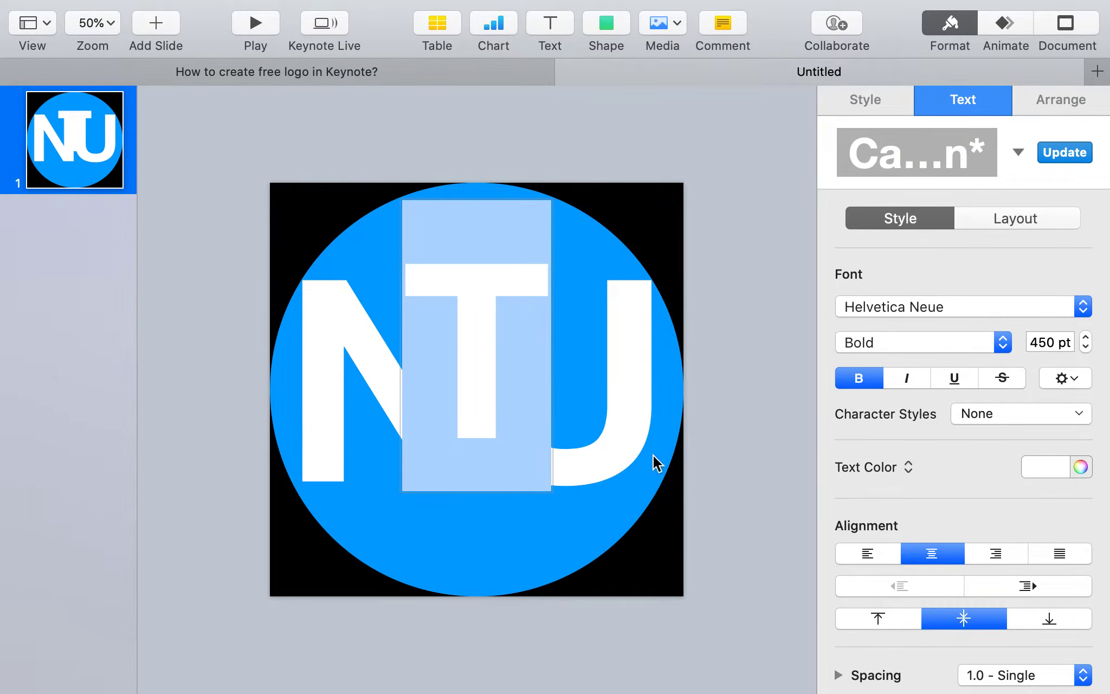
left_click(634, 435)
double_click(621, 375)
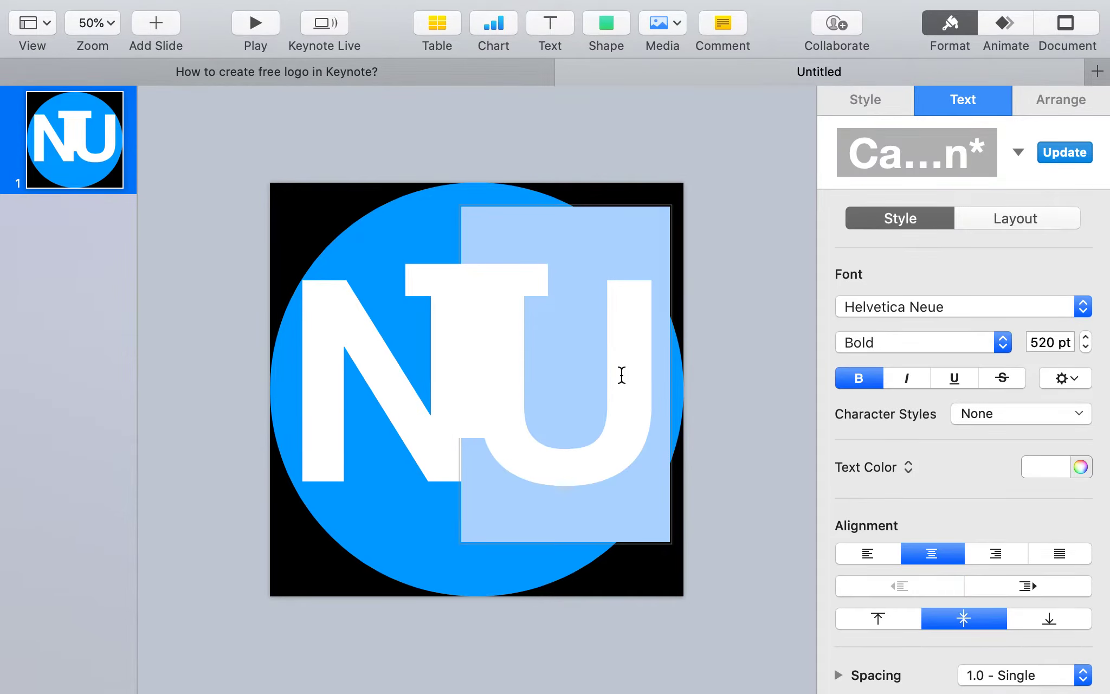
left_click(479, 315)
double_click(480, 315)
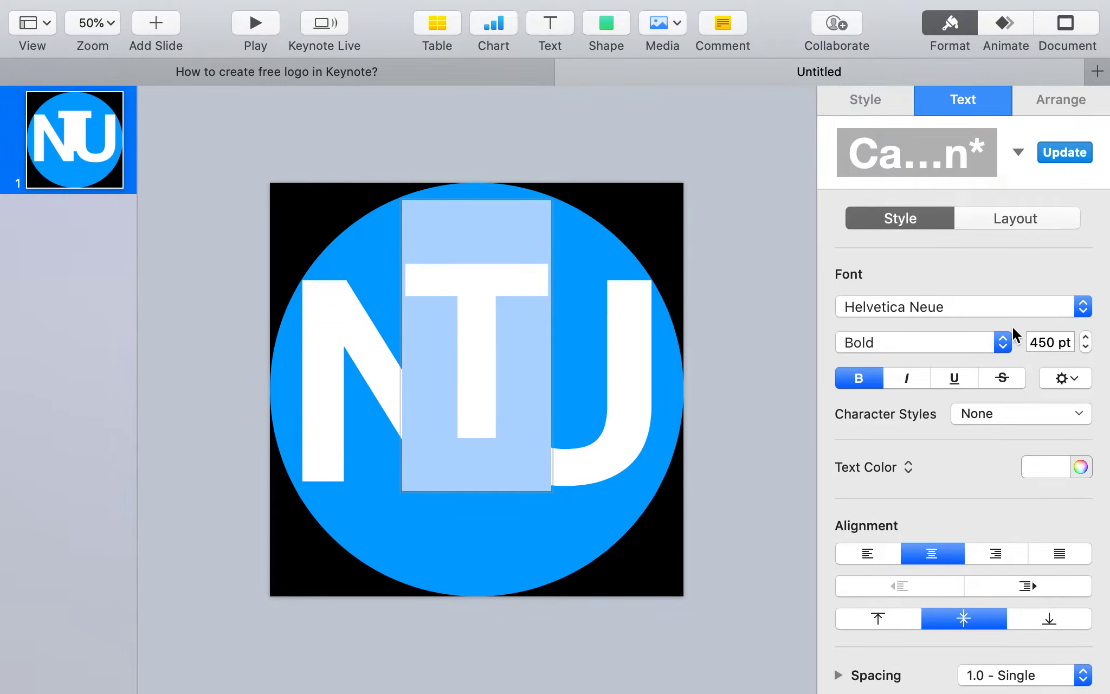
double_click(1049, 342)
type("520")
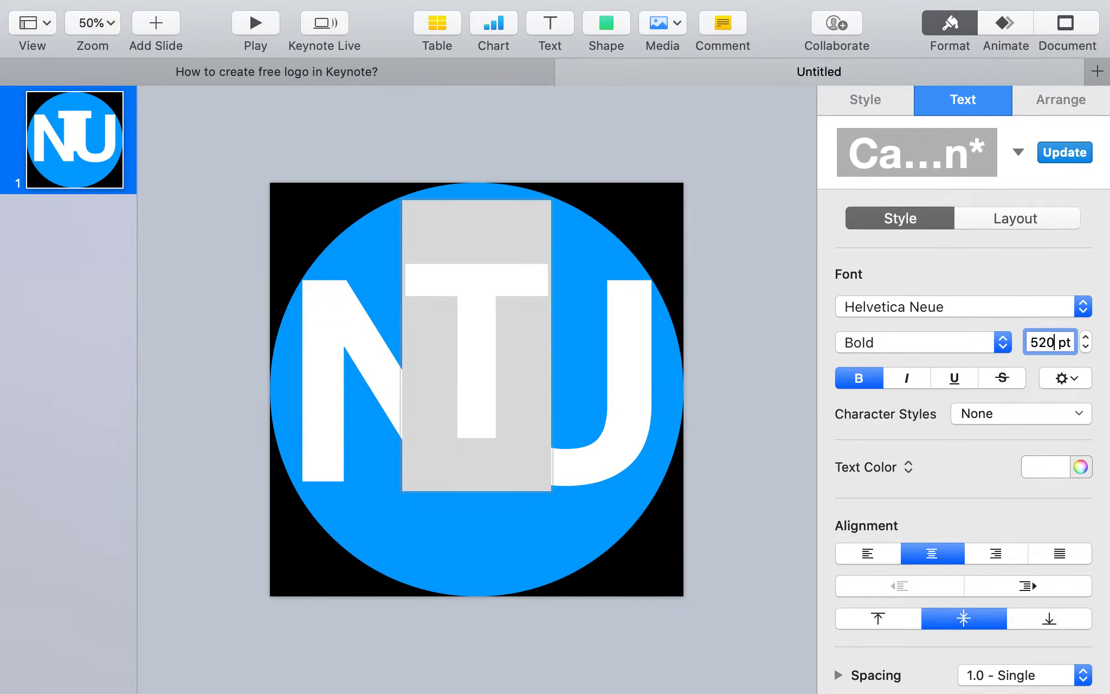
key("Return")
left_click(634, 210)
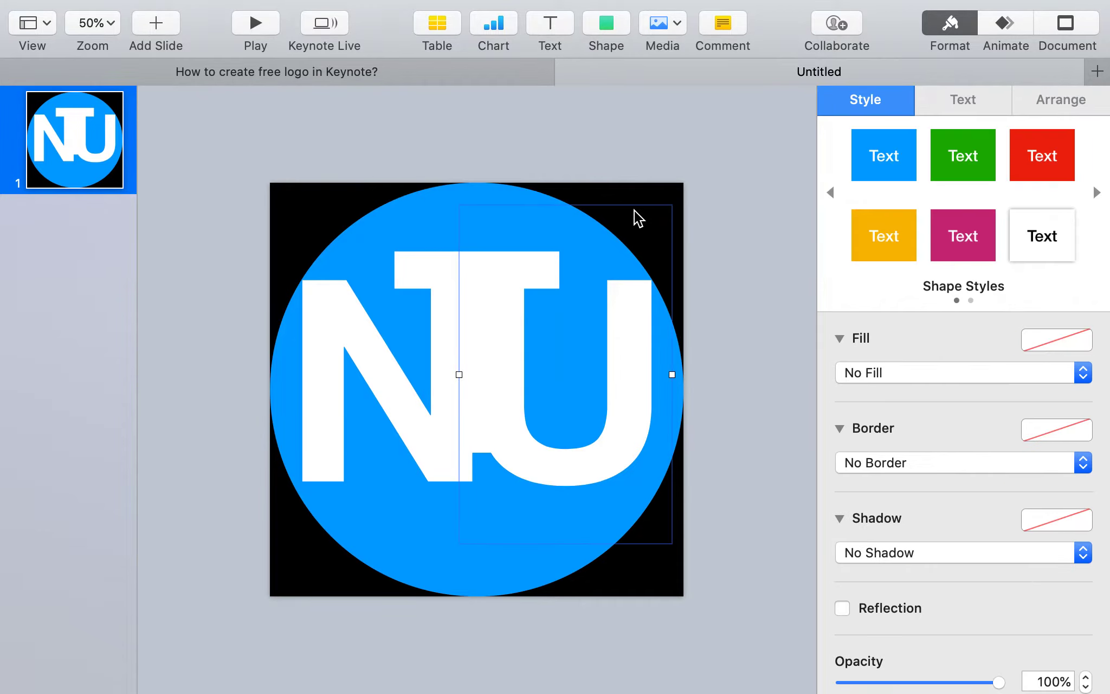
left_click(504, 275)
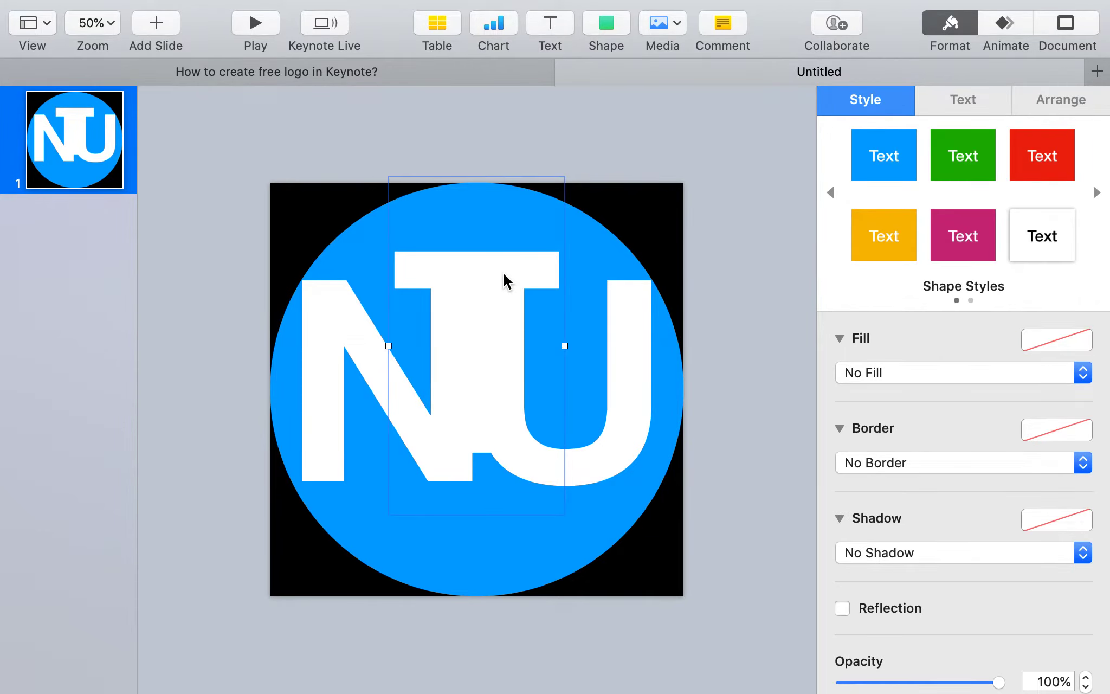
Select the N, T and U and align them along their tops.
left_click(317, 352, "shift")
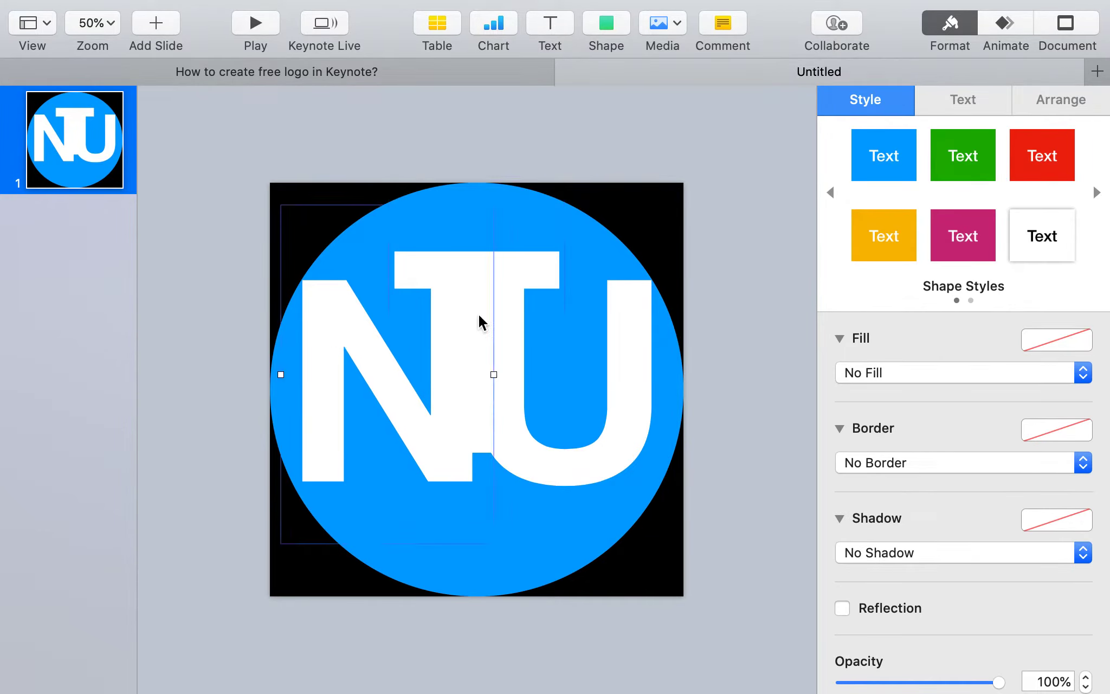
left_click(622, 309, "shift")
left_click(1065, 104)
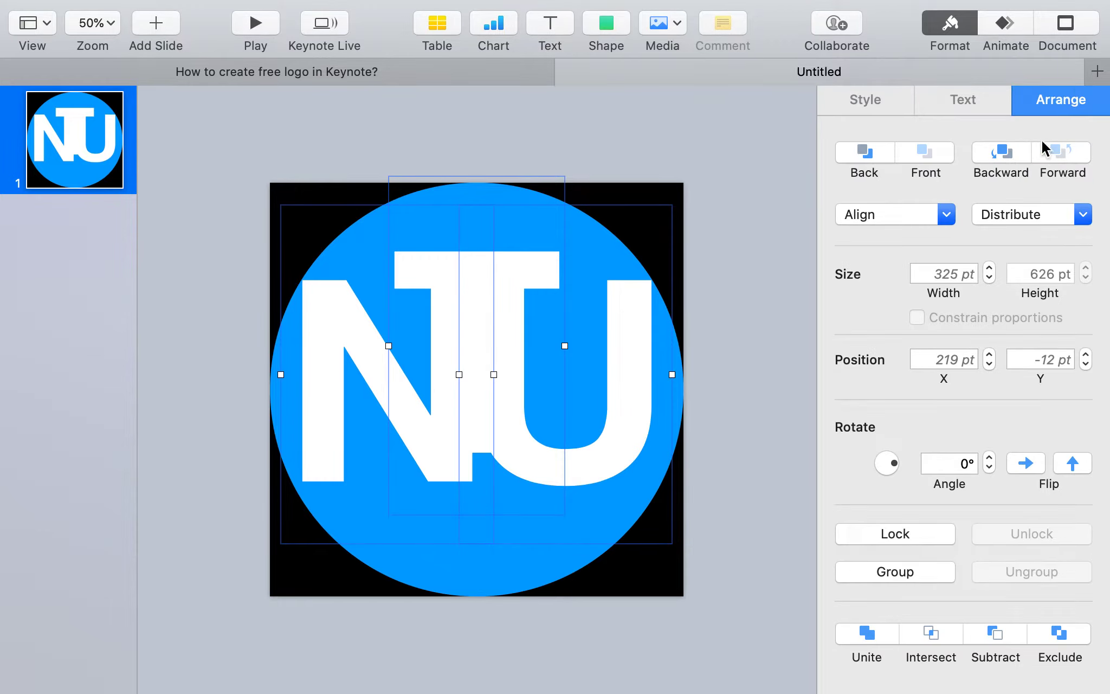
left_click(1016, 213)
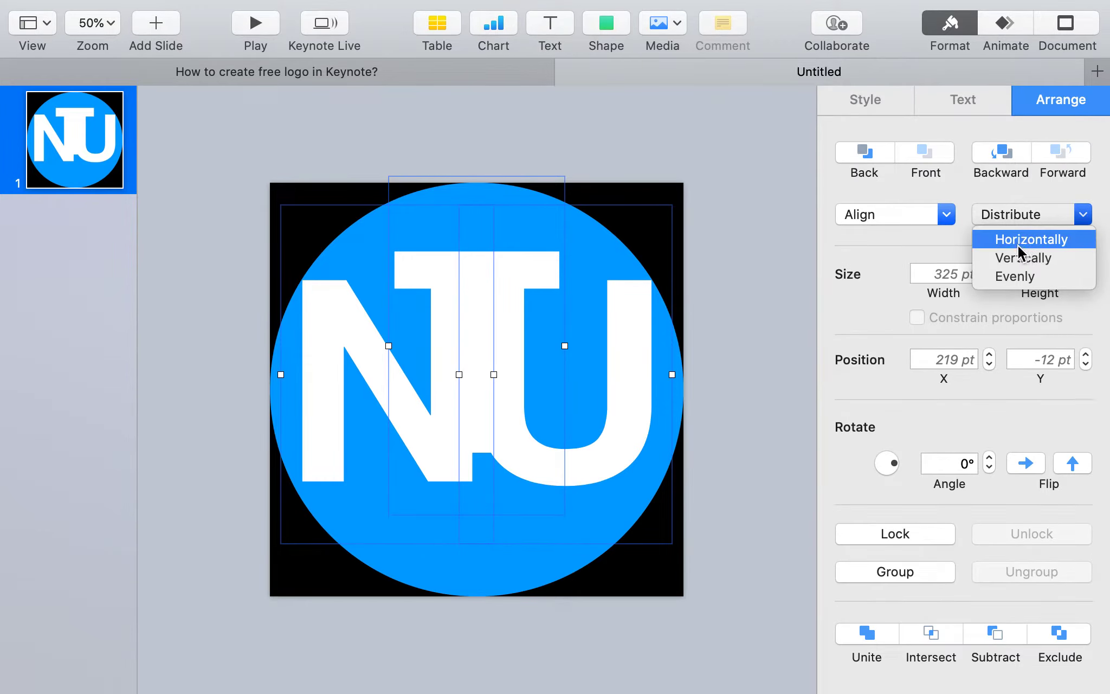
left_click(892, 218)
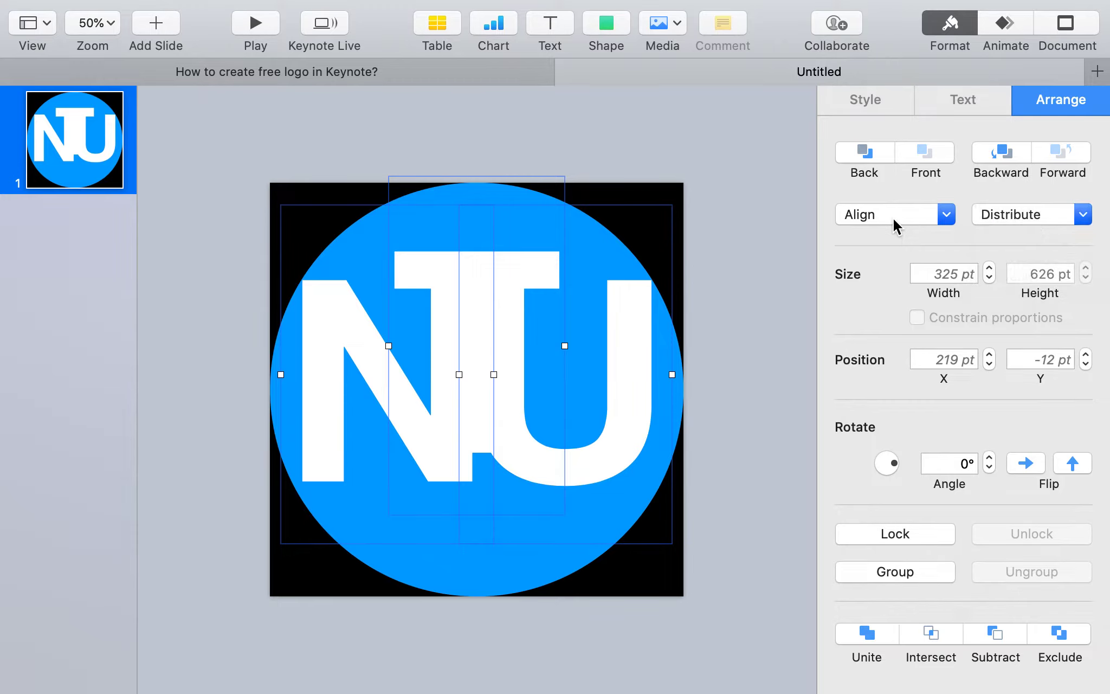
left_click(892, 218)
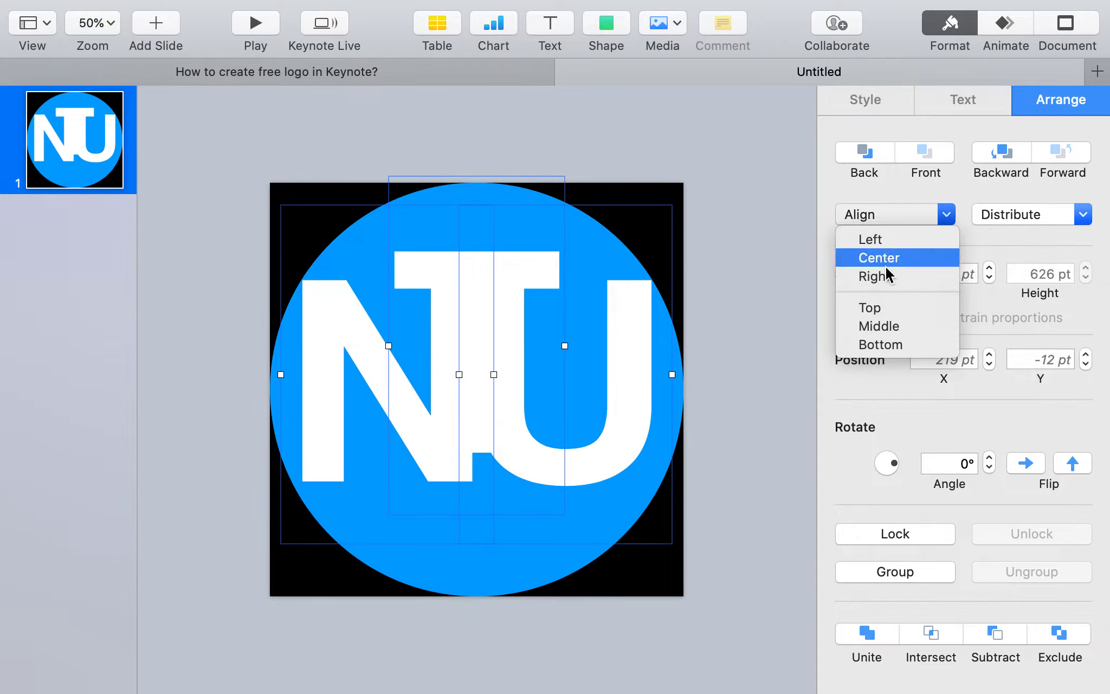
left_click(882, 305)
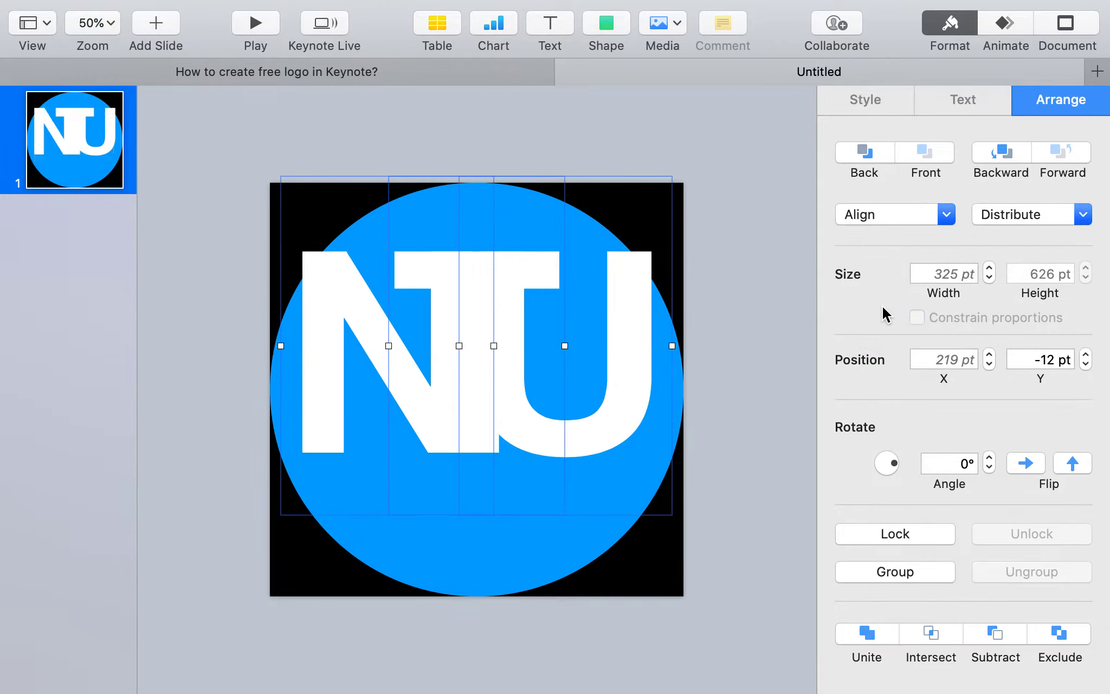
Lower the three letters together until Y reads 48 pt, centring them in the circle.
key("Down")
key("Down")
key("Down")
key("Down")
key("Down")
key("Down")
key("Down")
key("Down")
key("Down")
key("Down")
key("Down")
key("Down")
key("Down")
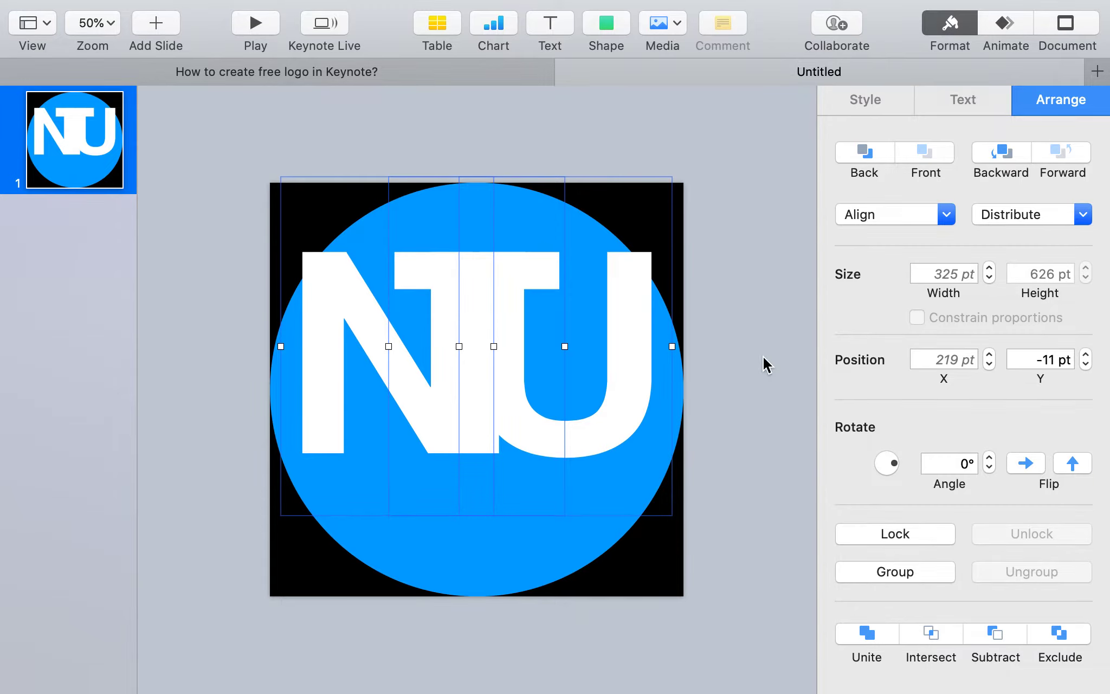
key("Down")
key("Down")
key("Down")
key("Down")
key("Down")
key("Down")
key("Down")
key("Down")
key("Down")
key("Down")
key("Down")
key("Down")
key("Down")
key("Down")
key("Down")
key("Down")
key("Down")
key("Down")
key("Down")
key("Down")
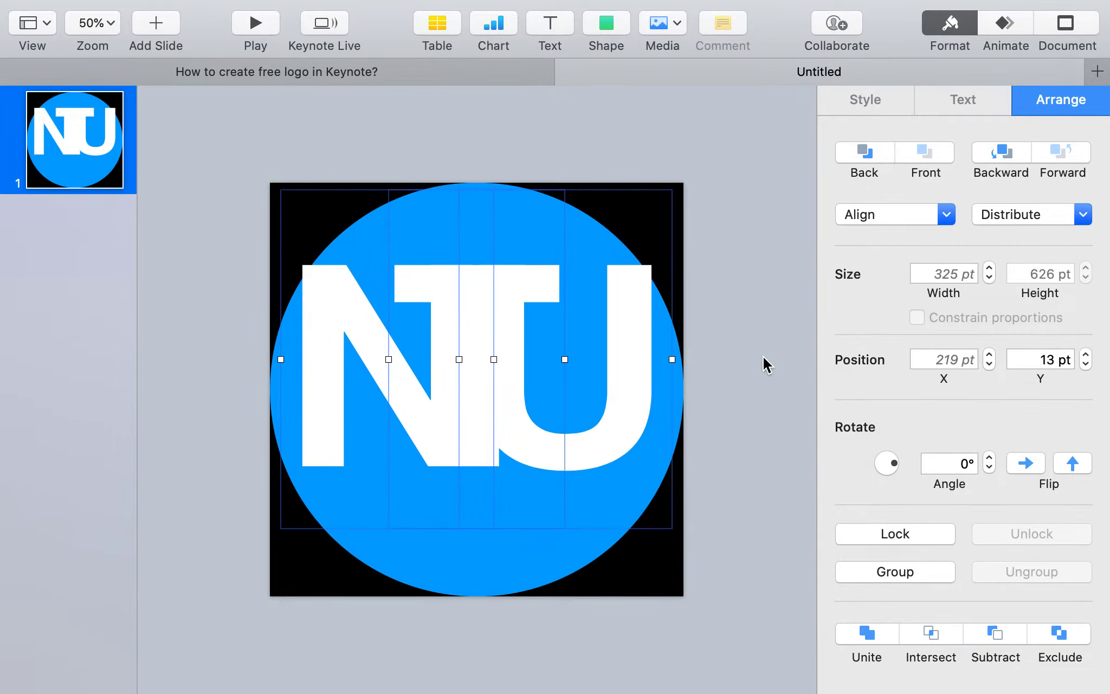
key("Down")
key("Down")
key("Down")
key("Down")
key("Down")
key("Down")
key("Down")
key("Down")
key("Down")
key("Down")
key("Down")
key("Down")
key("Down")
key("Down")
key("Down")
key("Down")
key("Down")
key("Down")
key("Down")
key("Down")
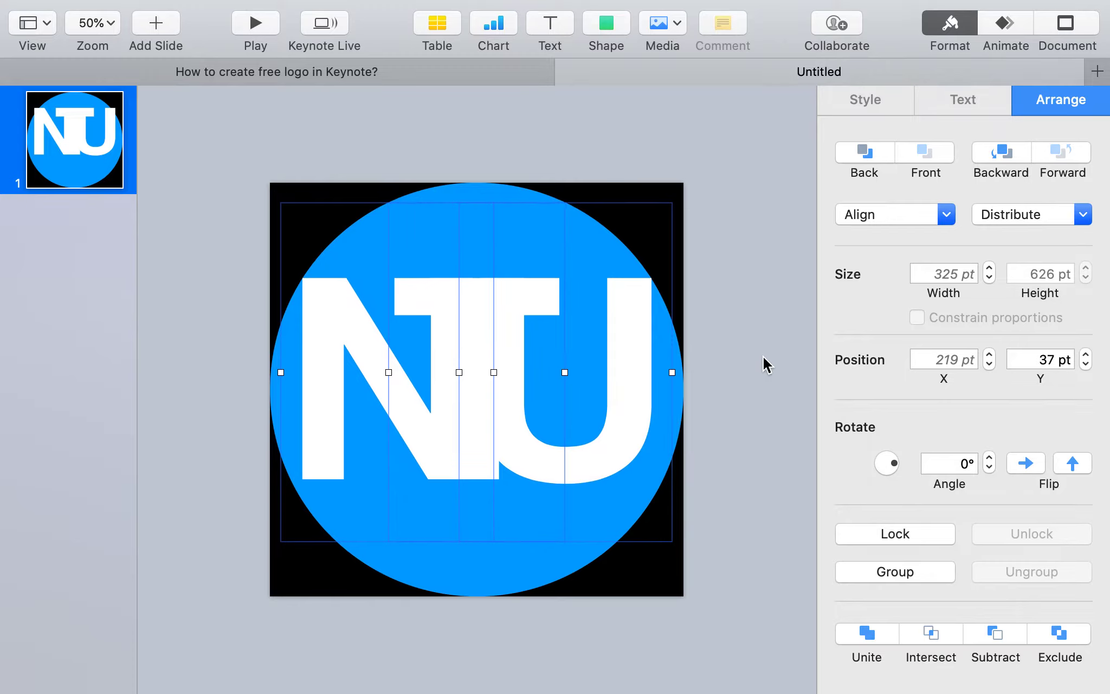
key("Down")
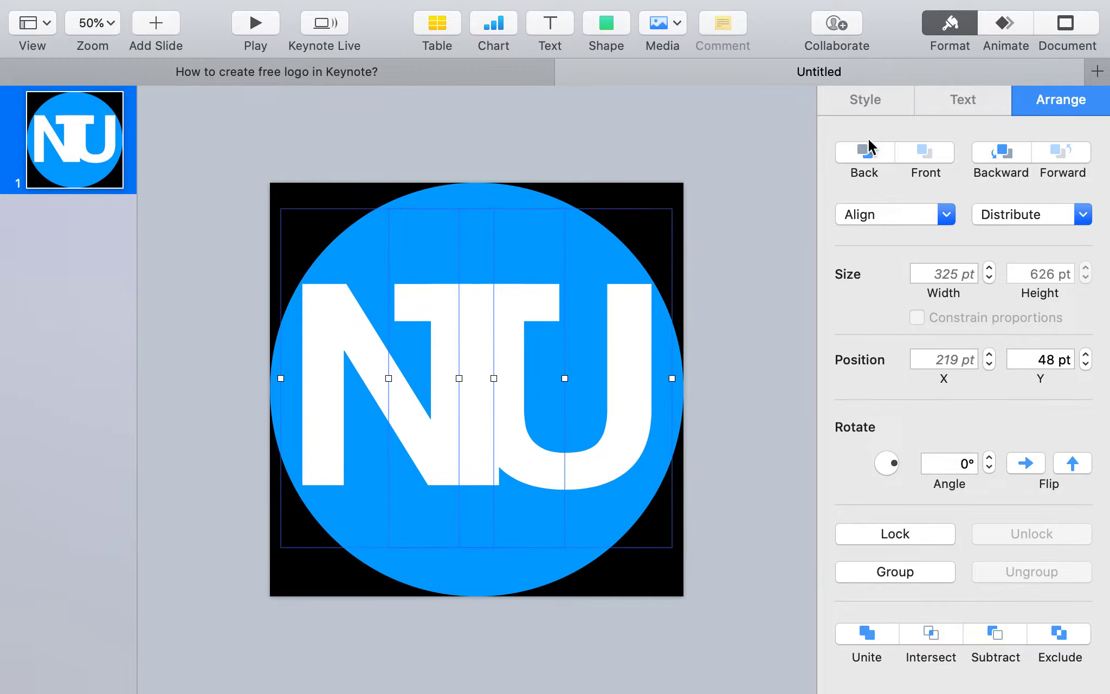
Select the N, T and U letters together and show their Style settings in the Format inspector.
left_click(717, 203)
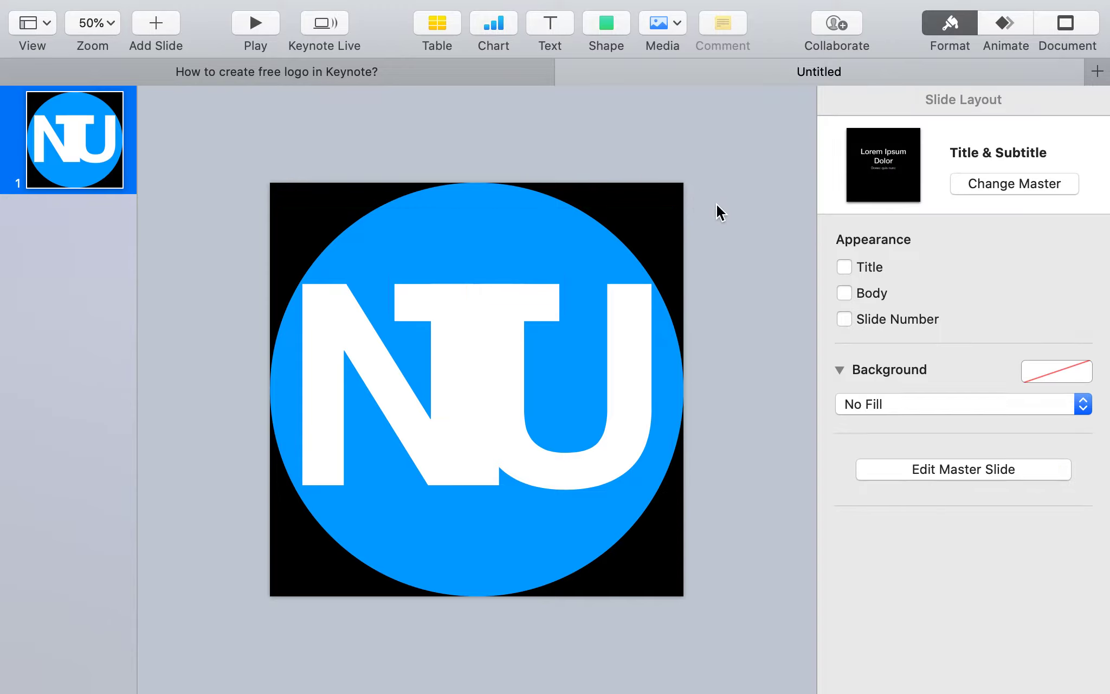
left_click(362, 350)
left_click(510, 295)
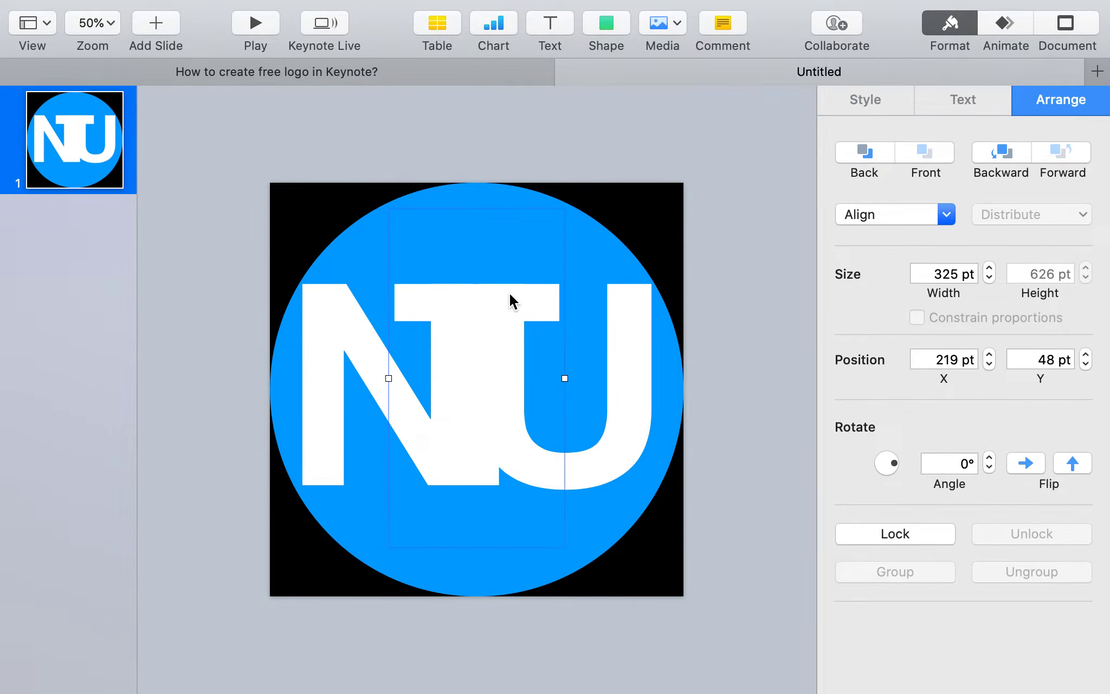
left_click(350, 360, "shift")
left_click(624, 334, "shift")
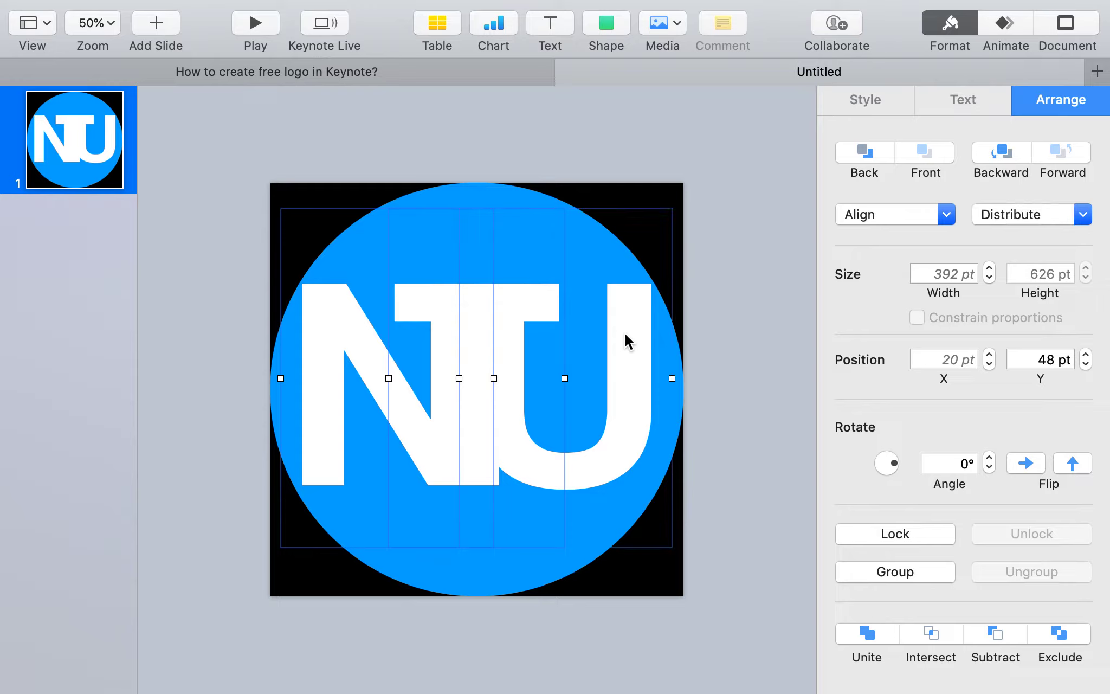
left_click(950, 22)
left_click(951, 21)
left_click(871, 99)
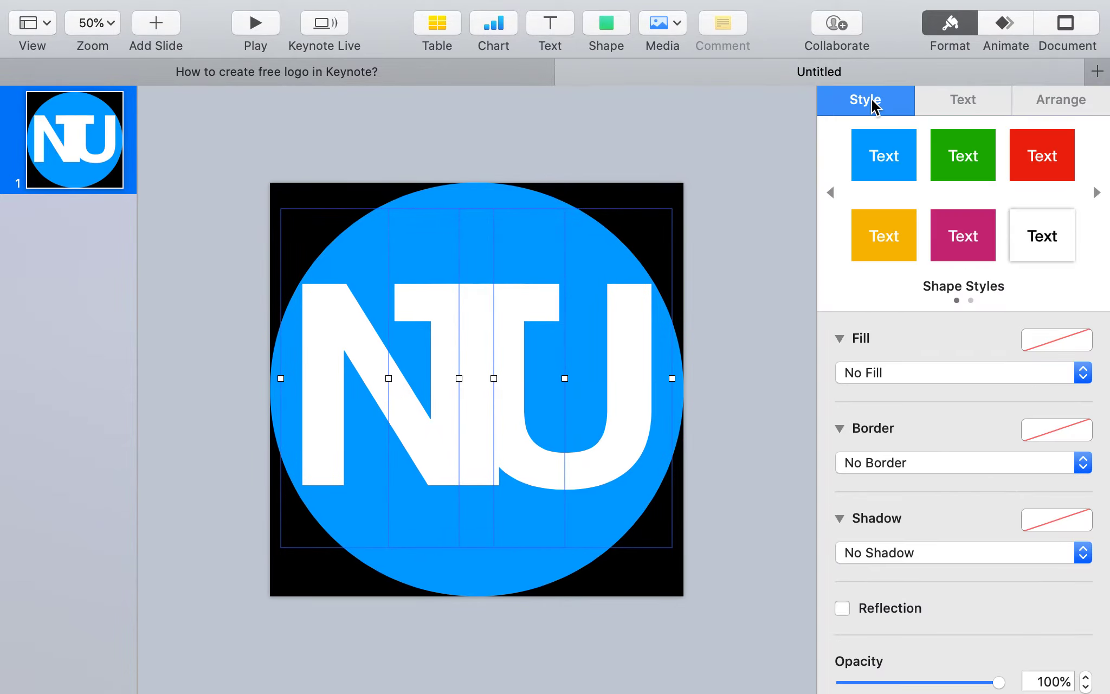
scroll(935, 459, "down", 2)
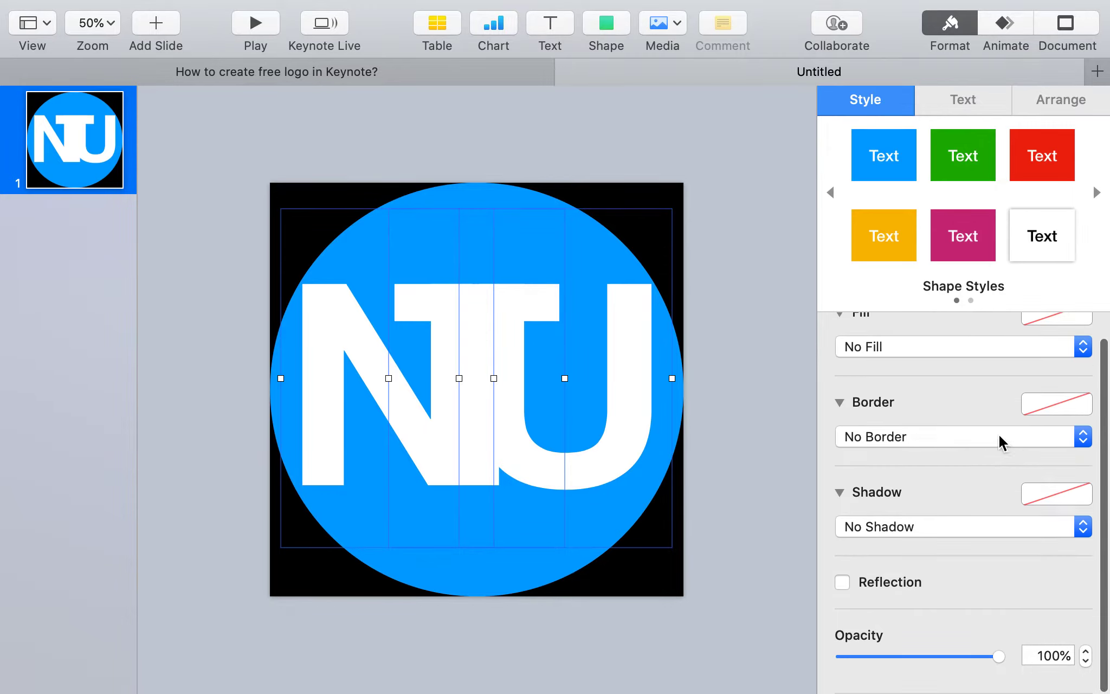
Add a drop shadow at 342.5° with 10 pt blur, 6 pt offset and 38% opacity.
left_click(928, 525)
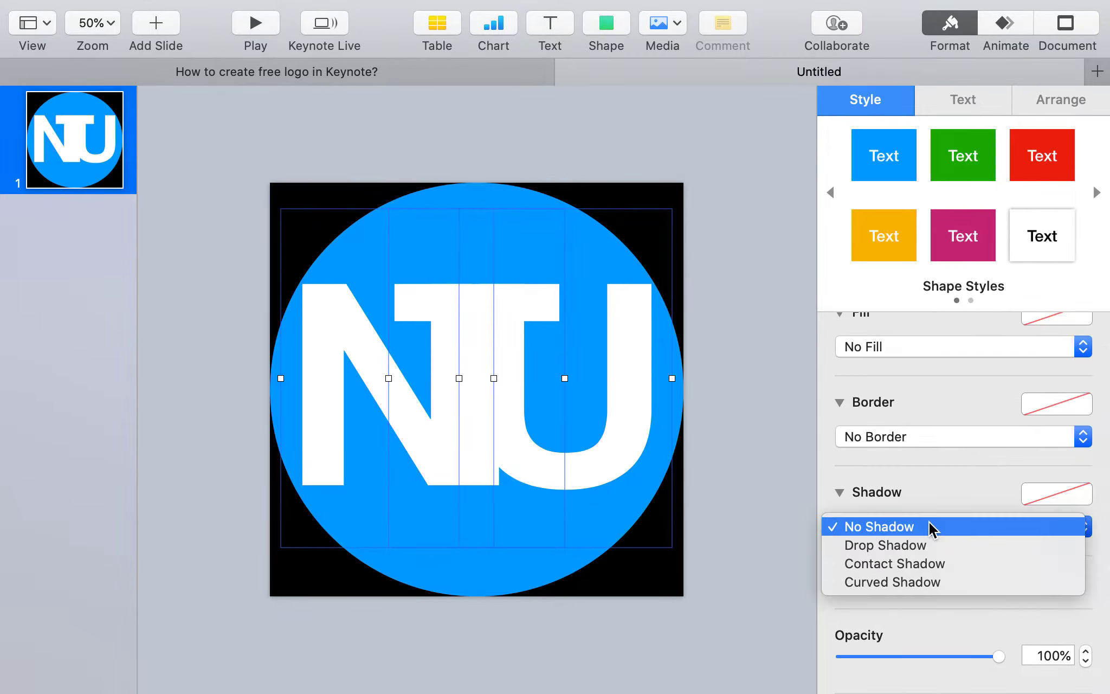
left_click(910, 543)
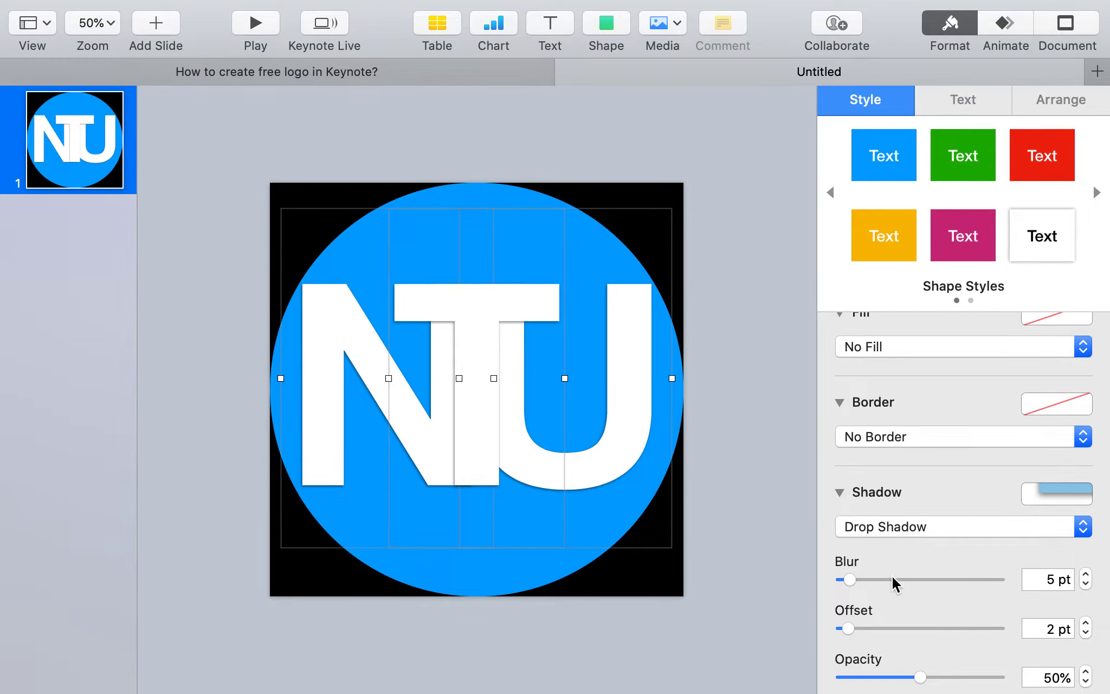
scroll(893, 580, "down", 5)
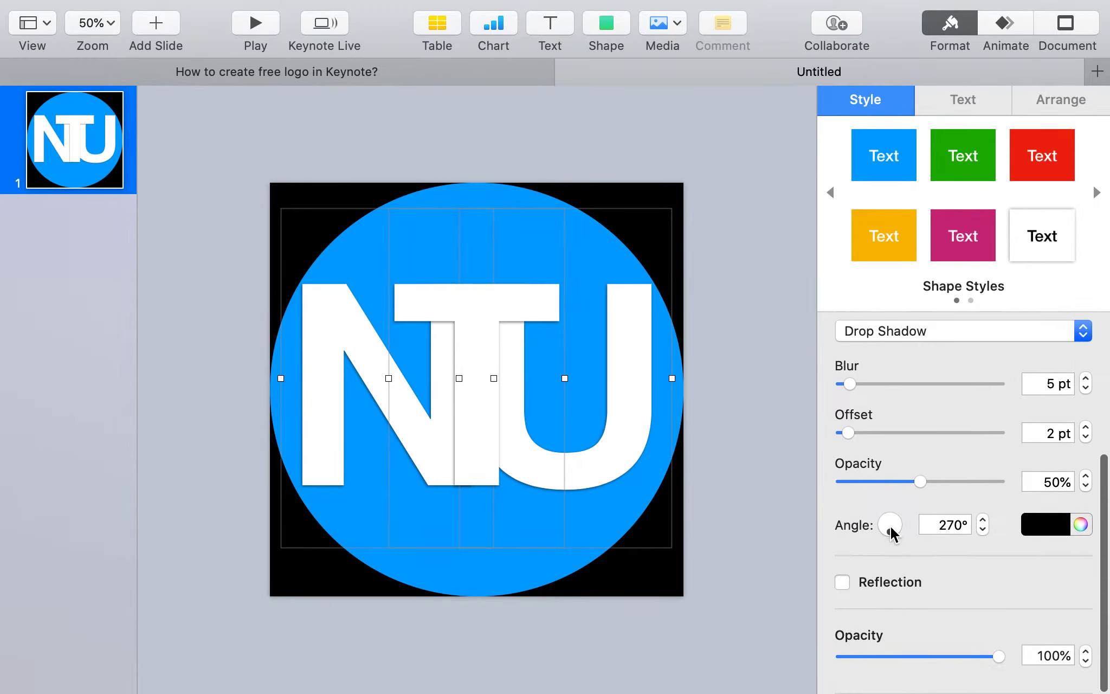
mouse_move(890, 528)
left_mouse_down()
mouse_move(909, 513)
mouse_move(904, 536)
mouse_move(912, 528)
left_mouse_up()
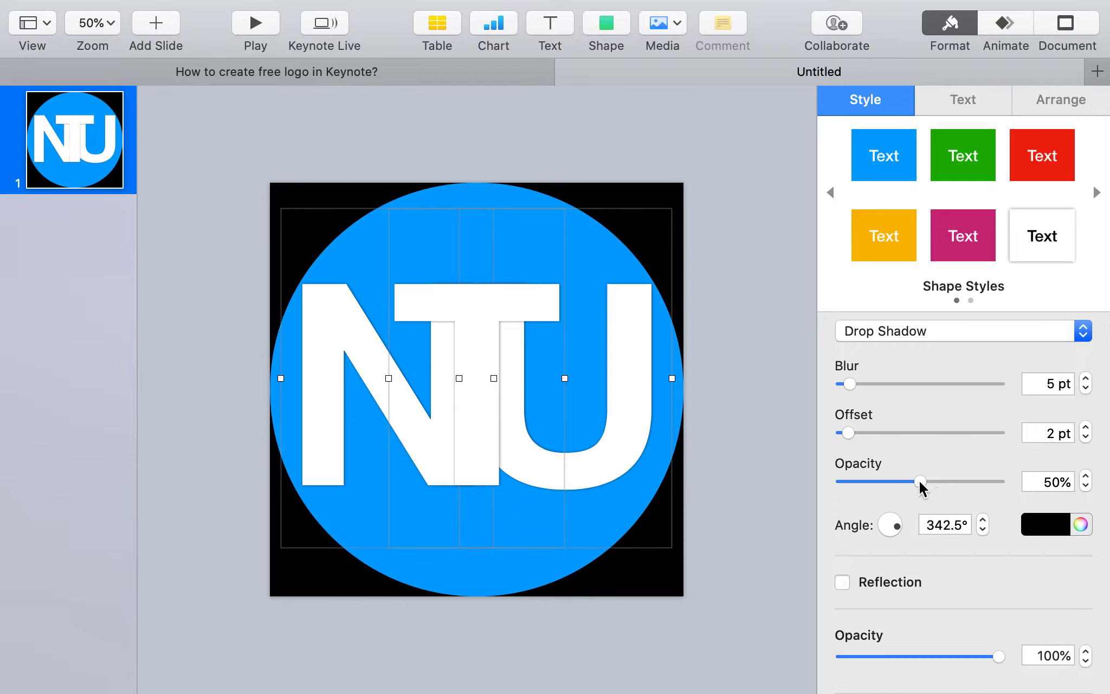
left_click_drag(920, 481, 900, 495)
left_click_drag(849, 383, 859, 429)
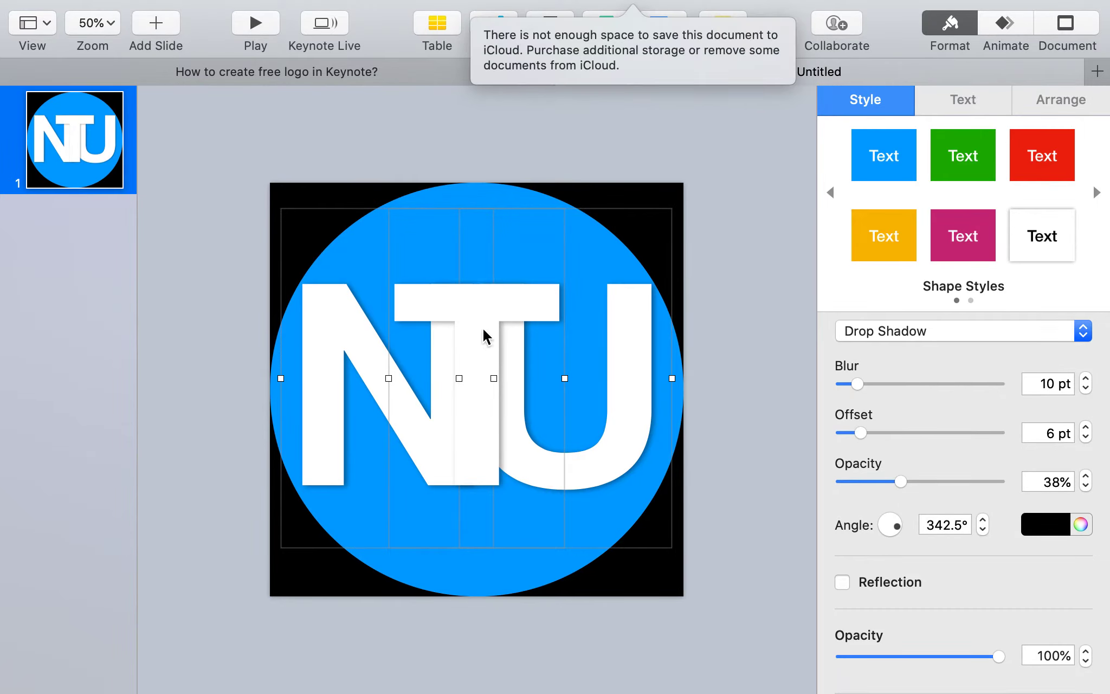
left_click(763, 276)
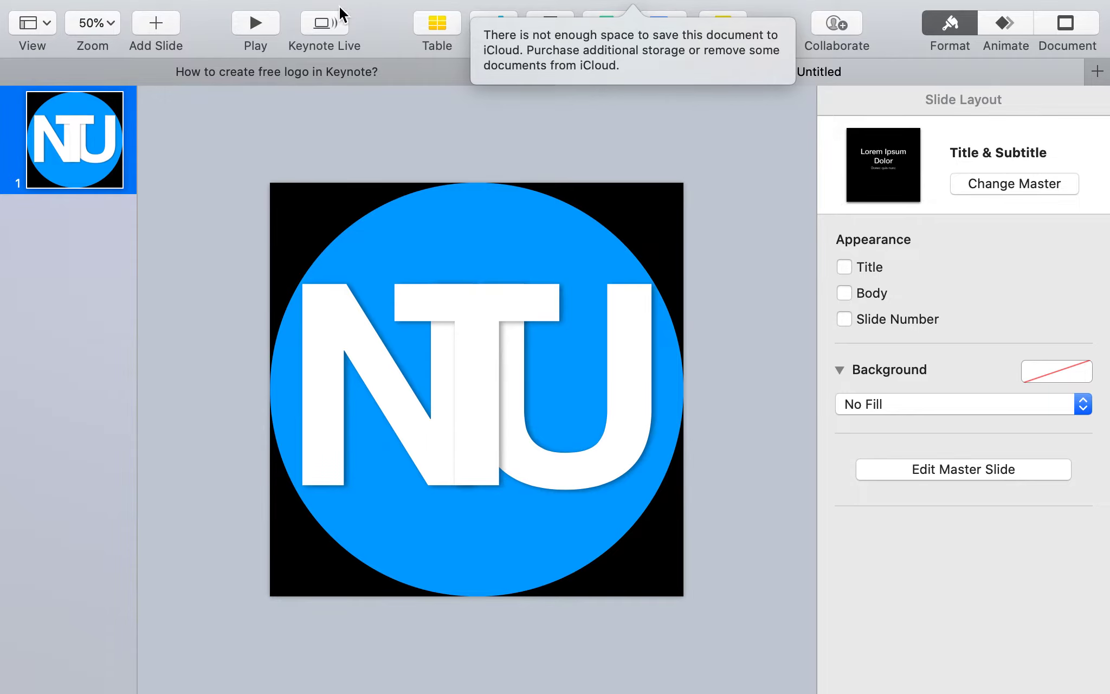
Choose File > Export To > Images… to start an image export.
left_click(158, 15)
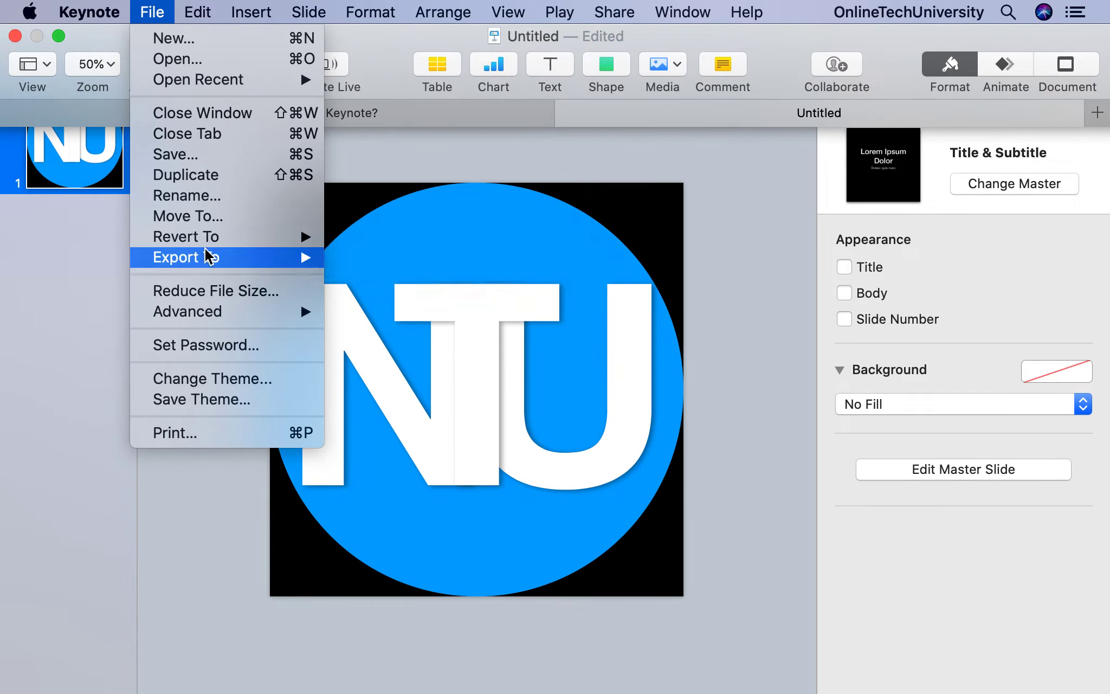
mouse_move(208, 258)
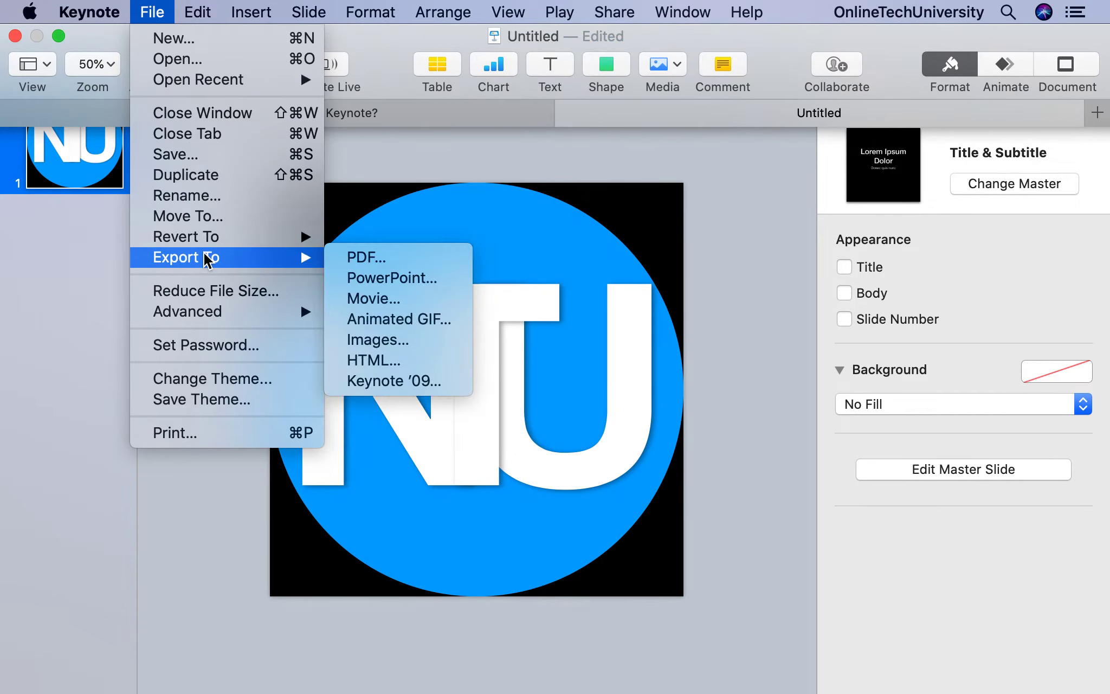
left_click(381, 340)
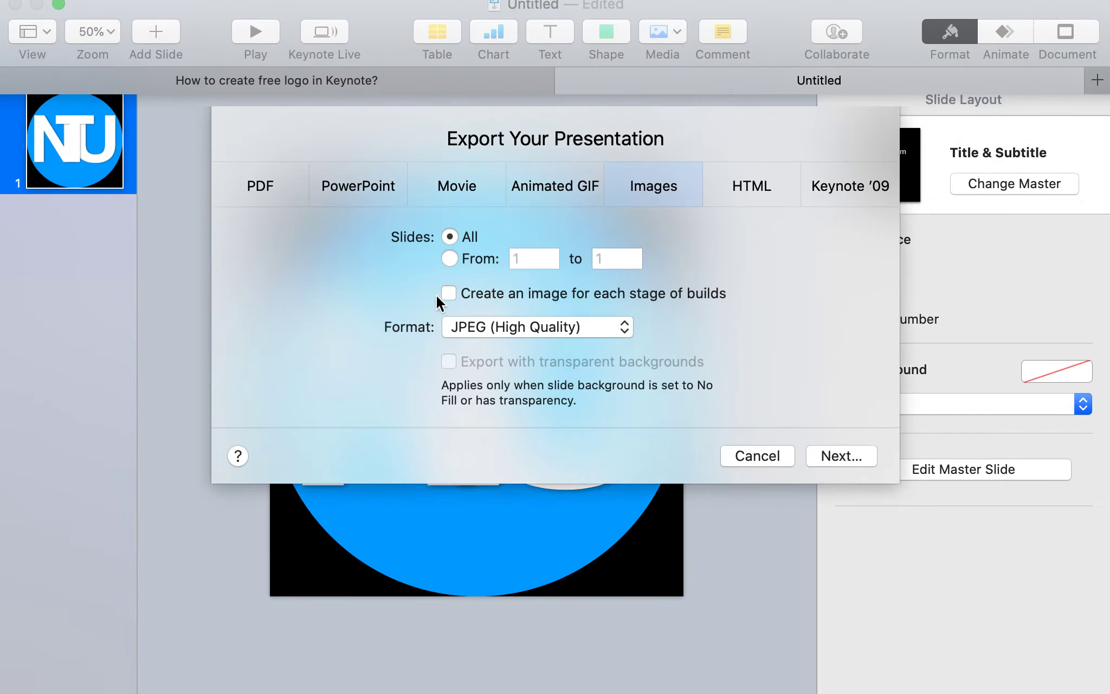
Choose PNG format with transparent backgrounds and continue to the save sheet.
left_click(498, 305)
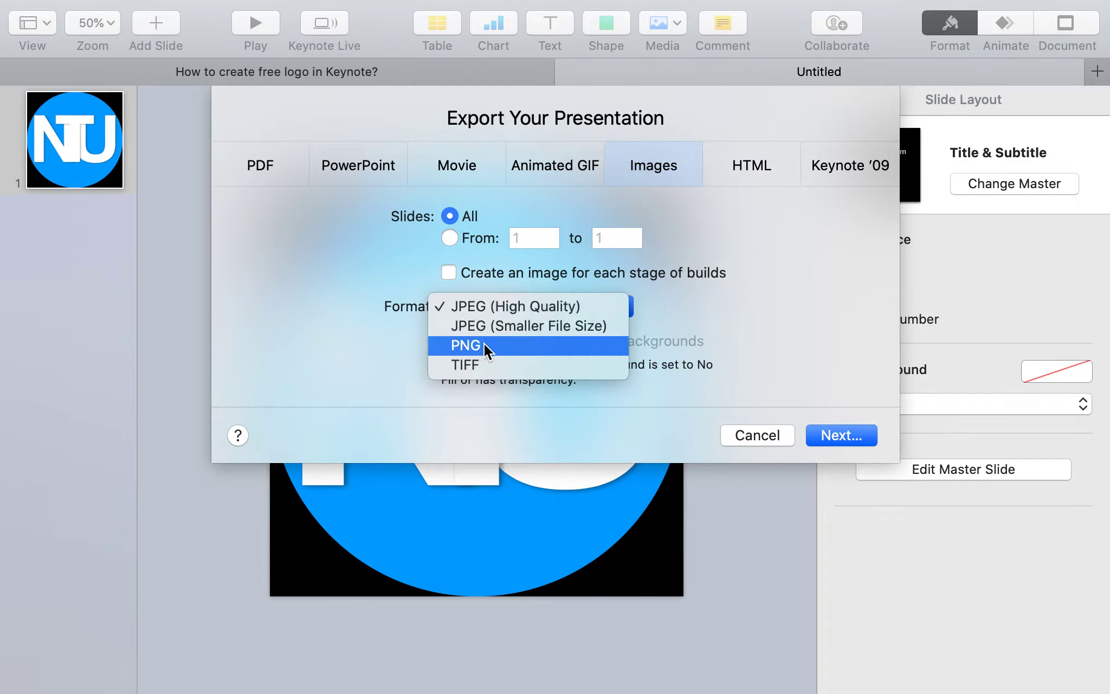
left_click(484, 343)
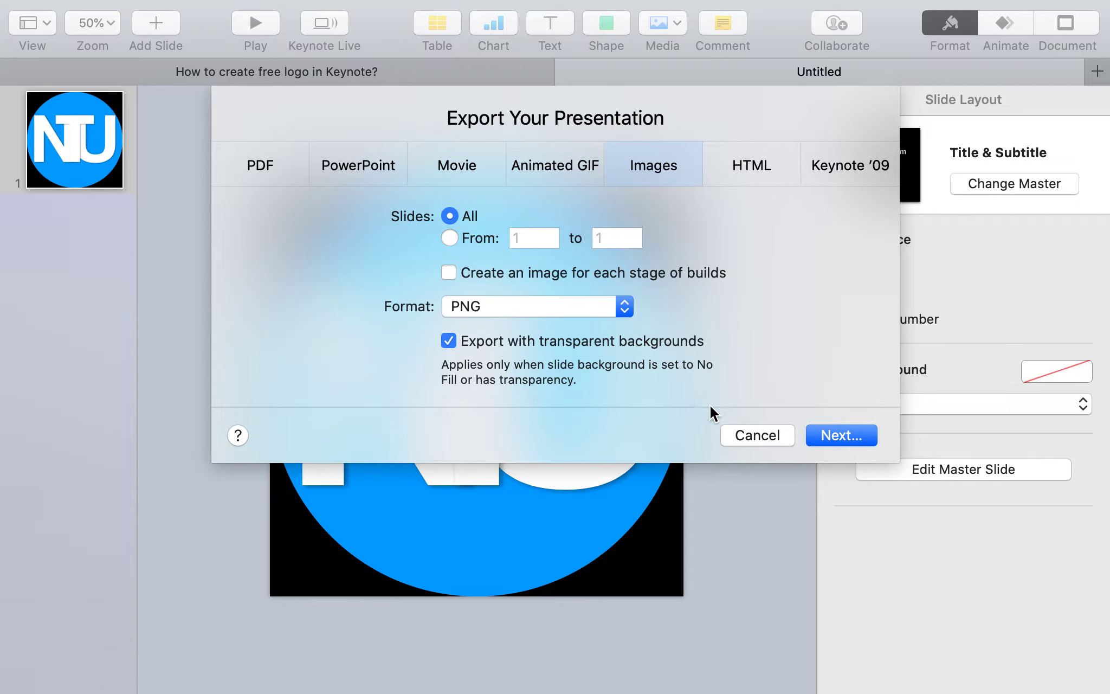
left_click(839, 428)
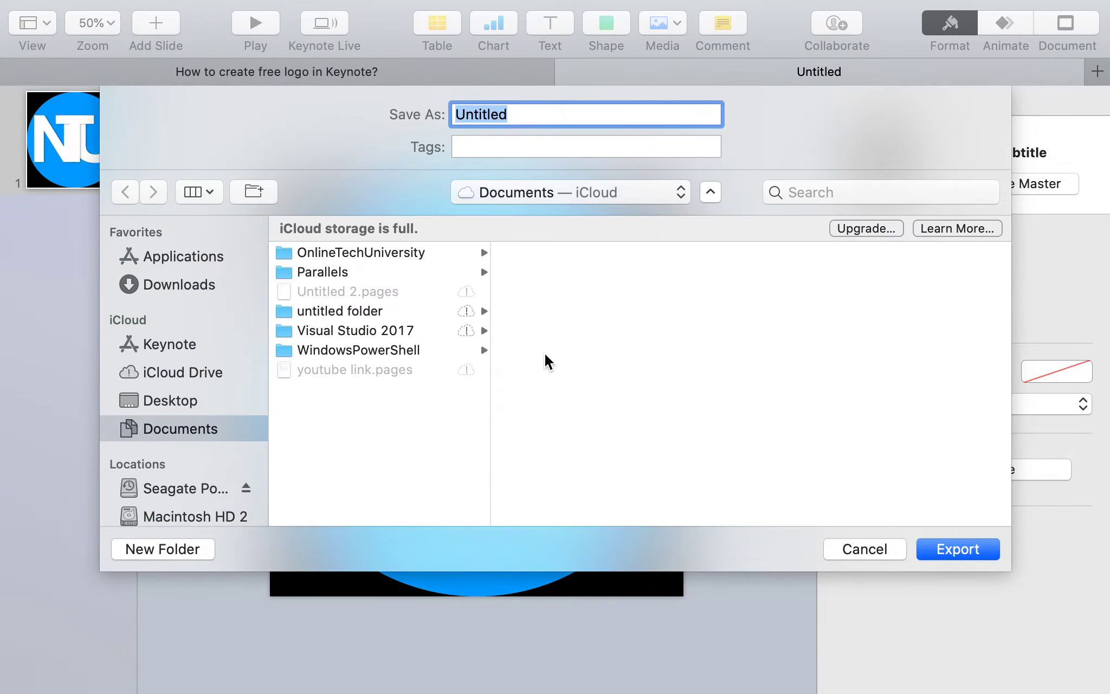
Save the export as 'Logo with transparent background created' in Macintosh HD 2 > OnlineTechUniverse > Temp.
left_click(190, 519)
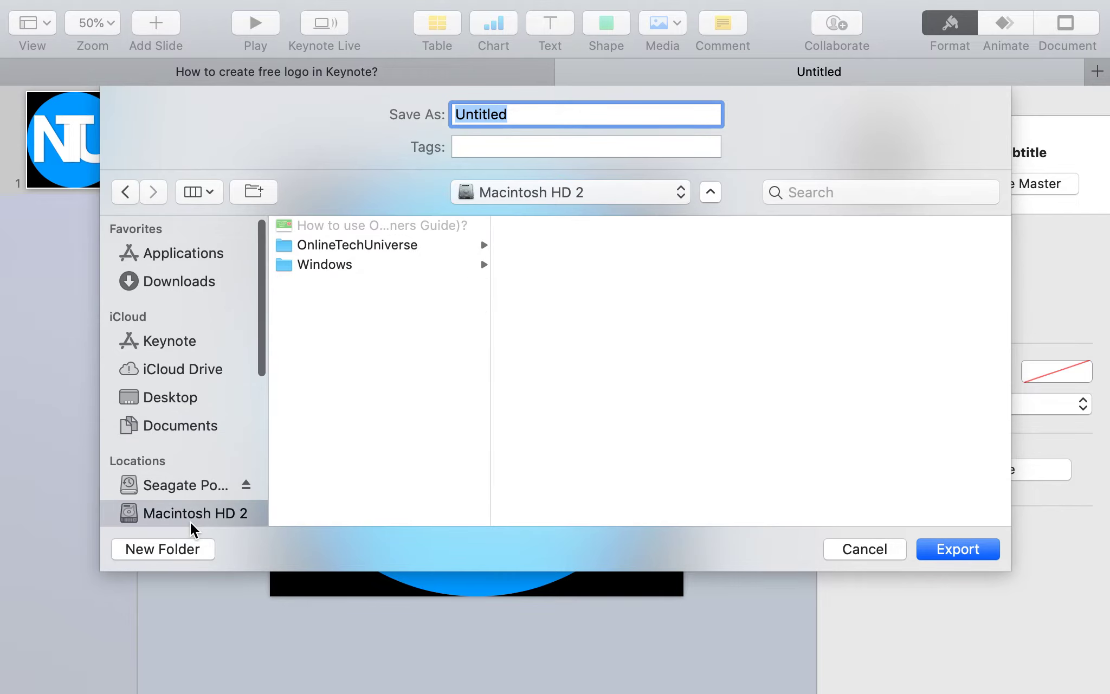
left_click(372, 249)
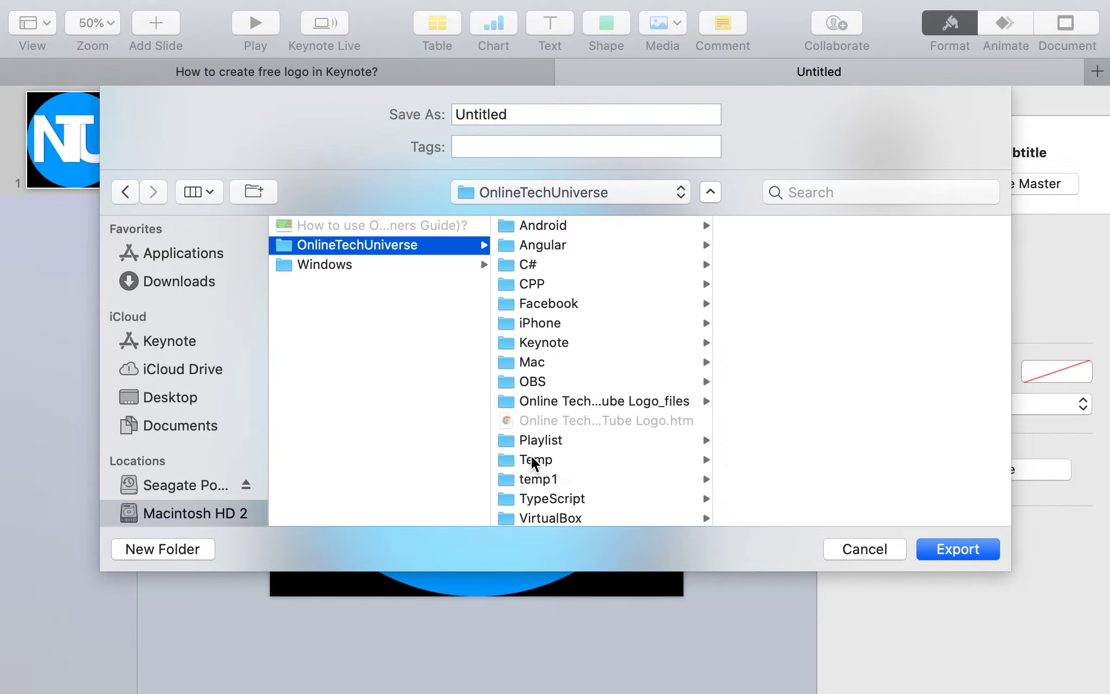
left_click(534, 461)
left_click(539, 115)
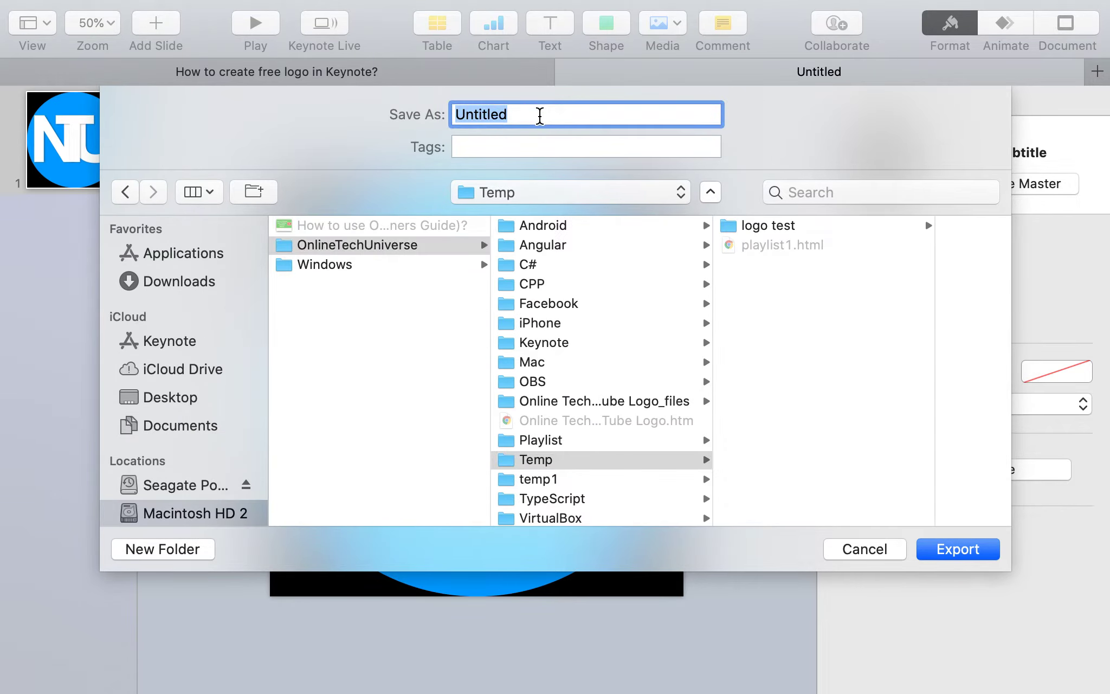
type("Lo")
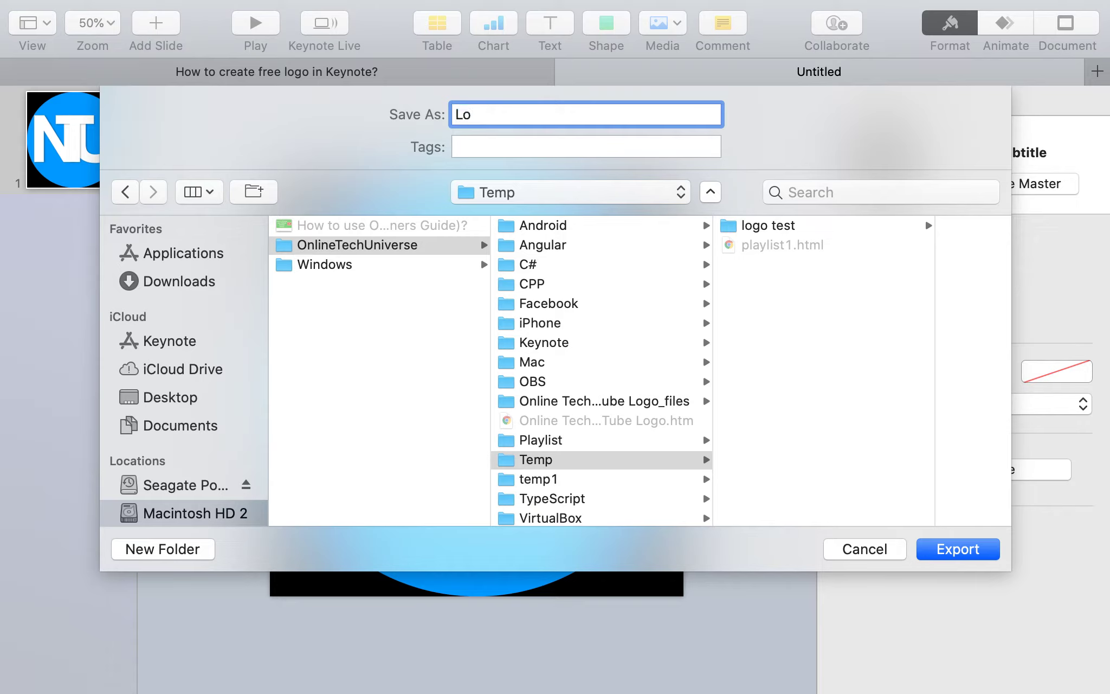
type("go with transparent ba")
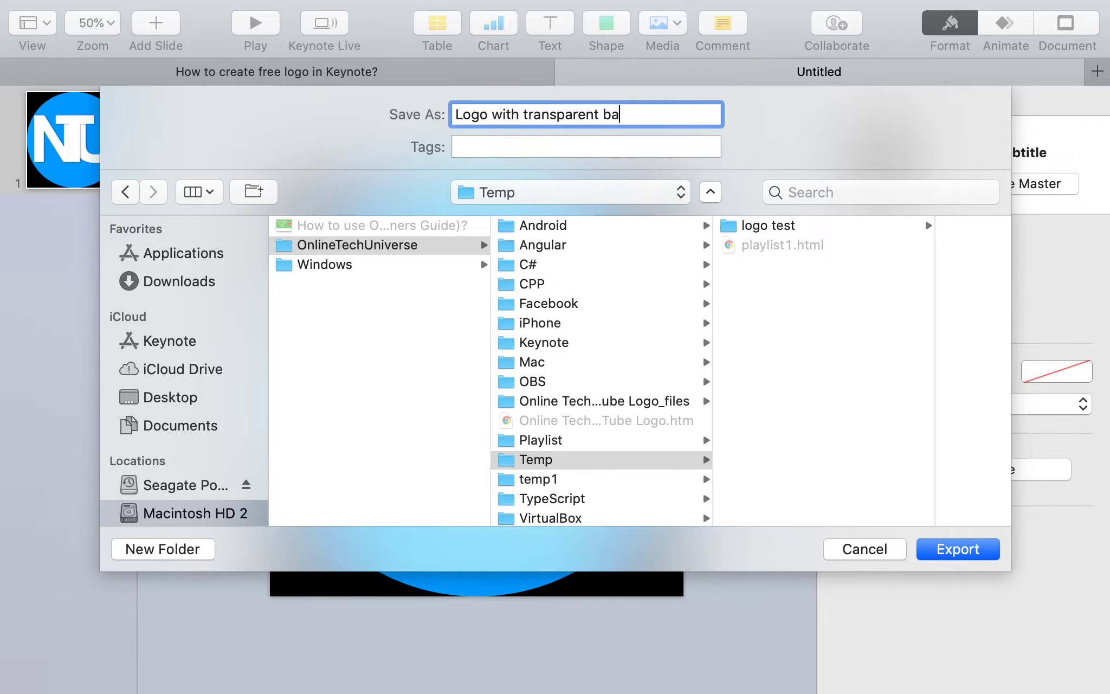
type("ckground created")
key("Return")
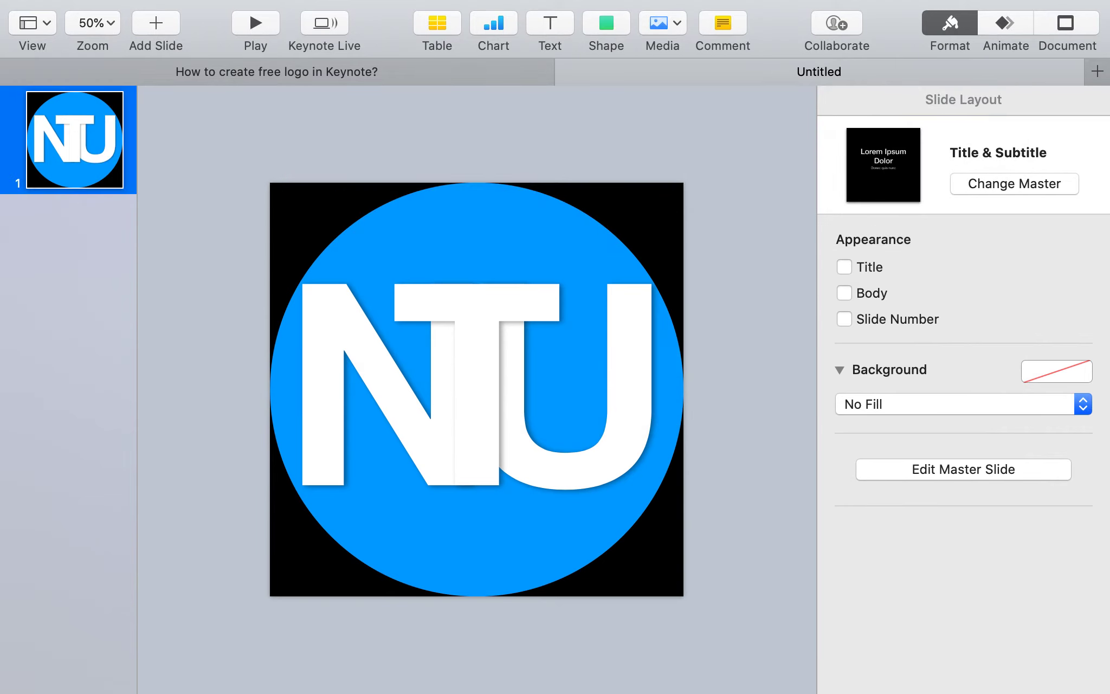
Cancel closing the untitled logo document and switch to Finder.
mouse_move(133, 3)
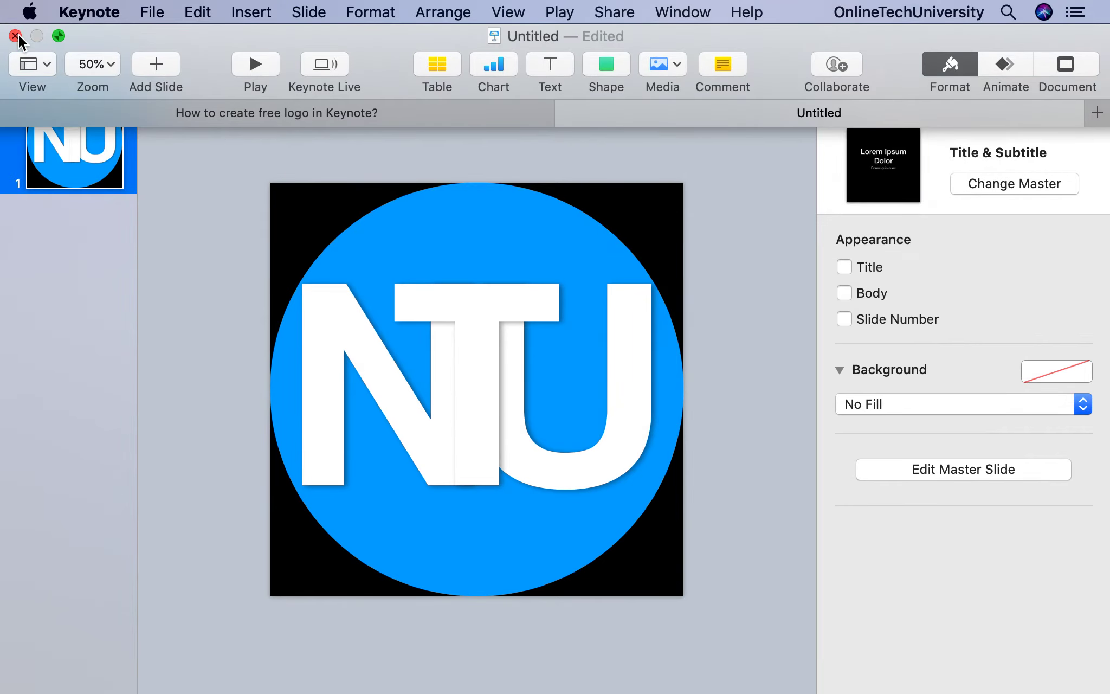
left_click(16, 36)
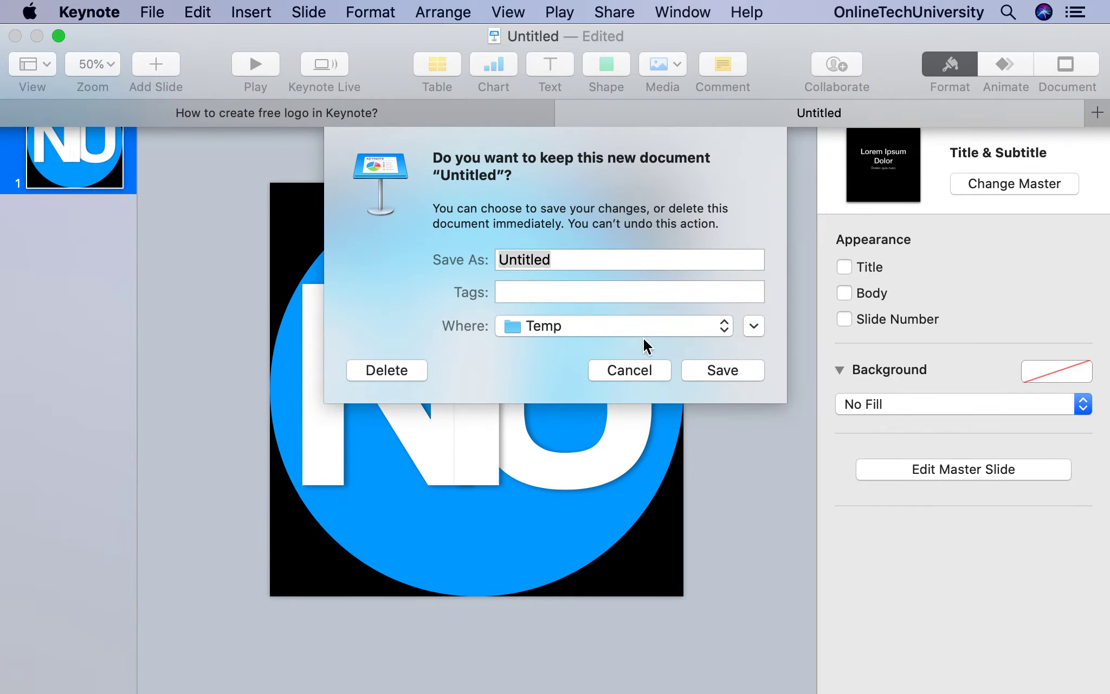
left_click(637, 301)
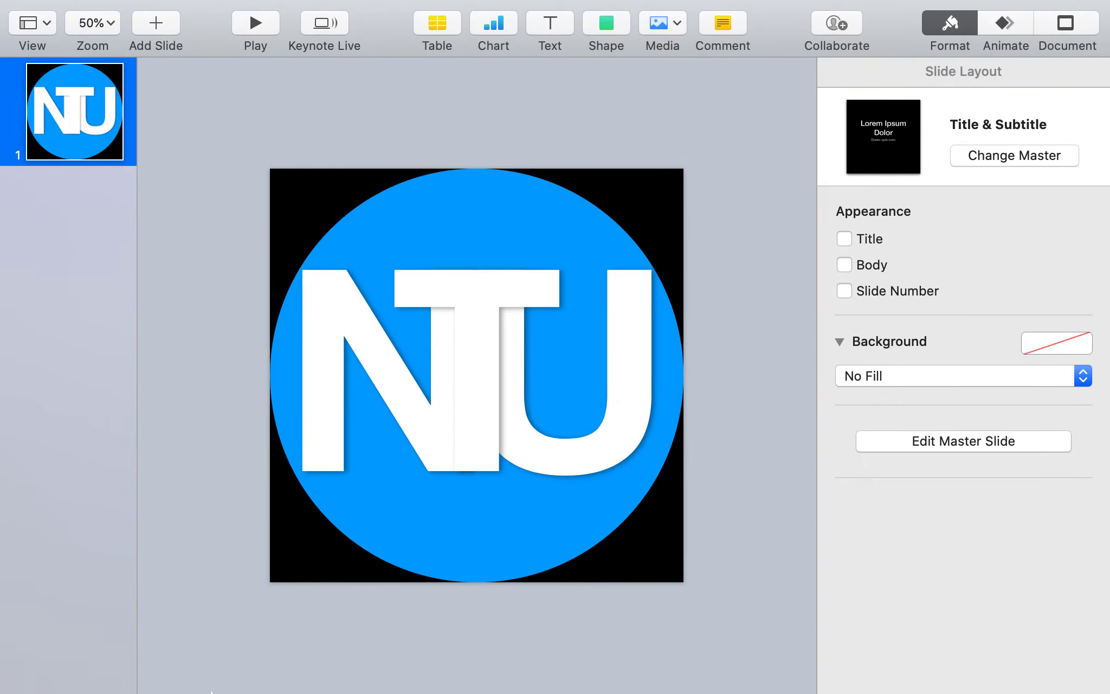
mouse_move(211, 690)
left_click(39, 668)
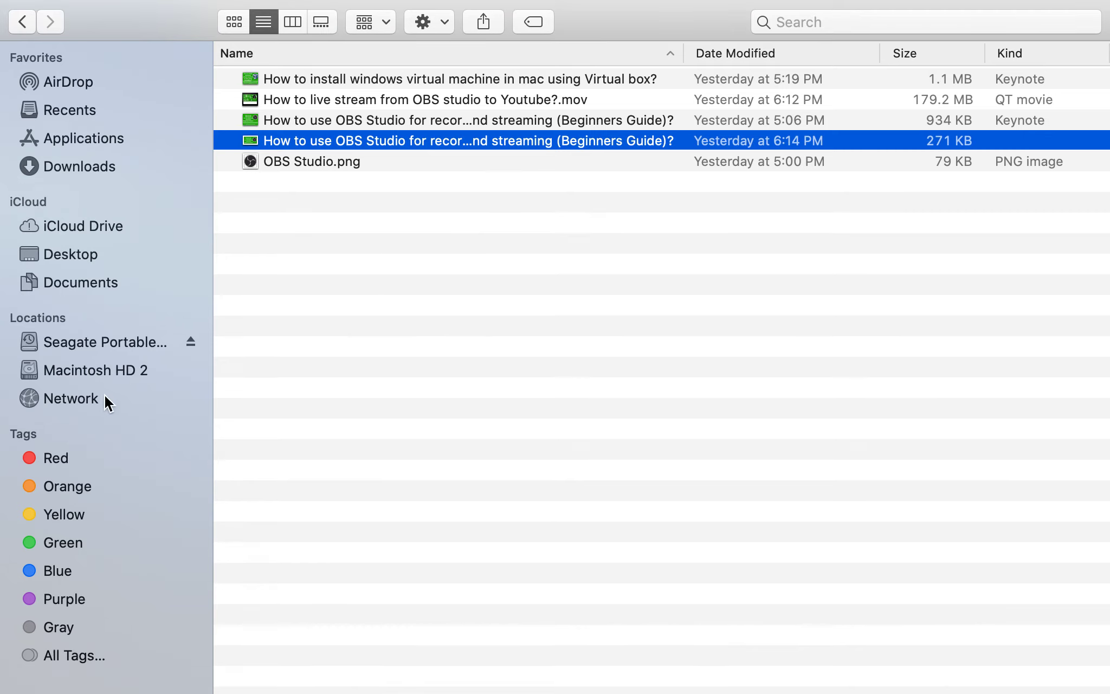
Go to Macintosh HD 2 > OnlineTechUniverse > Temp > Logo with transparent background created and open the PNG in Preview.
left_click(119, 371)
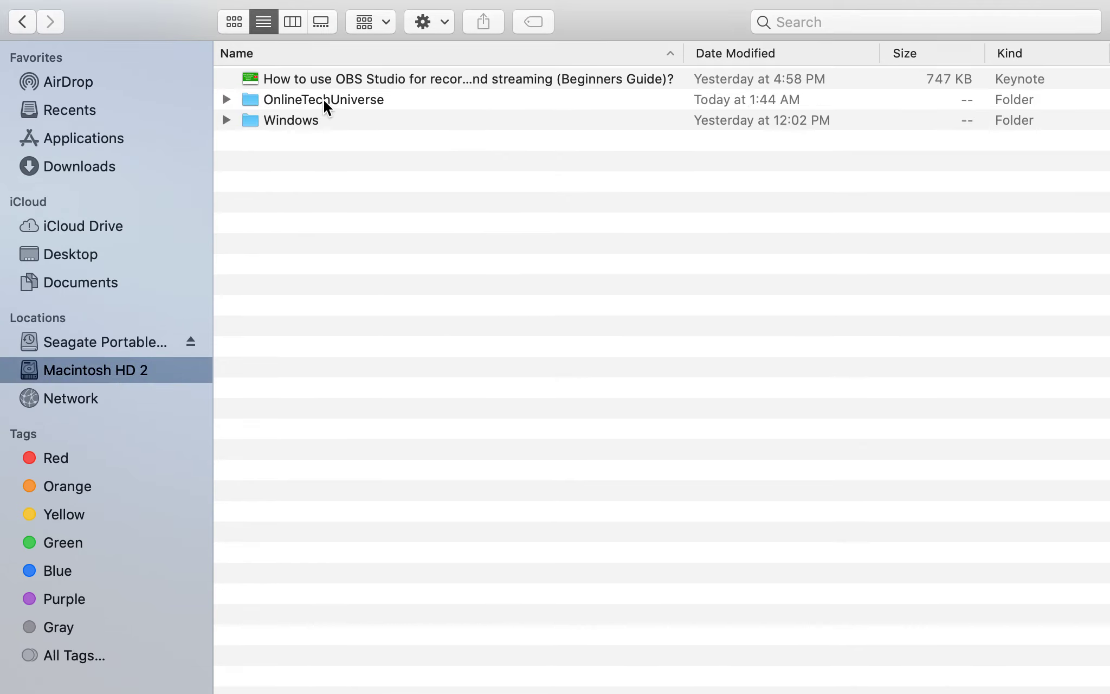
double_click(323, 100)
double_click(276, 328)
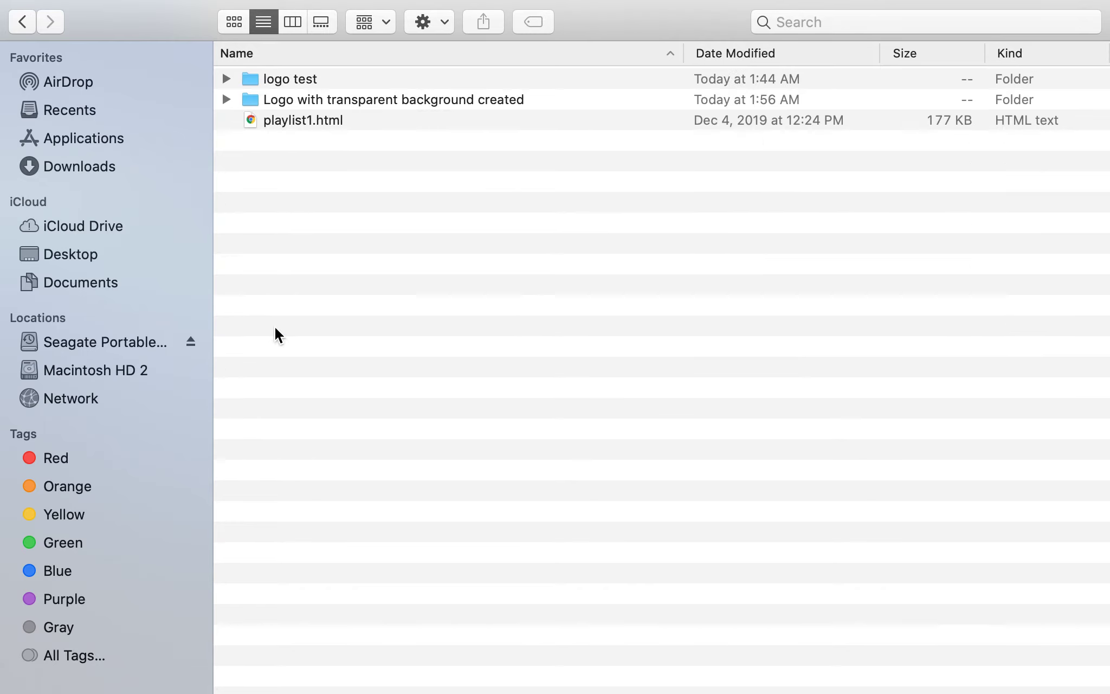
double_click(344, 100)
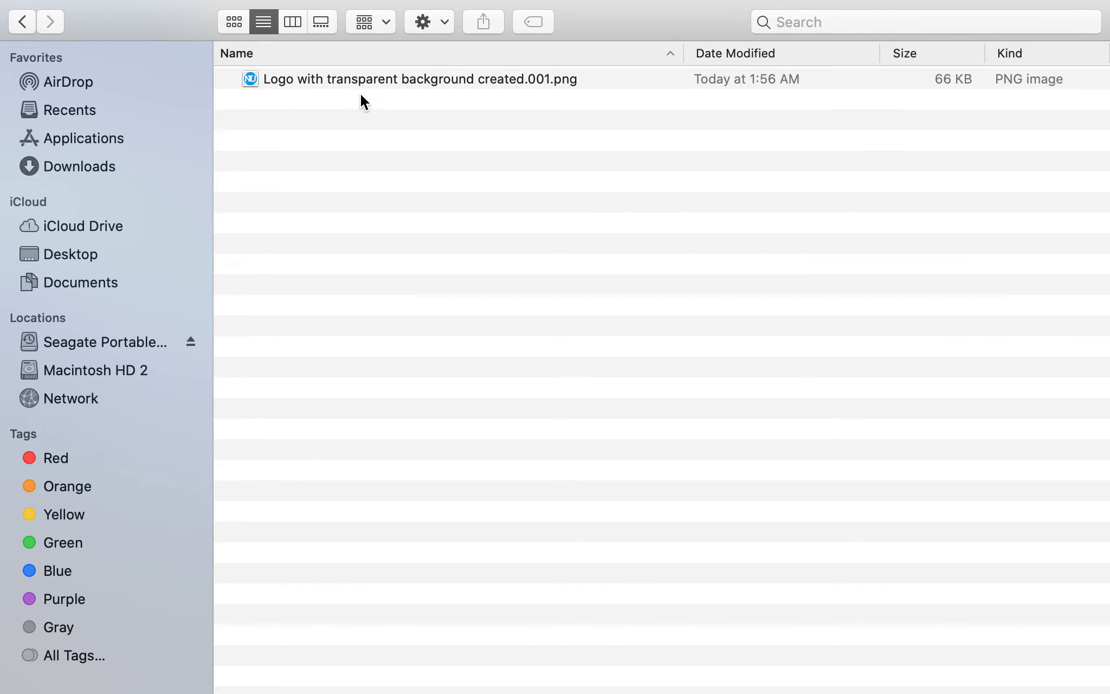
double_click(388, 77)
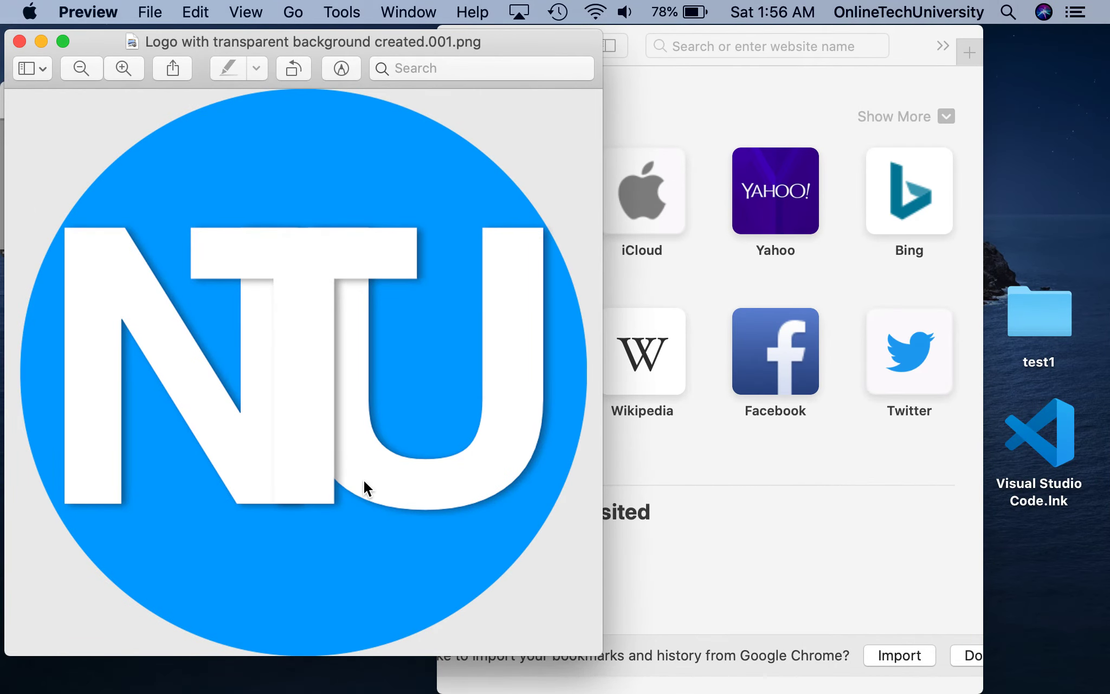
Leave Preview after inspecting the exported PNG and return to the Keynote NTU logo slide.
key("super+Tab")
key("super+Tab")
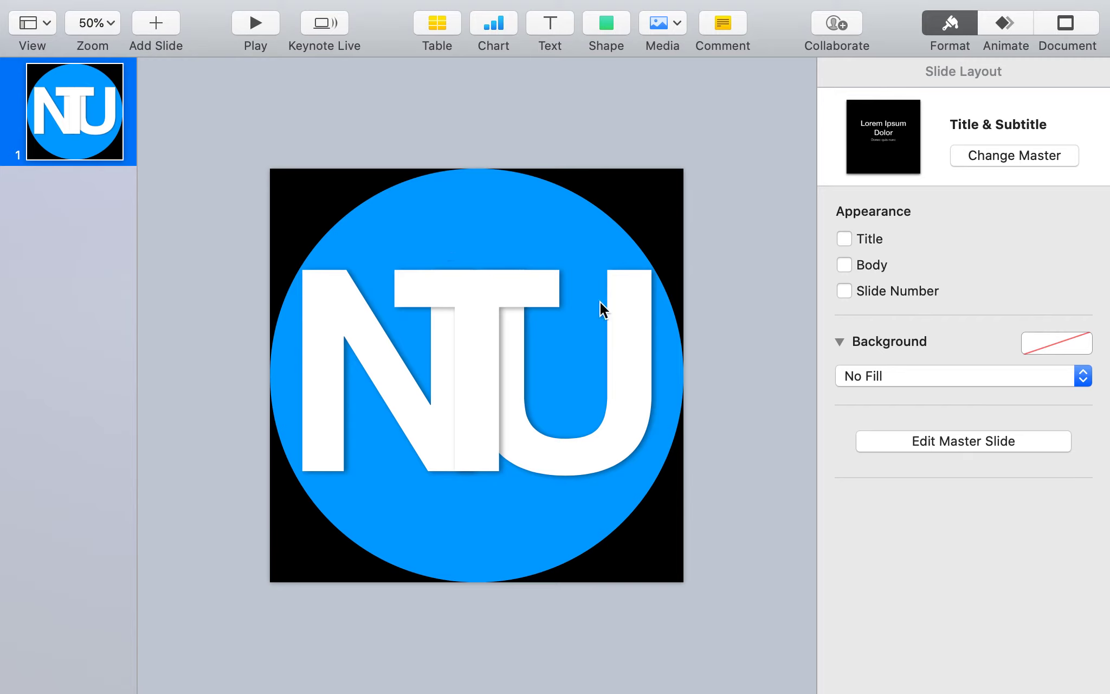
left_click(647, 184)
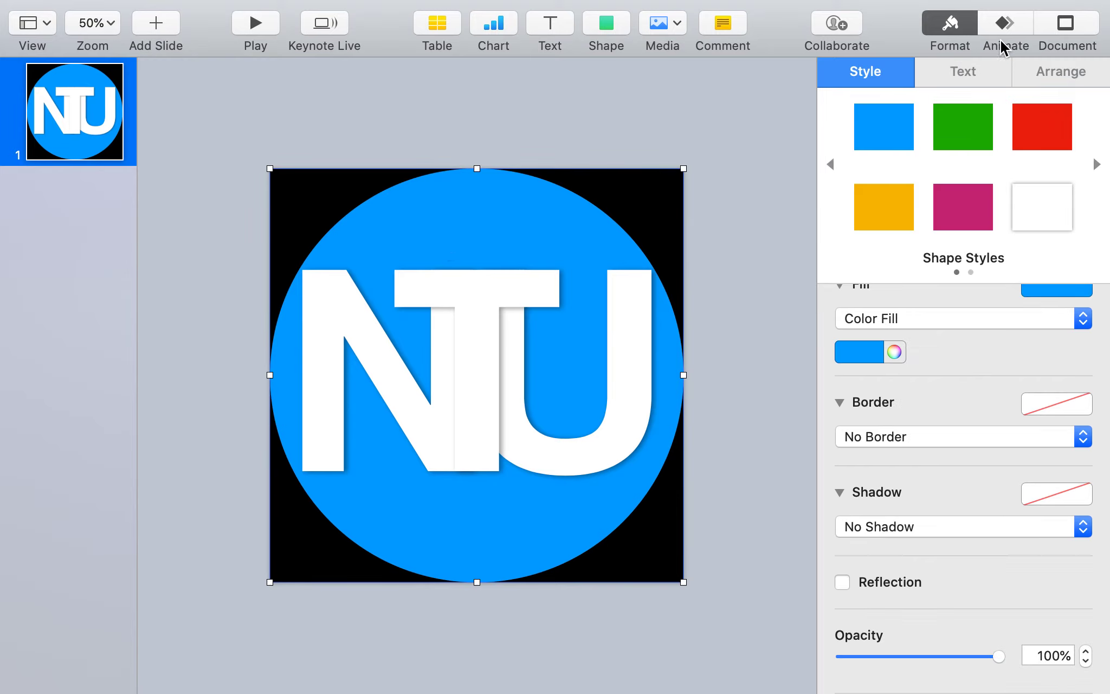
scroll(925, 454, "up", 2)
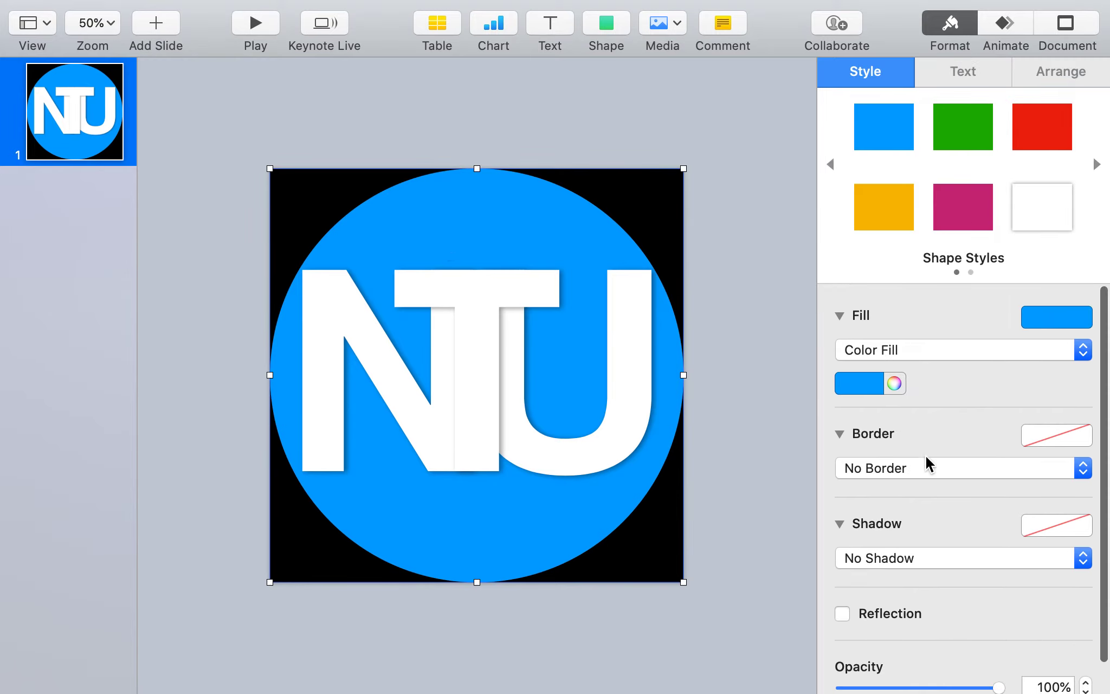
scroll(965, 402, "down", 2)
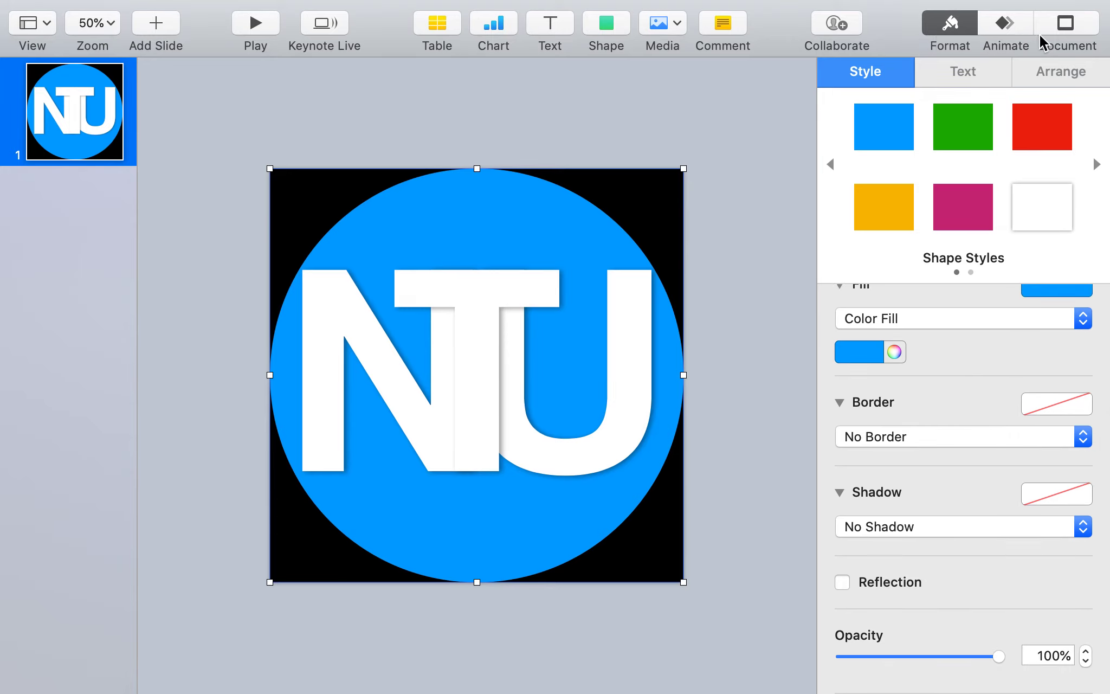
left_click(1058, 33)
scroll(867, 477, "down", 2)
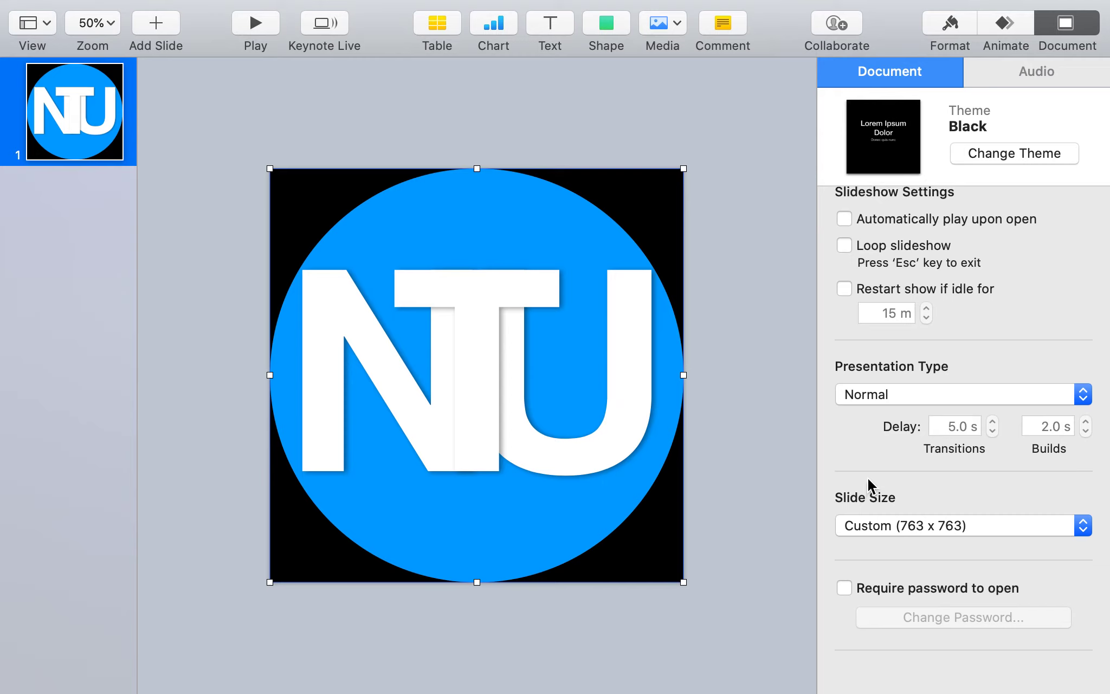
left_click(952, 25)
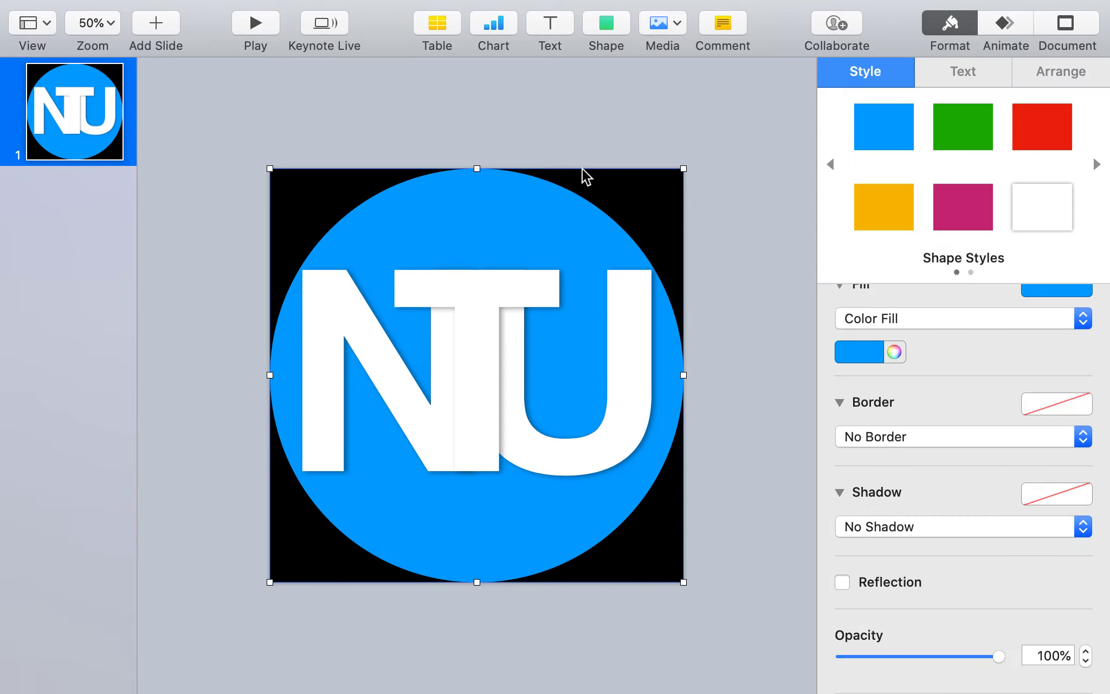
left_click(637, 194)
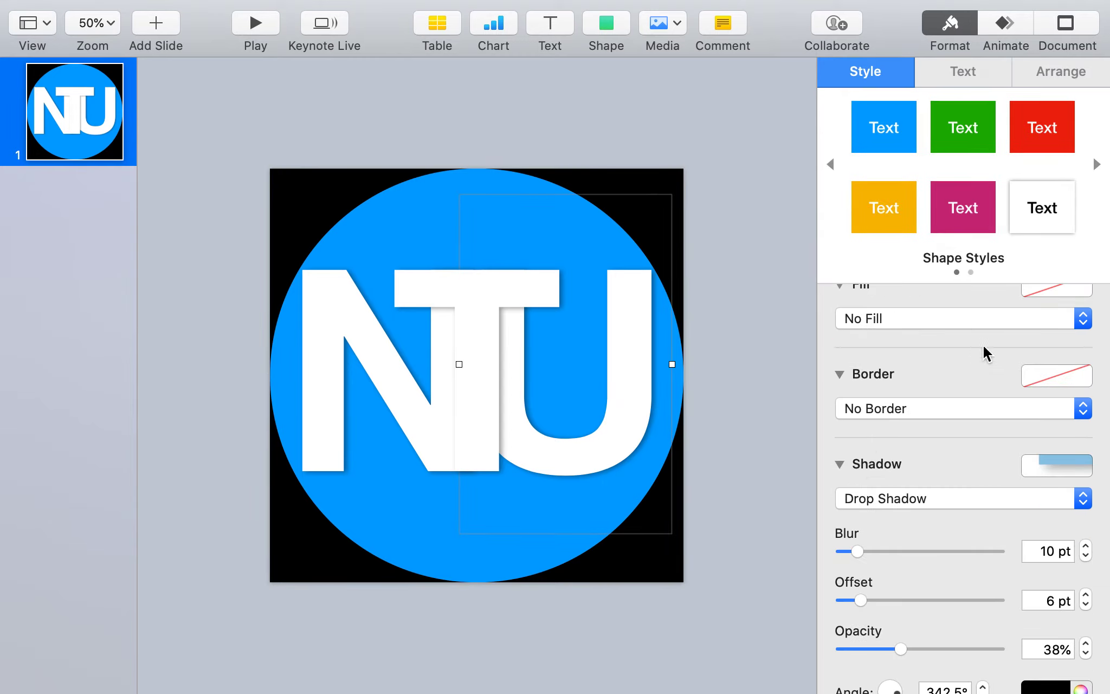
scroll(959, 342, "up", 3)
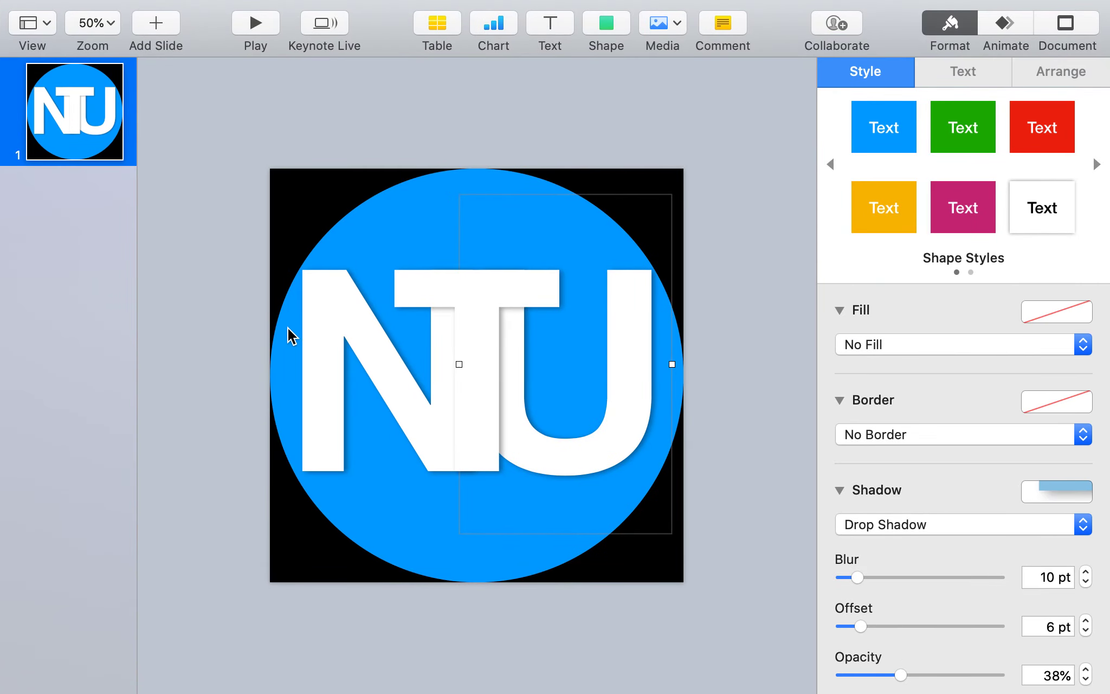
Create a new presentation using the Showroom theme.
left_click(152, 12)
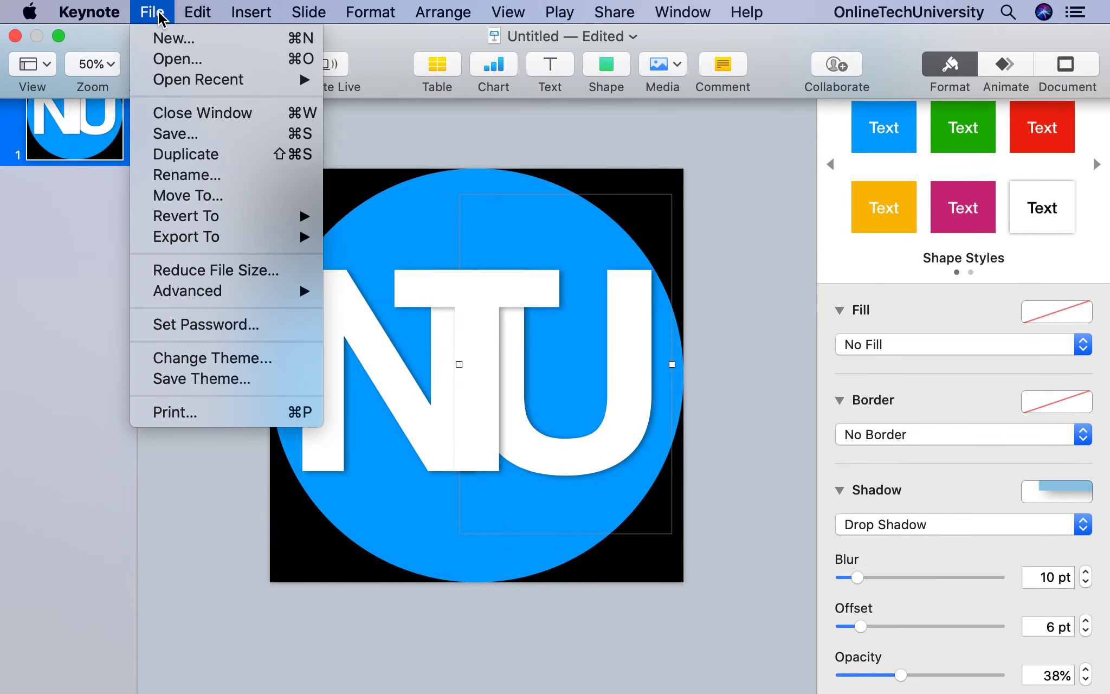
left_click(174, 38)
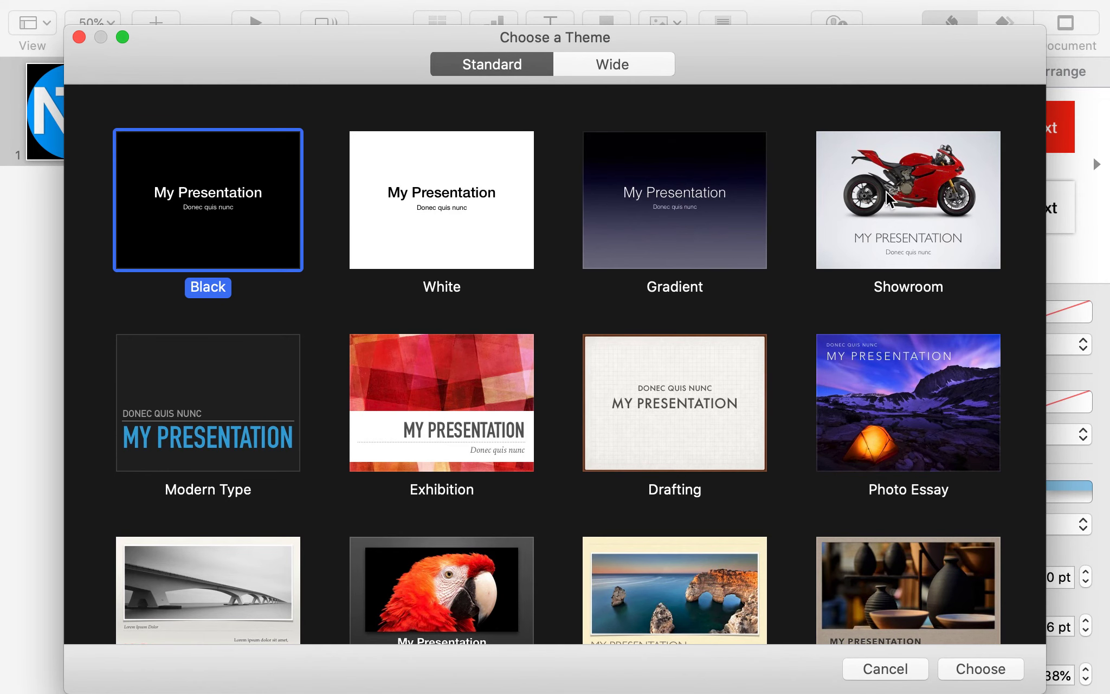
left_click(905, 179)
double_click(909, 177)
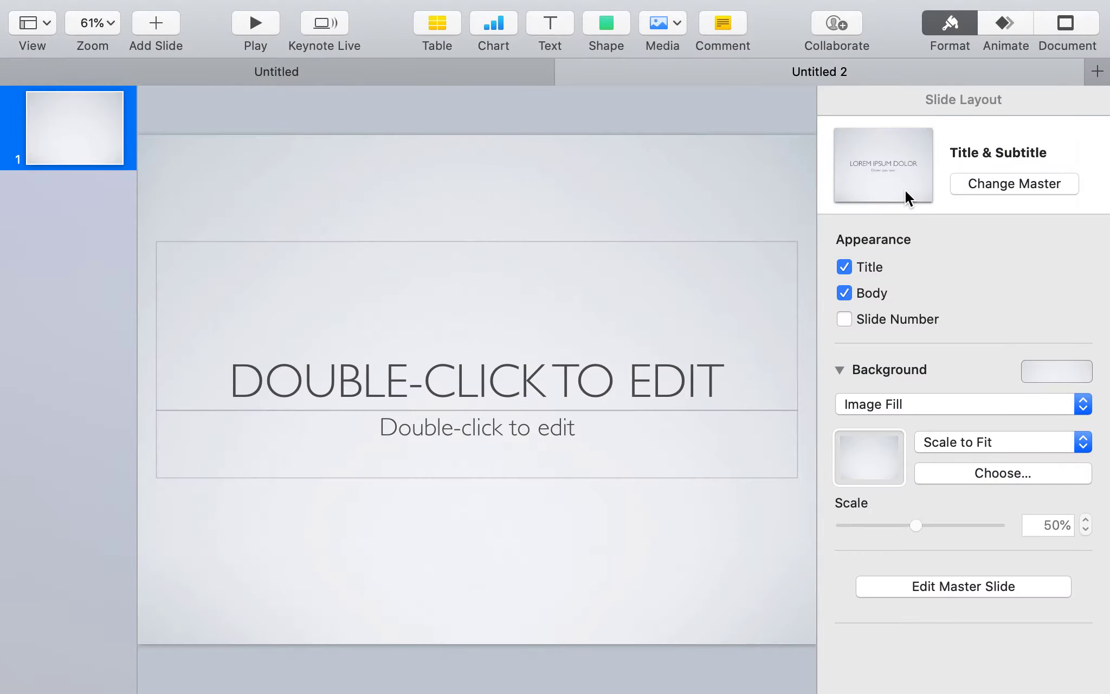
Keep the slide background as Image Fill, then select and deselect the title placeholder.
left_click(920, 404)
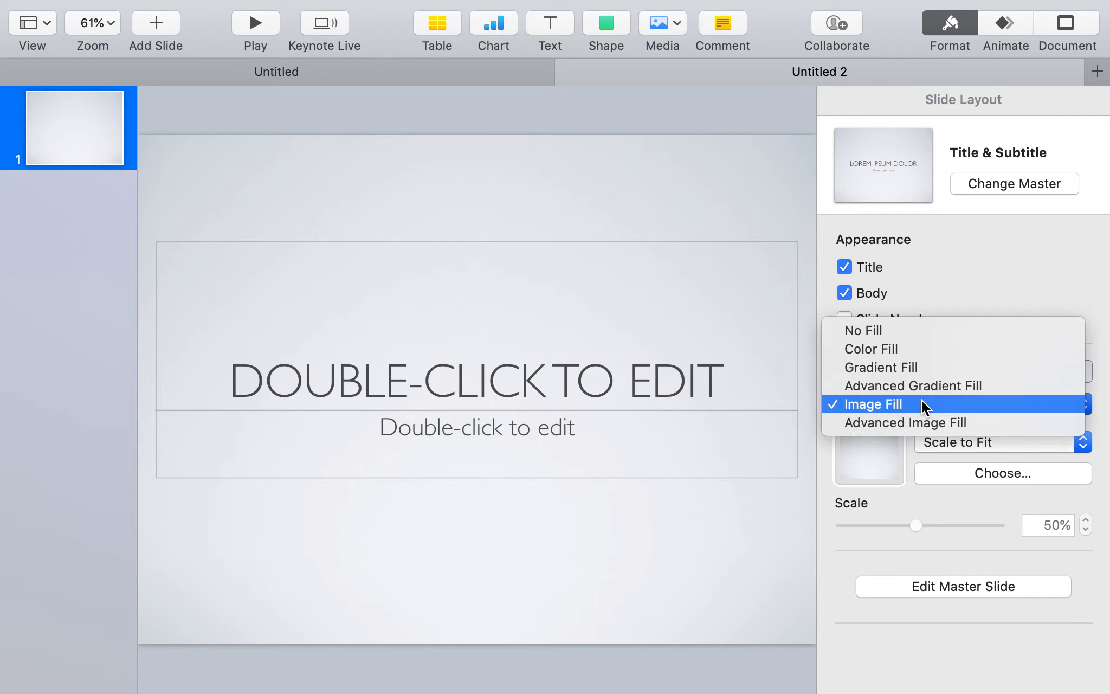
left_click(460, 580)
left_click(503, 272)
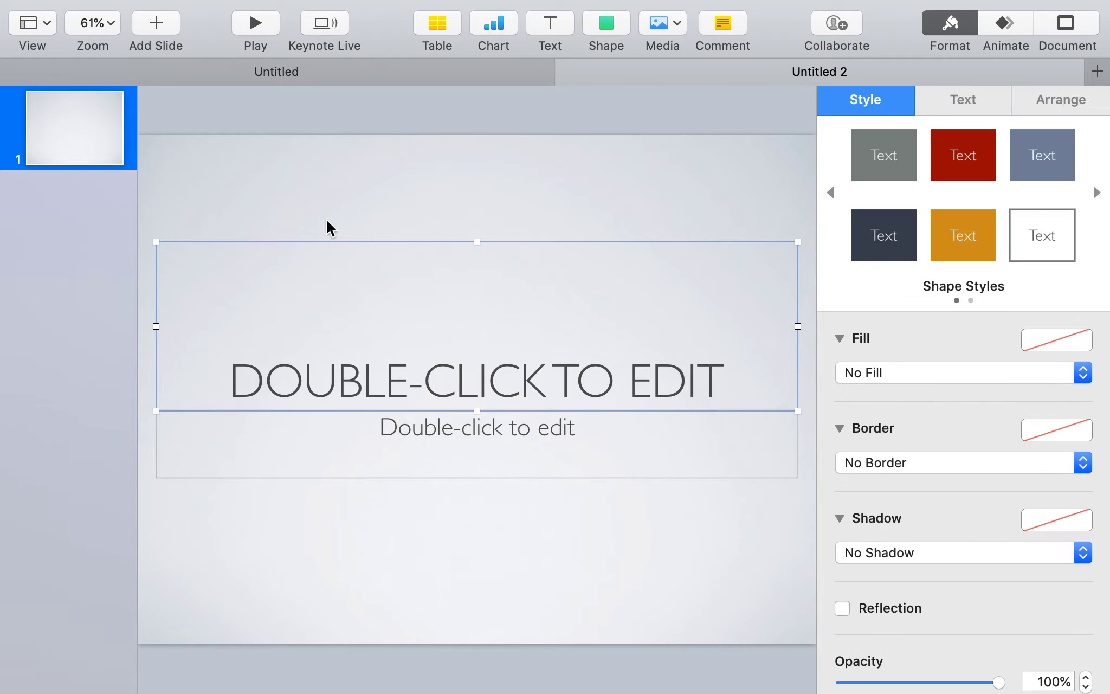
left_click(326, 218)
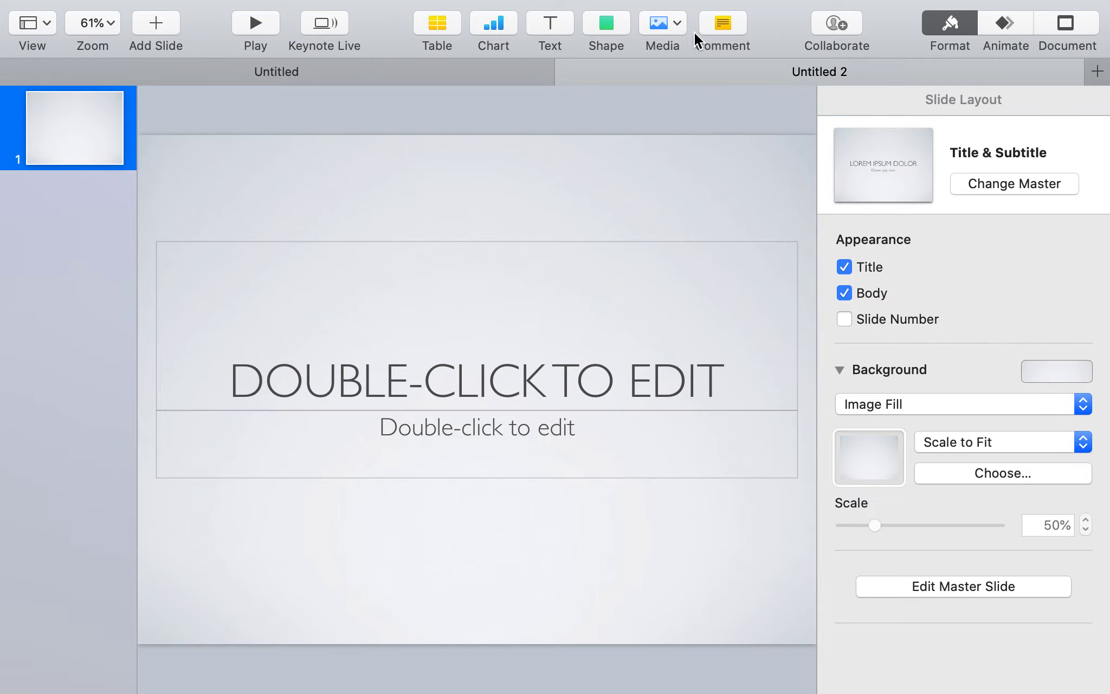
Insert the exported logo PNG from the 'Logo with transparent background created' folder onto the slide.
left_click(670, 27)
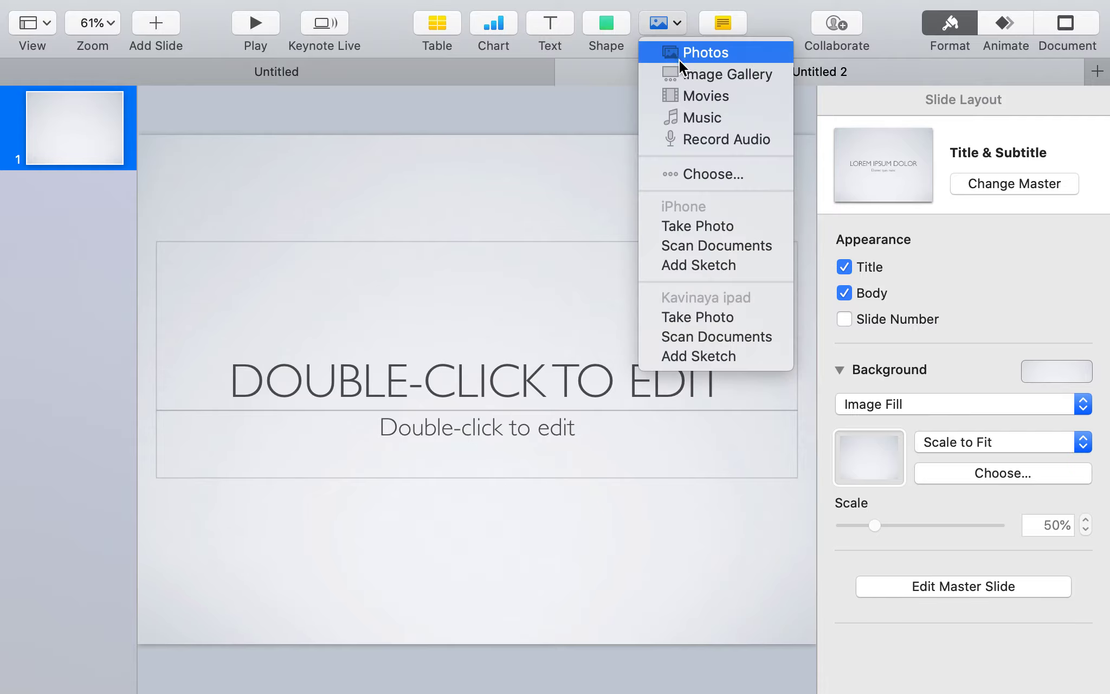
left_click(720, 174)
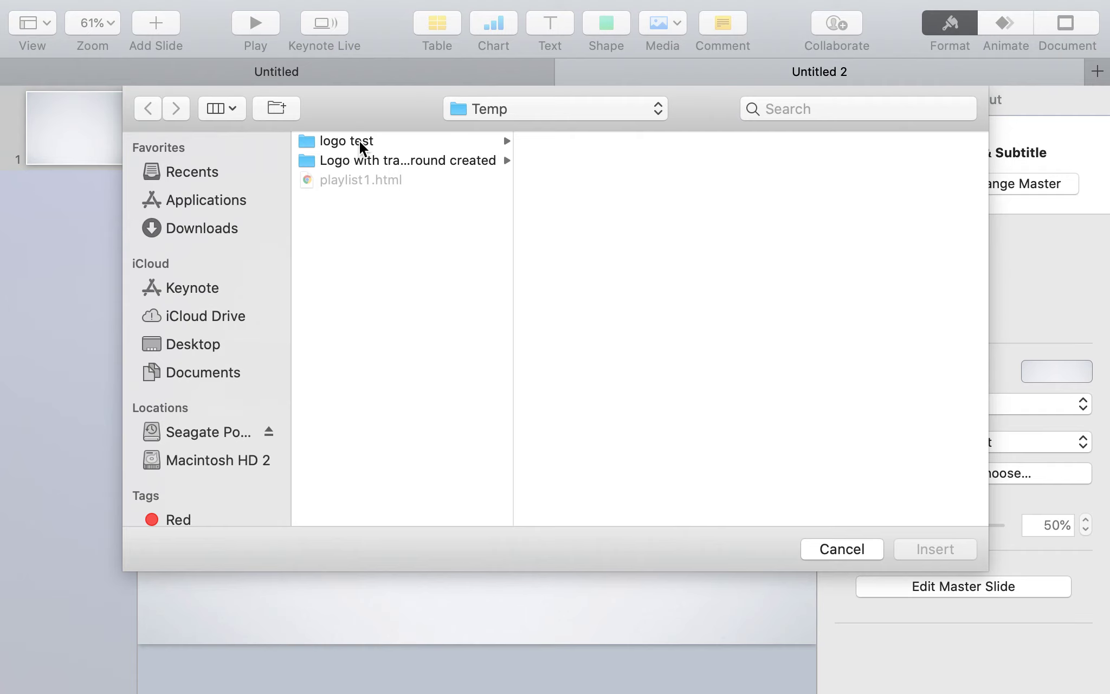
left_click(359, 141)
left_click(382, 161)
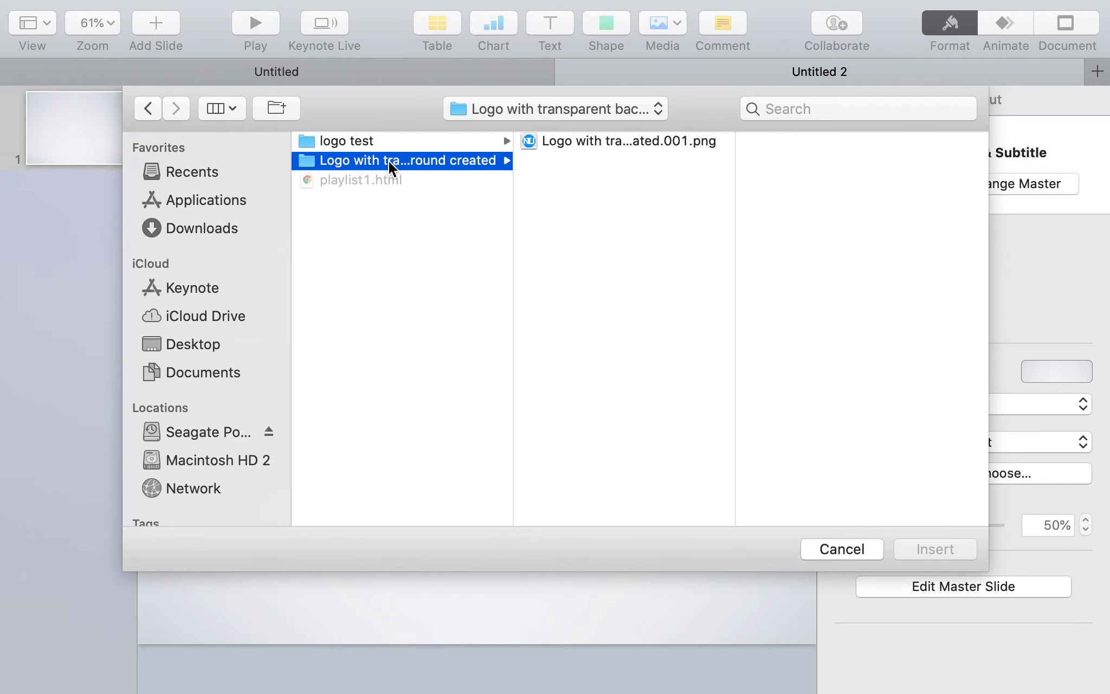
left_click(607, 142)
left_click(916, 549)
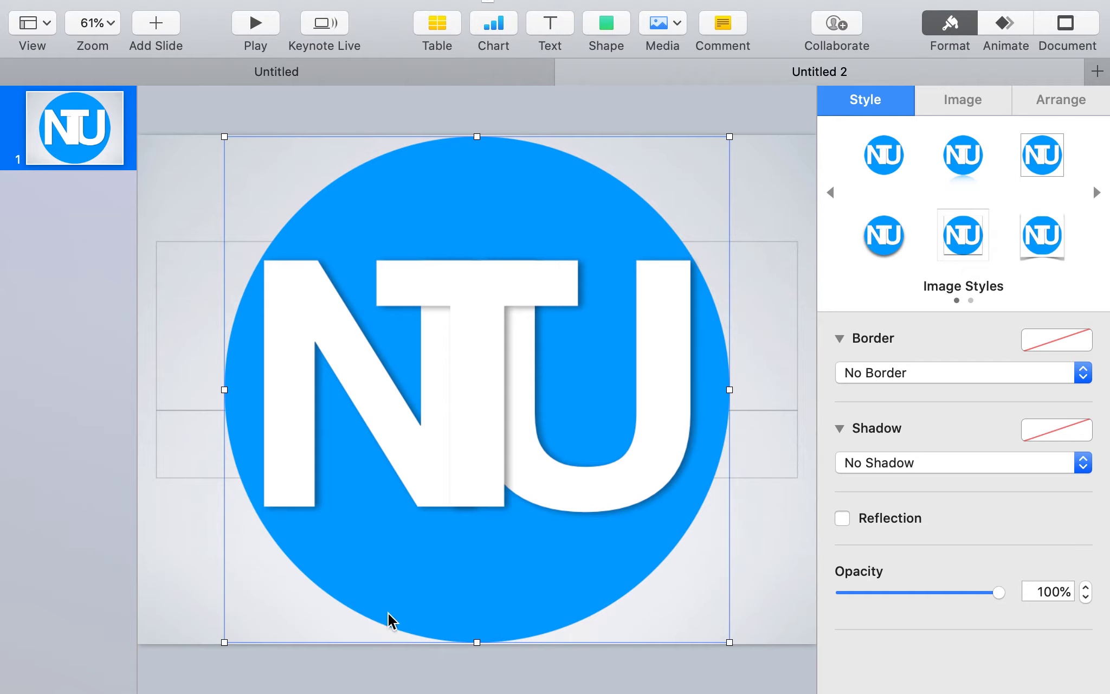
Compare the inserted logo against the Preview image, then check the list of open windows.
key("super+Tab")
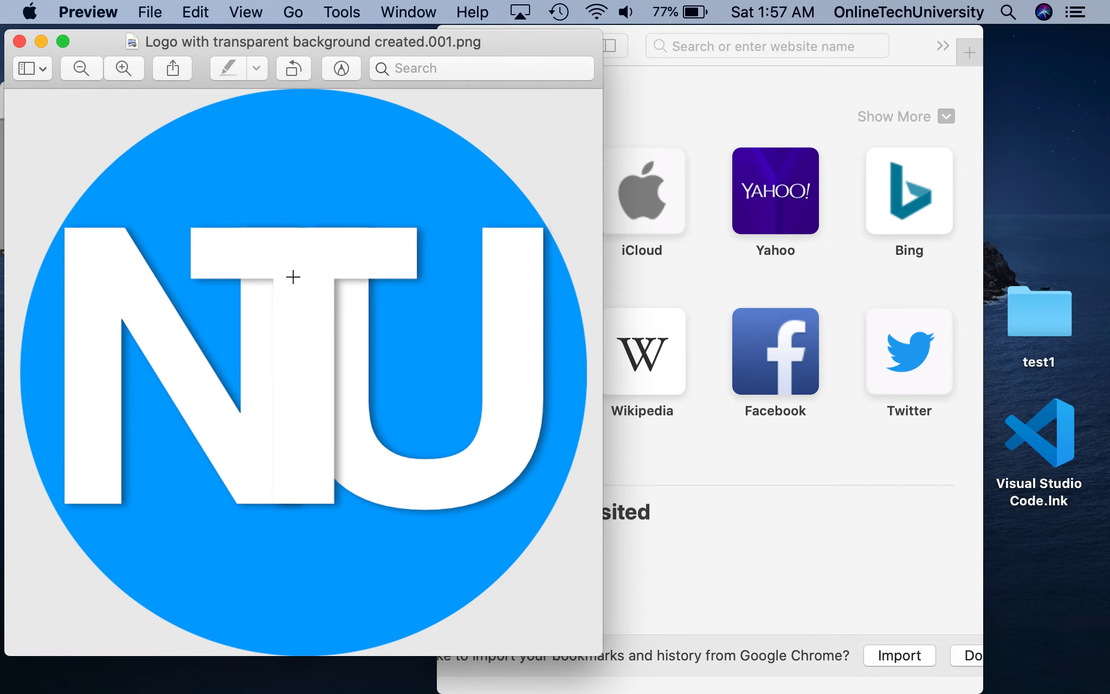
key("super+Tab")
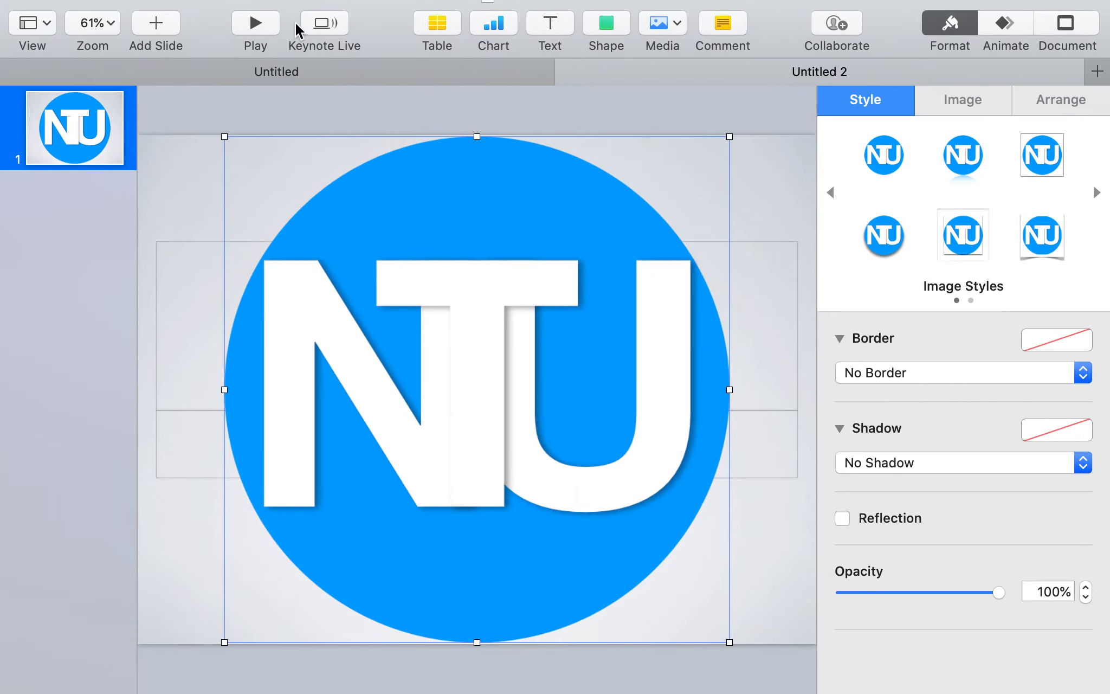
mouse_move(482, 7)
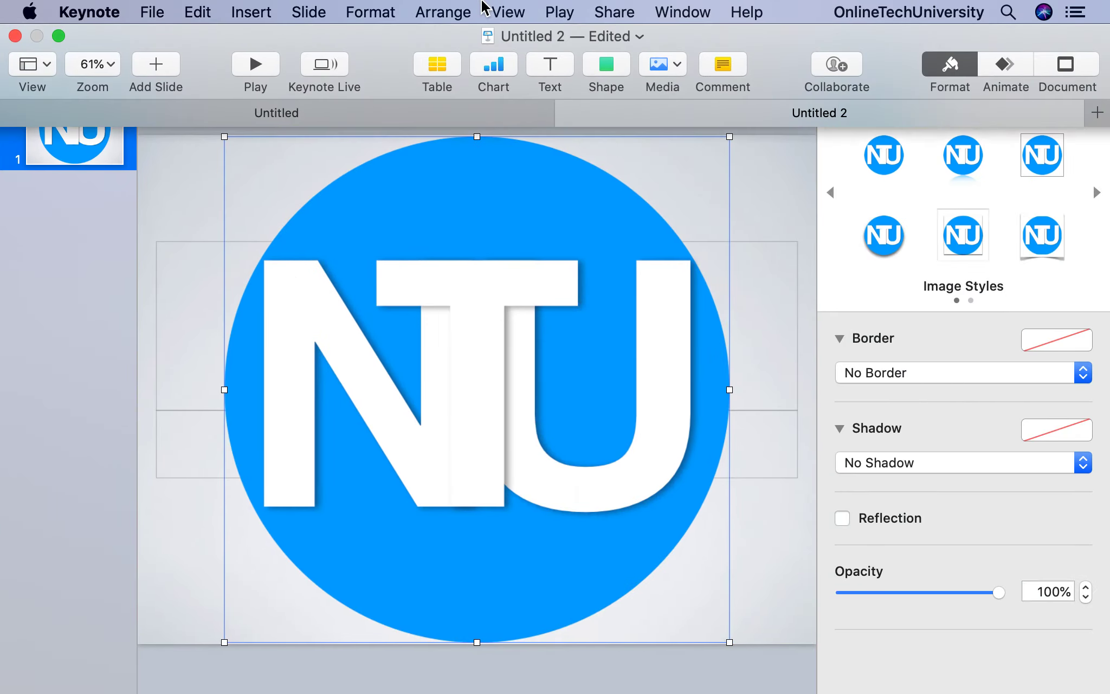
left_click(703, 12)
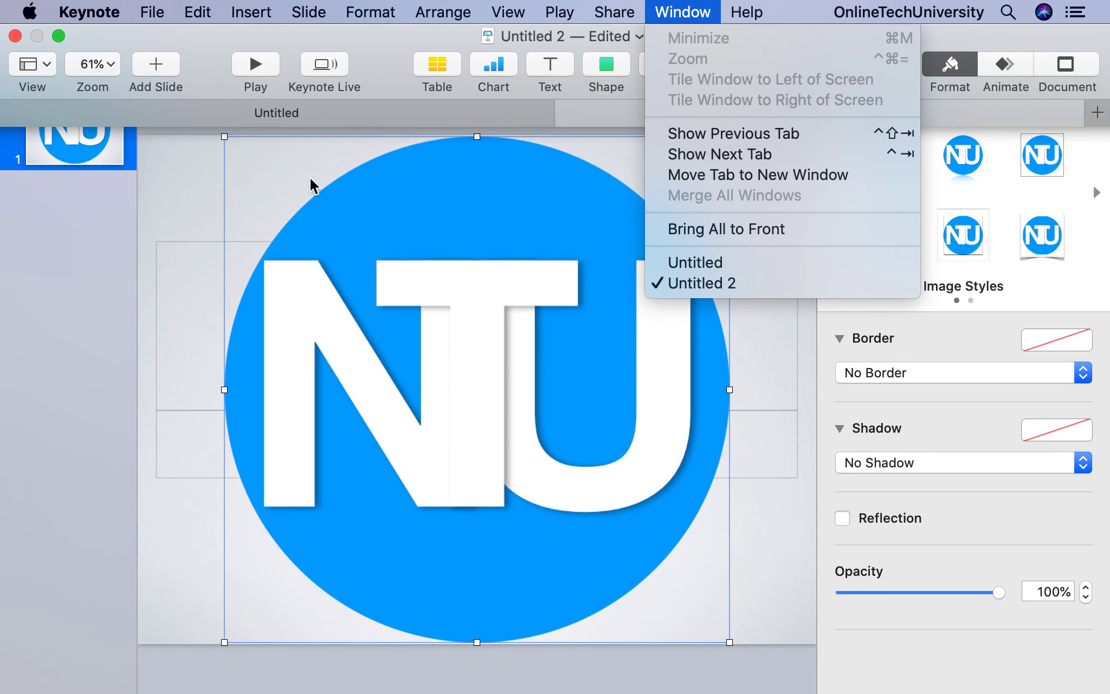
left_click(148, 206)
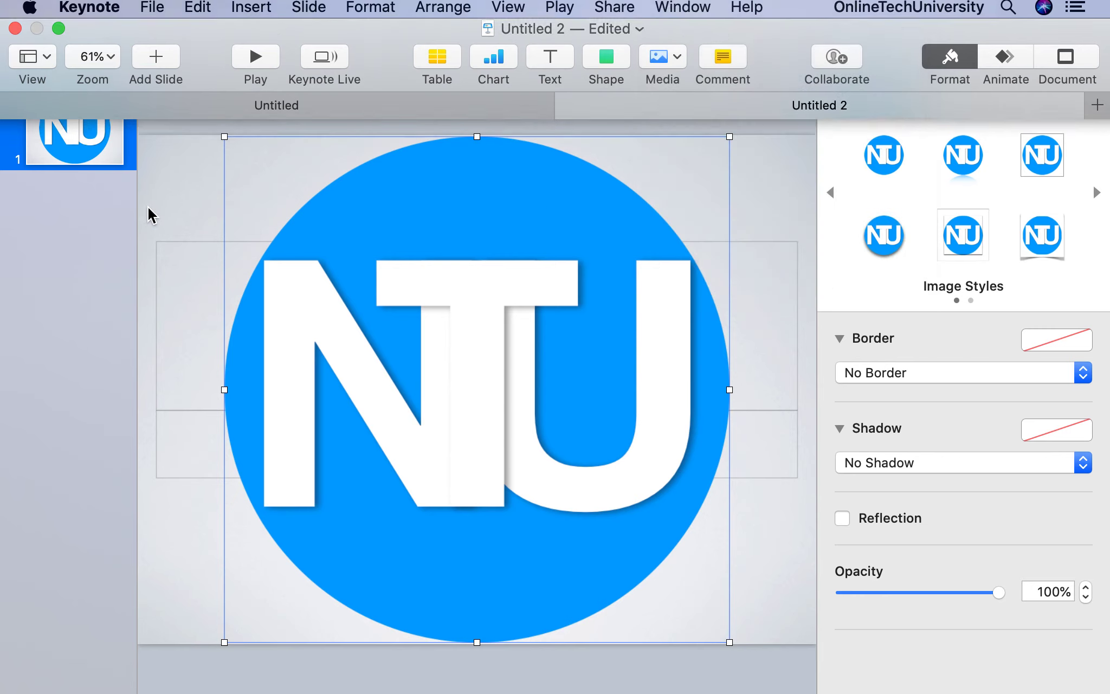